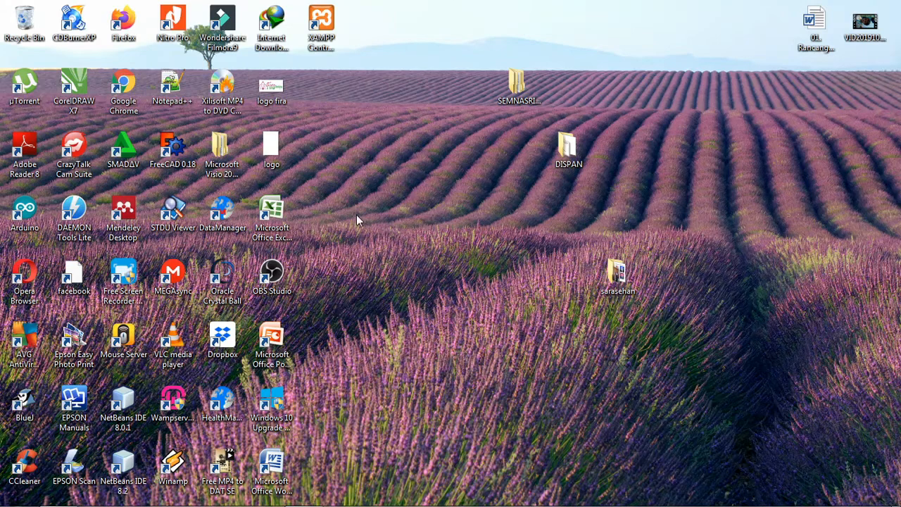
# Step: Open Word 2013 with a blank document and set the font size to 22
pyautogui.click(17, 494)
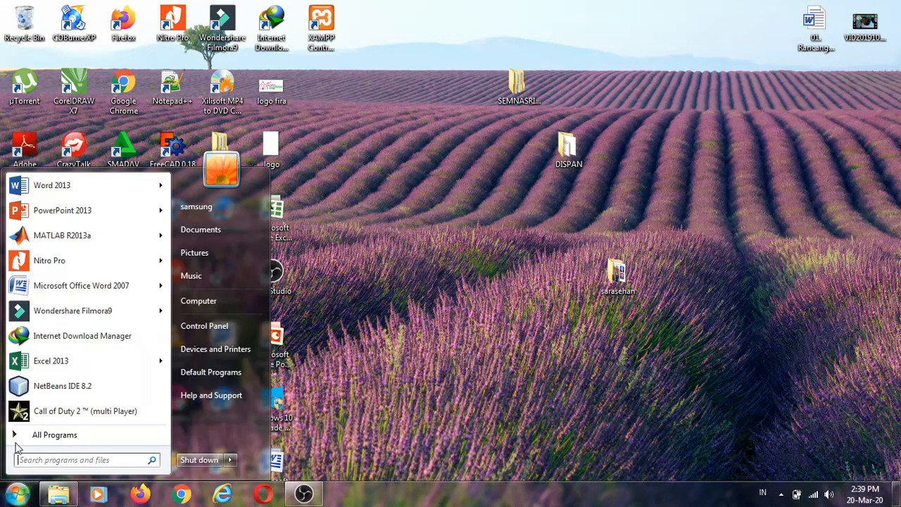
pyautogui.click(46, 186)
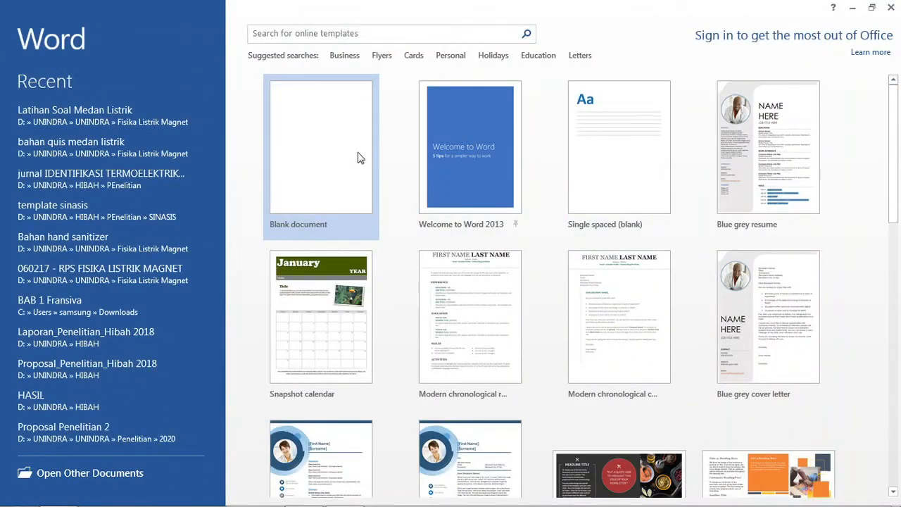
pyautogui.click(359, 155)
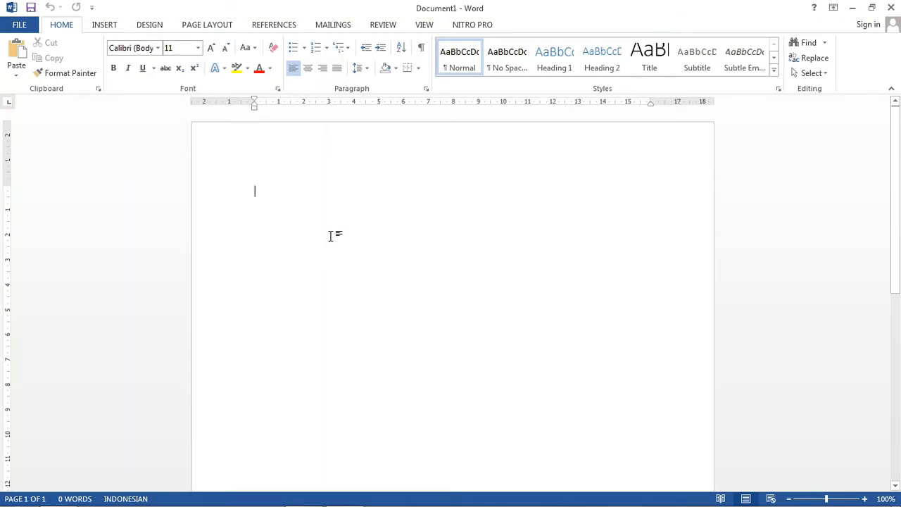
pyautogui.click(198, 48)
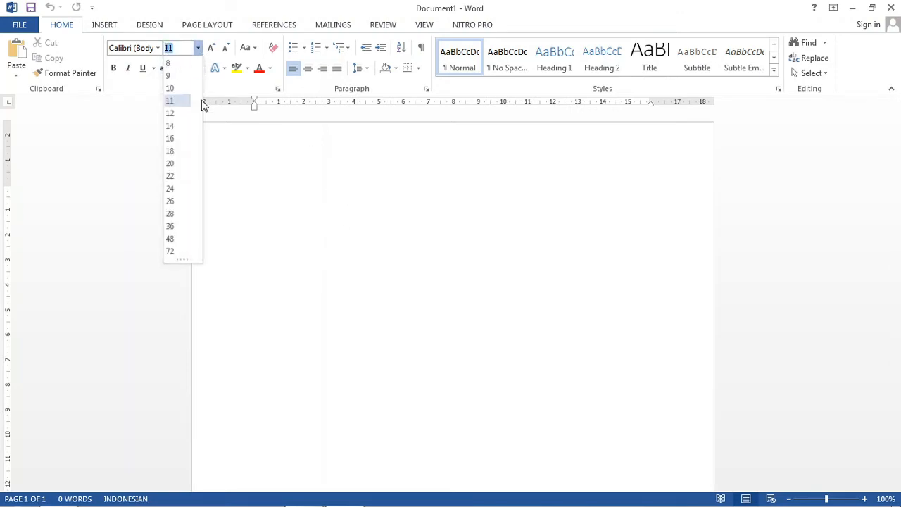
pyautogui.click(176, 175)
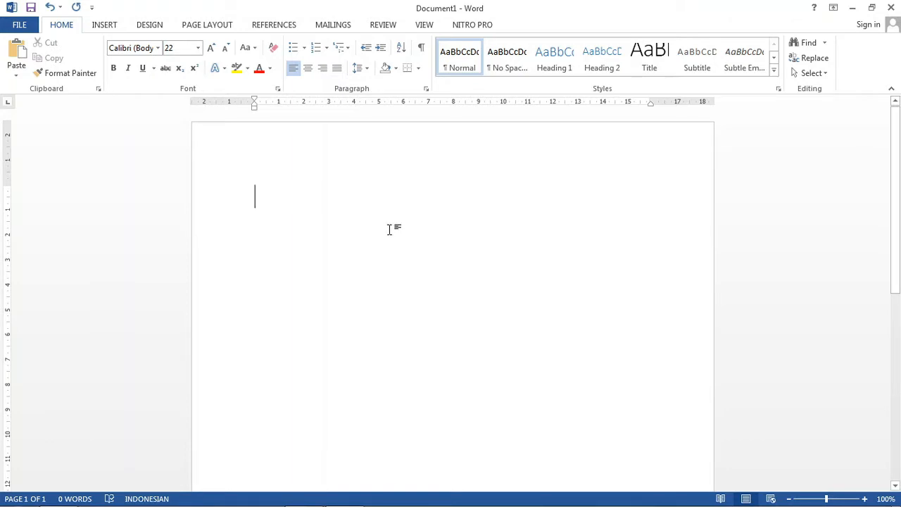
# Step: Insert a new equation and enter a² as its first term using the superscript structure
pyautogui.click(98, 27)
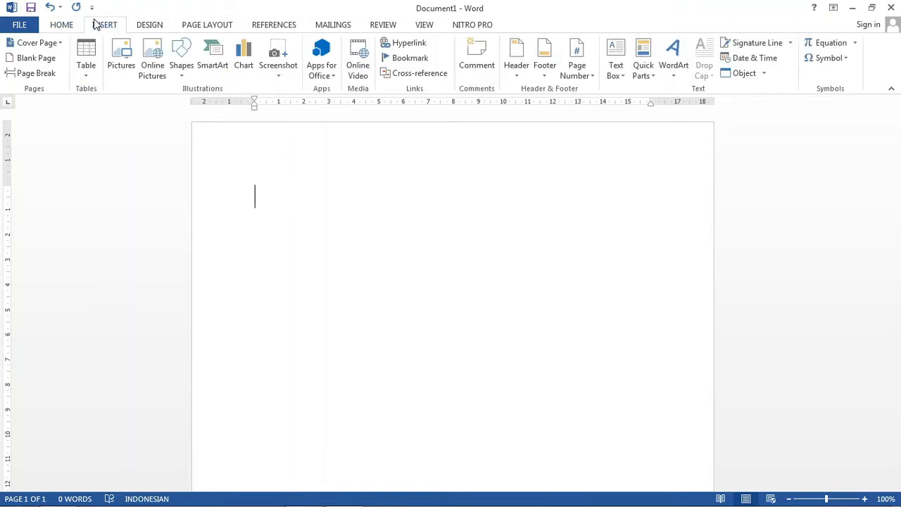
pyautogui.click(835, 47)
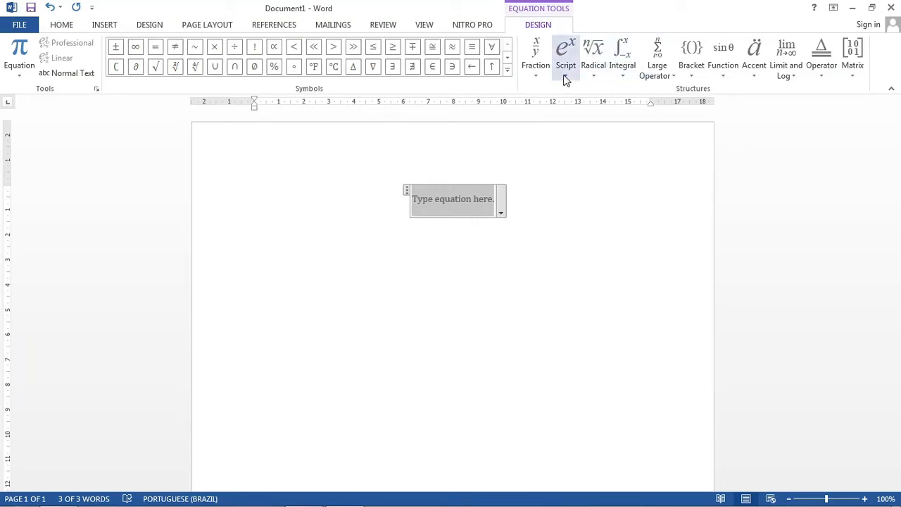
pyautogui.write('a')
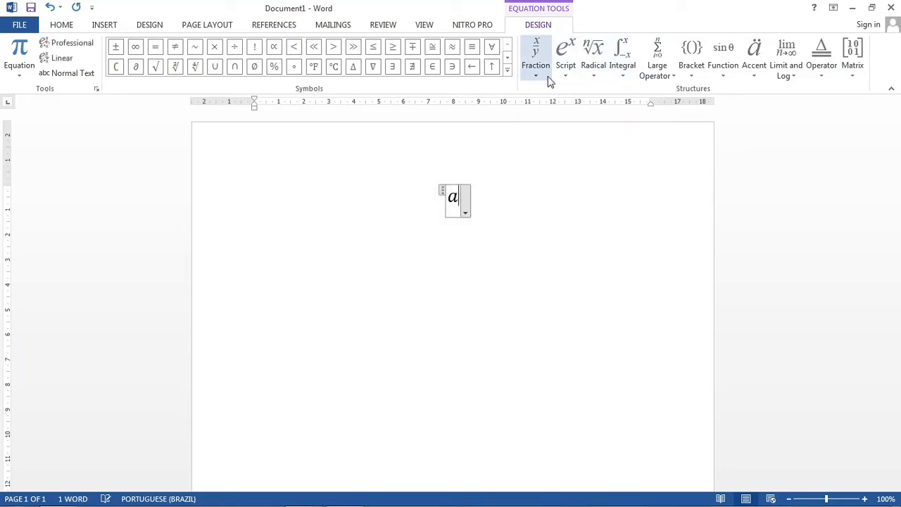
pyautogui.click(565, 58)
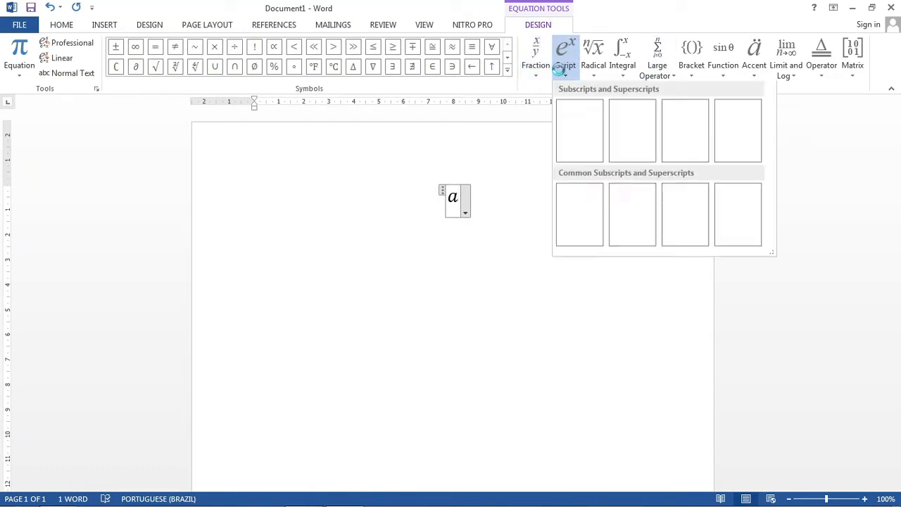
pyautogui.click(578, 133)
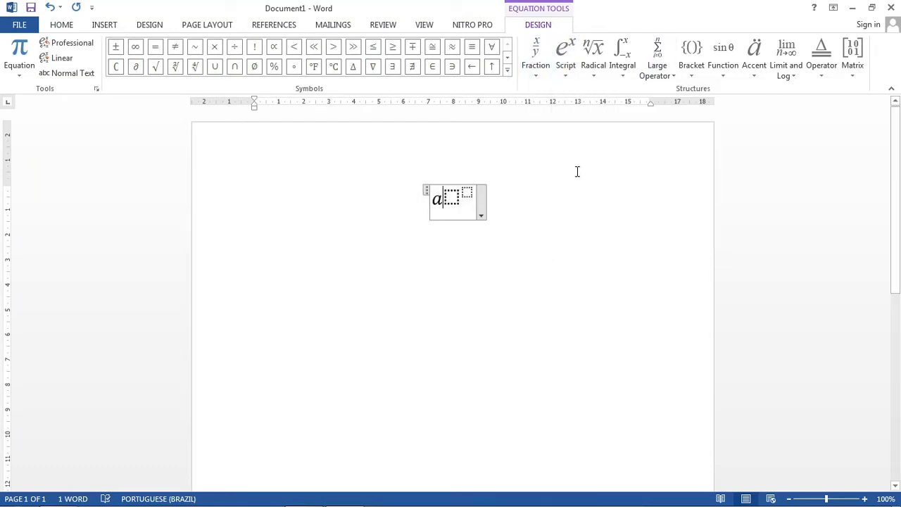
pyautogui.press('BackSpace')
pyautogui.write('a')
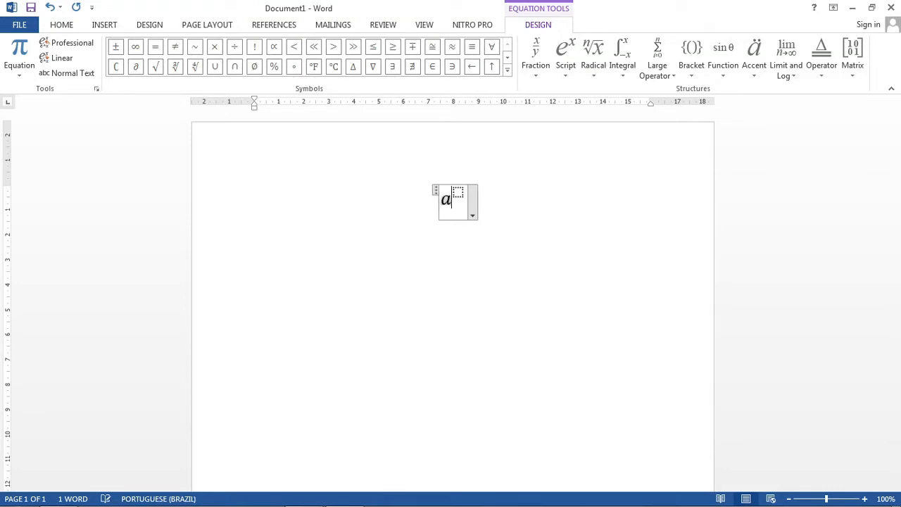
pyautogui.press('Right')
pyautogui.write('2')
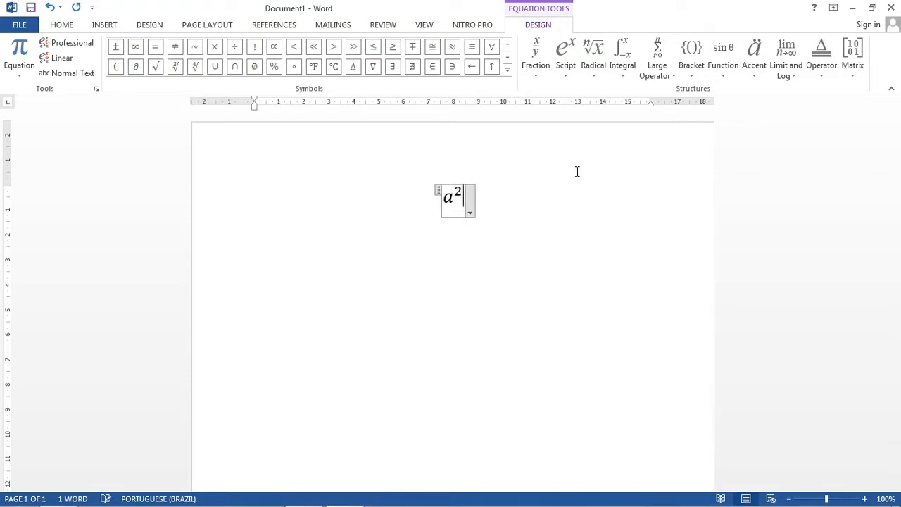
# Step: Continue the equation with a plus sign and the term b², using the superscript structure
pyautogui.press('Right')
pyautogui.write('+')
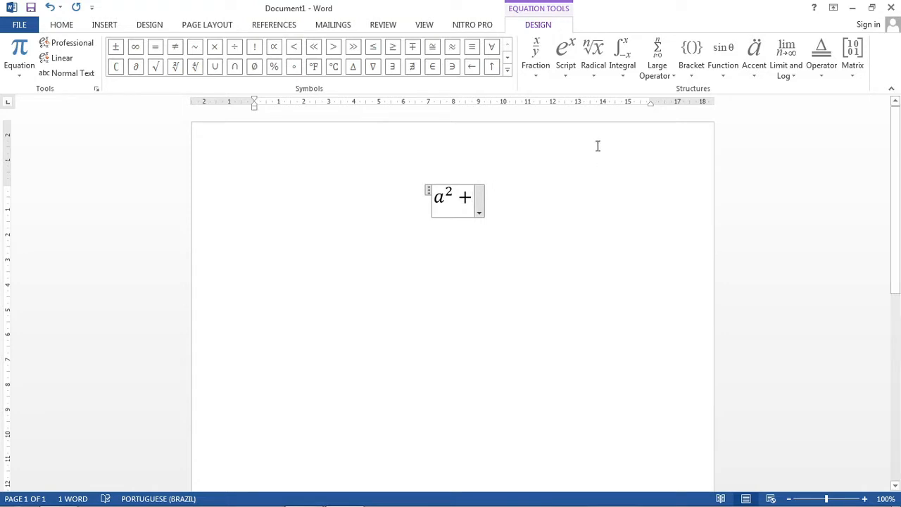
pyautogui.click(566, 56)
pyautogui.click(575, 133)
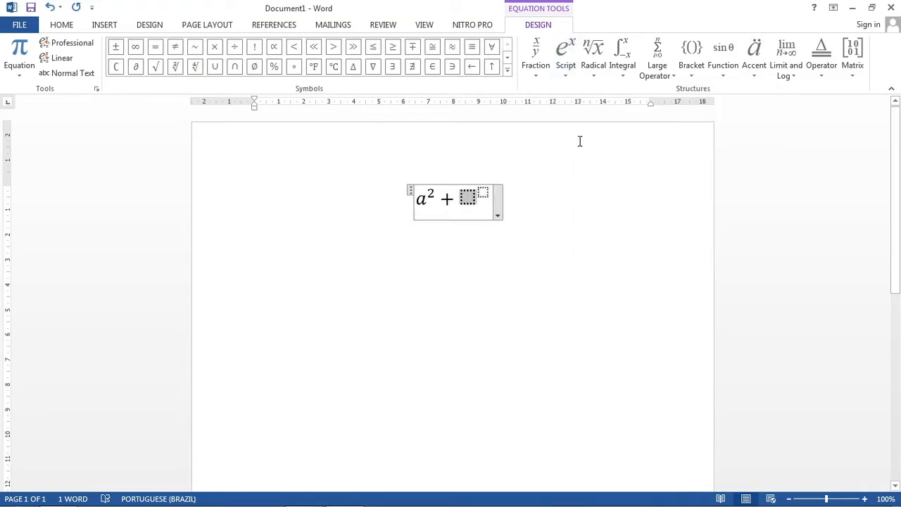
pyautogui.write('b^2')
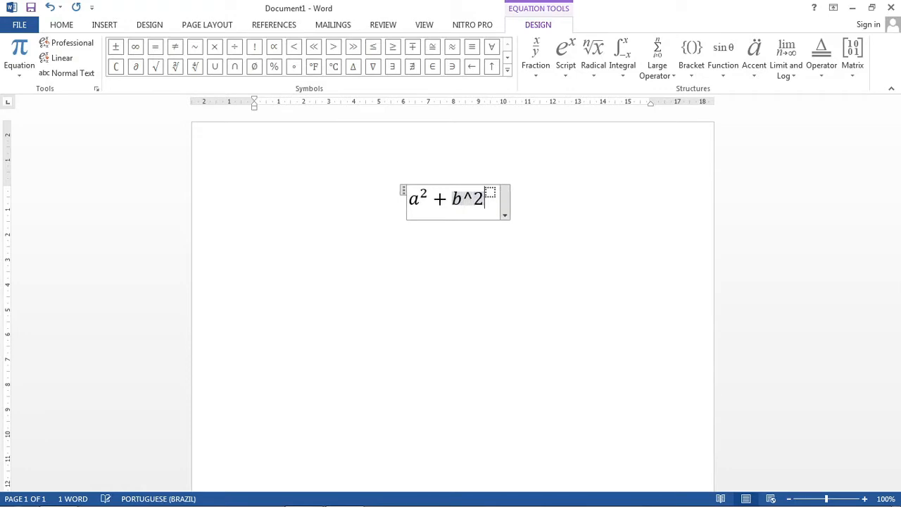
pyautogui.press('BackSpace')
pyautogui.press('BackSpace')
pyautogui.press('Right')
pyautogui.write('2')
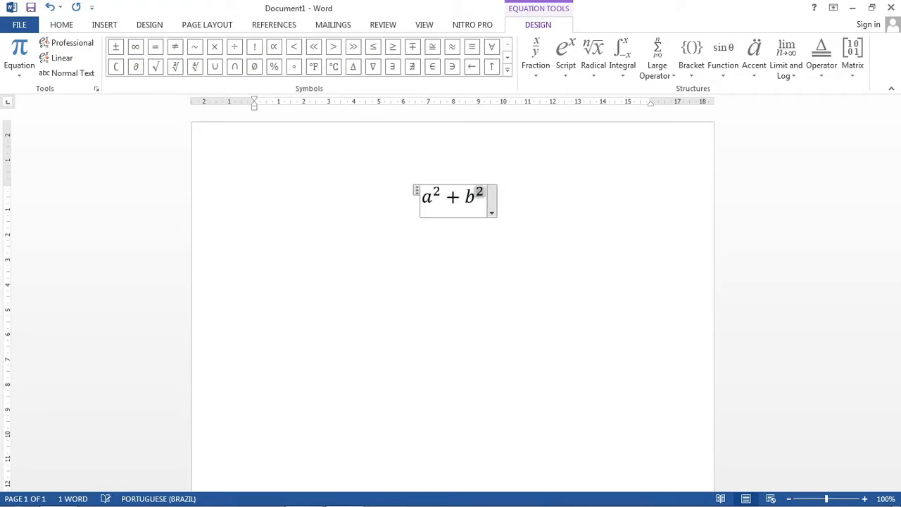
# Step: Complete the equation with an equals sign and c² built from the superscript structure, and leave the equation
pyautogui.press('Right')
pyautogui.write('=')
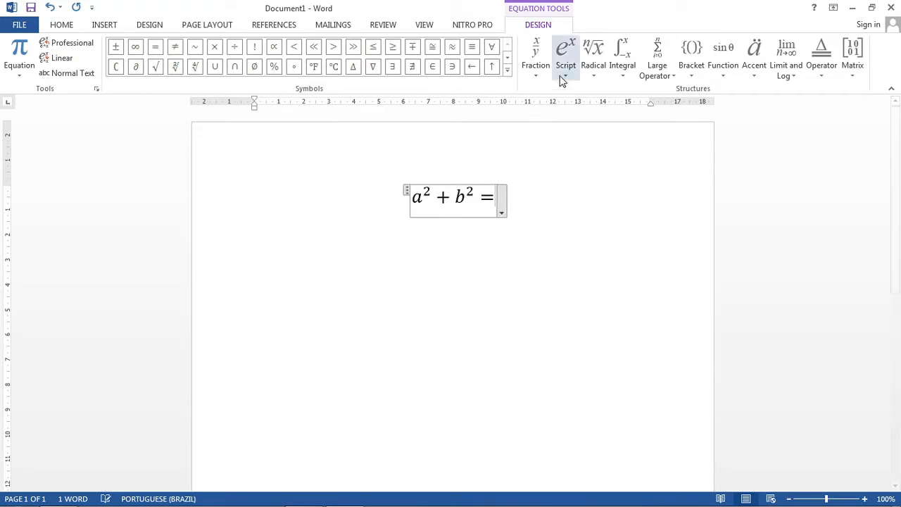
pyautogui.click(565, 53)
pyautogui.click(577, 128)
pyautogui.press('Left')
pyautogui.press('Left')
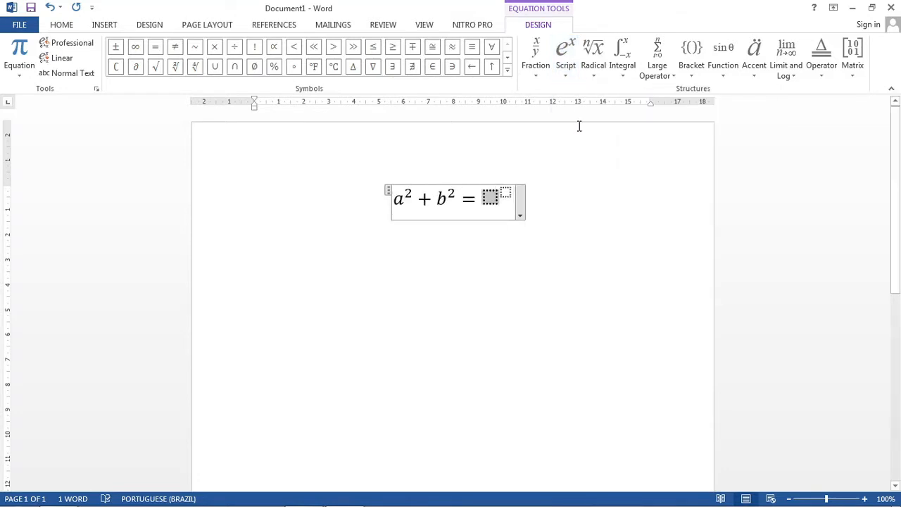
pyautogui.write('c')
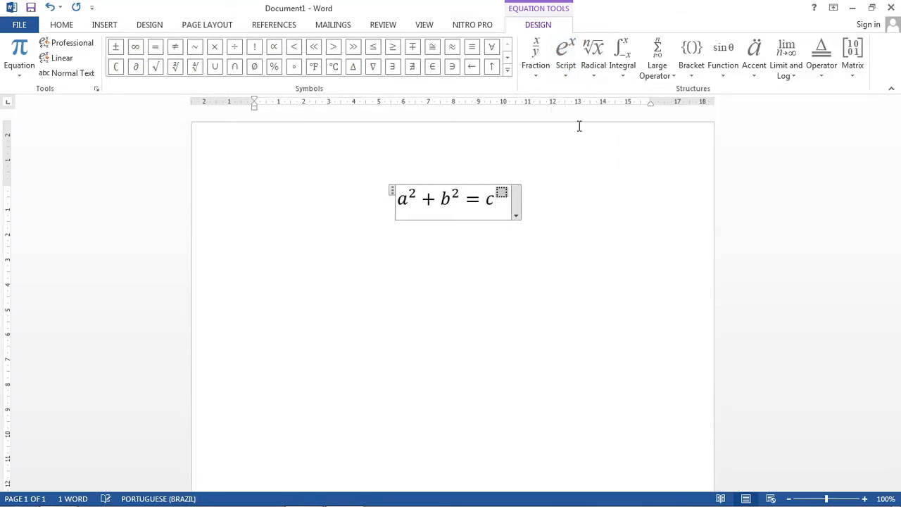
pyautogui.write('2')
pyautogui.click(578, 126)
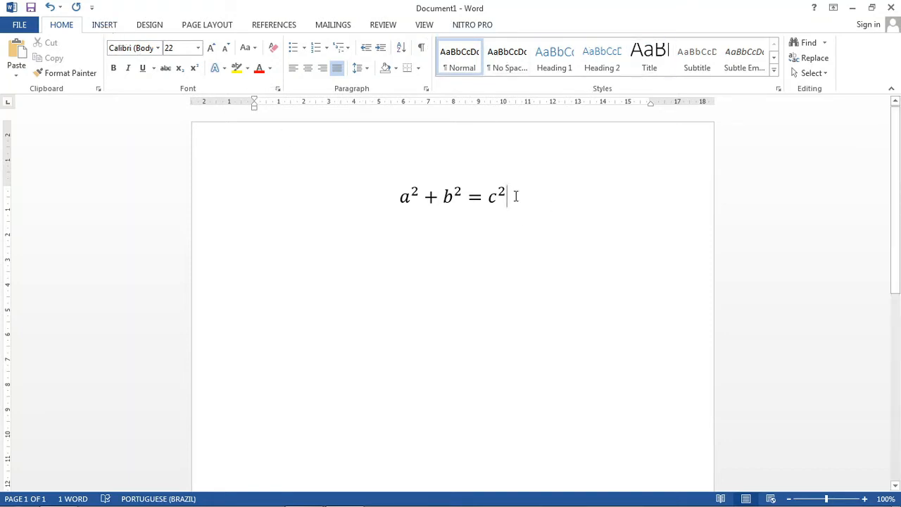
# Step: Insert a second equation on a new line below the first and write a^2 + b^2 = c^2 in linear notation
pyautogui.press('Return')
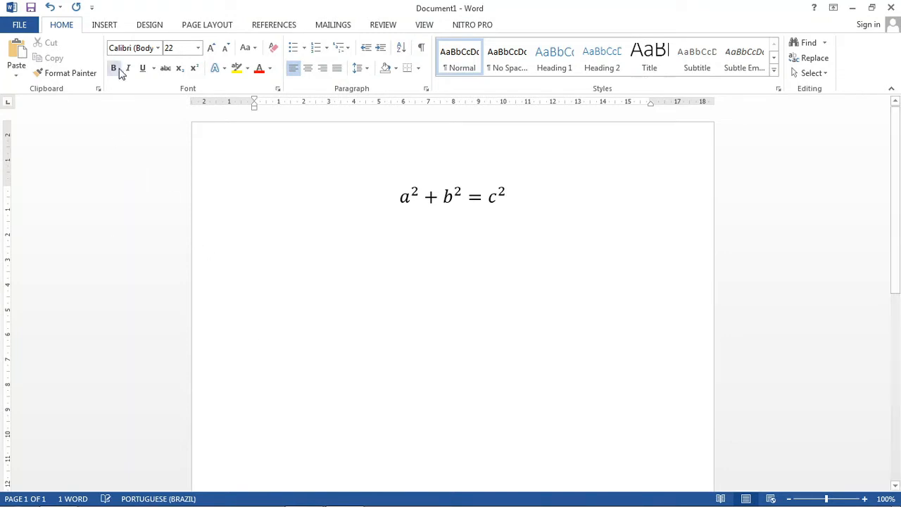
pyautogui.click(103, 26)
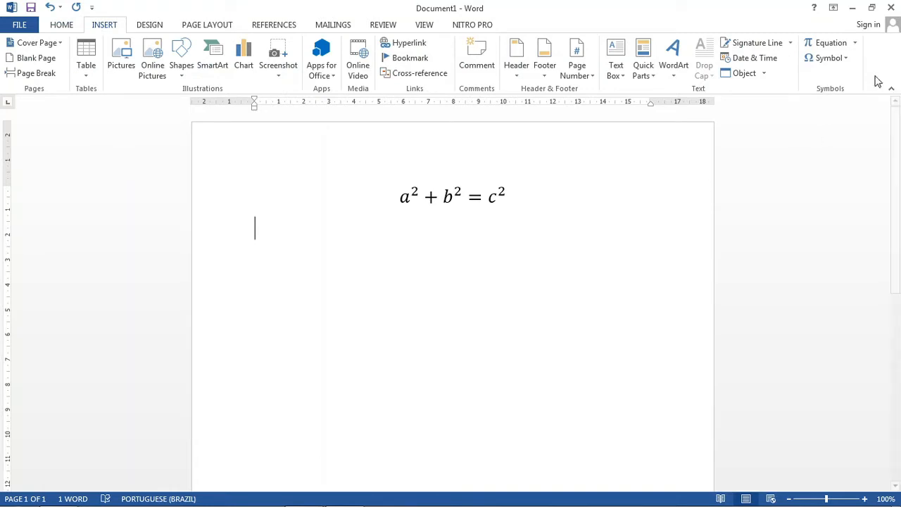
pyautogui.click(826, 49)
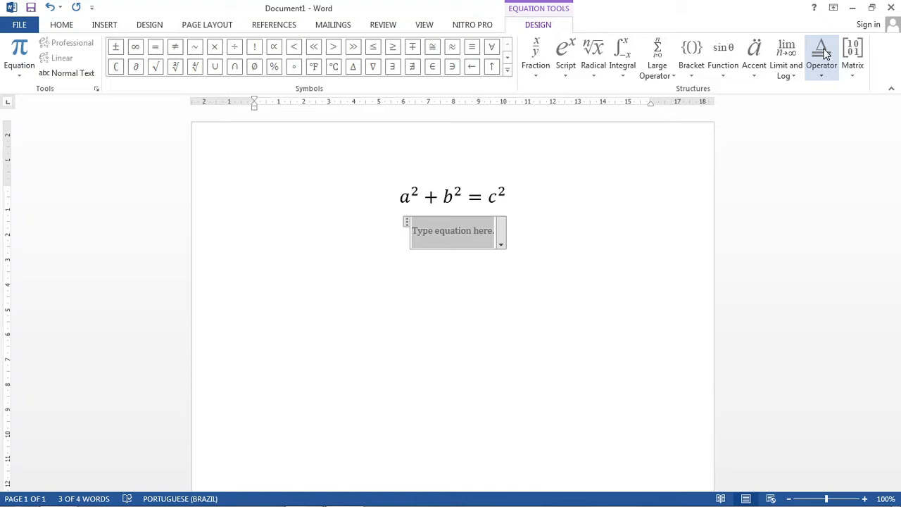
pyautogui.write('a')
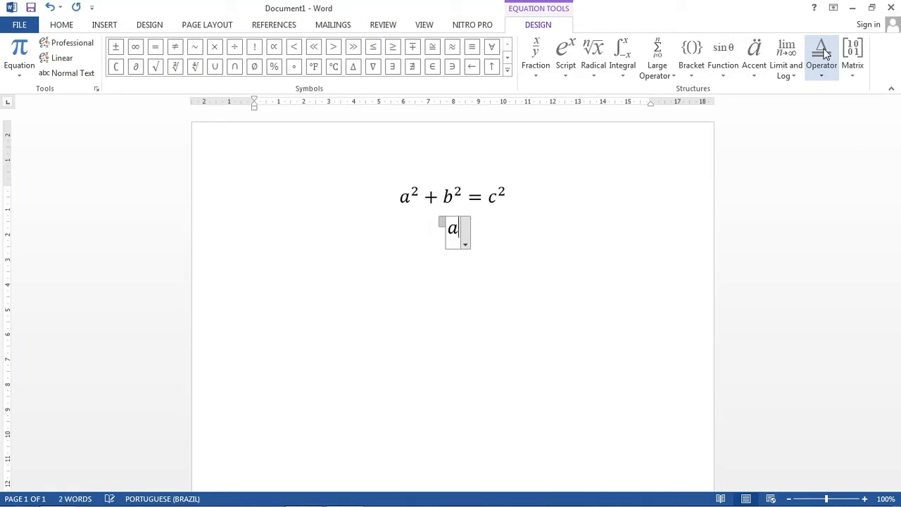
pyautogui.write('^2')
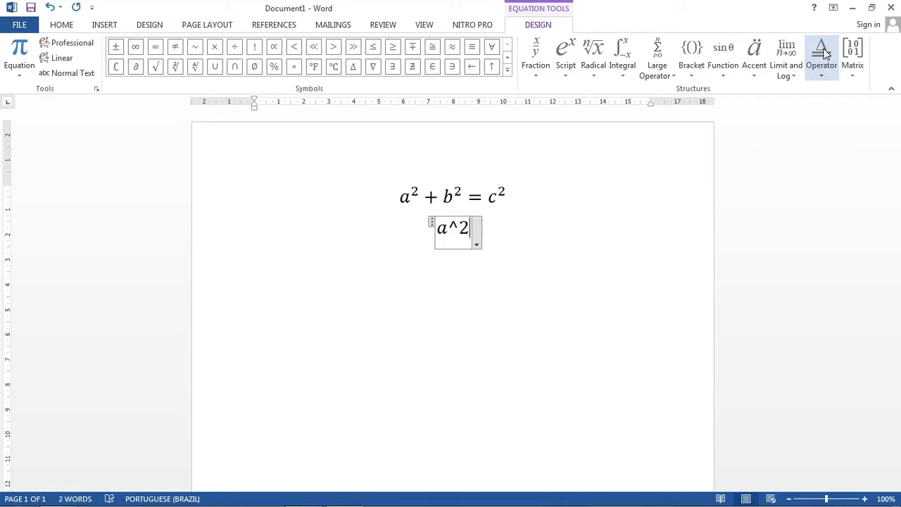
pyautogui.write(' +')
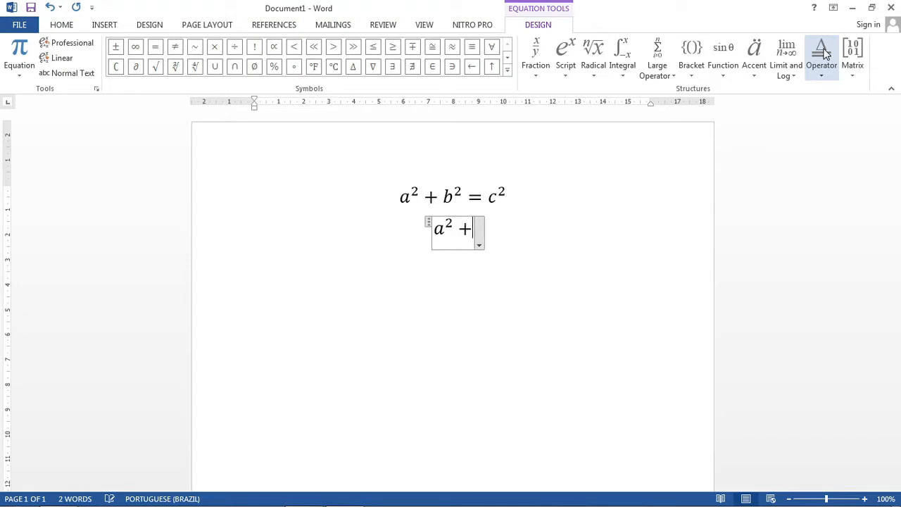
pyautogui.write('b^2 ')
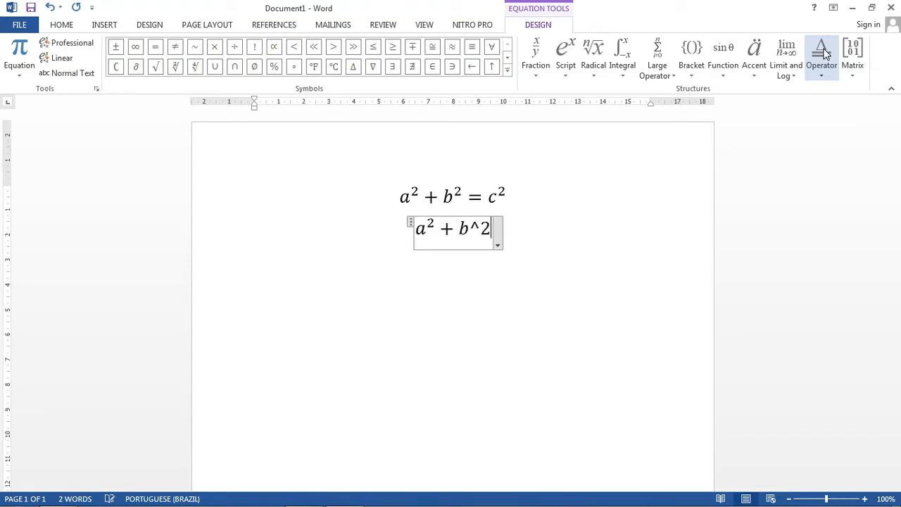
pyautogui.write('=c^')
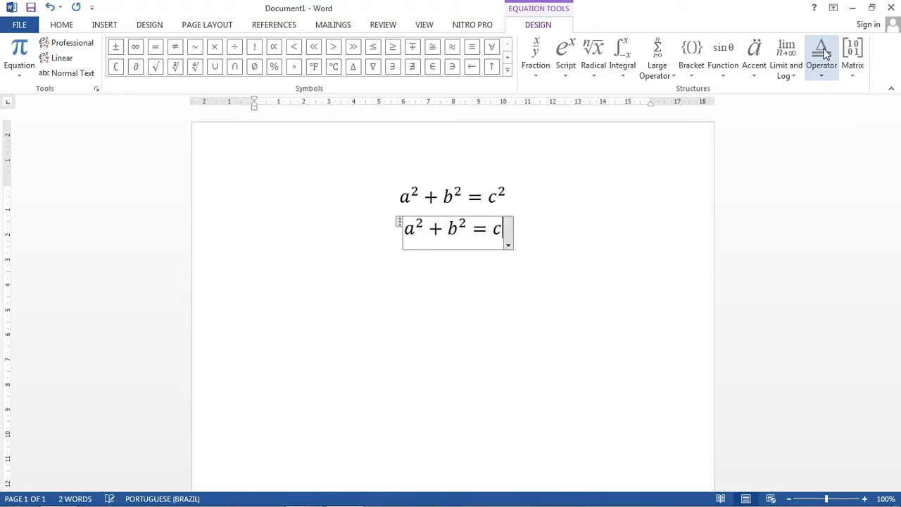
pyautogui.write('2')
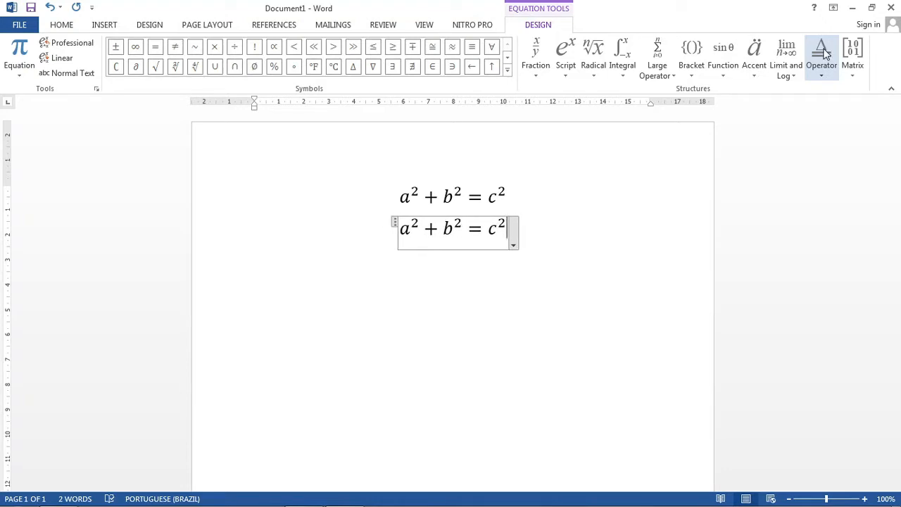
pyautogui.press('Right')
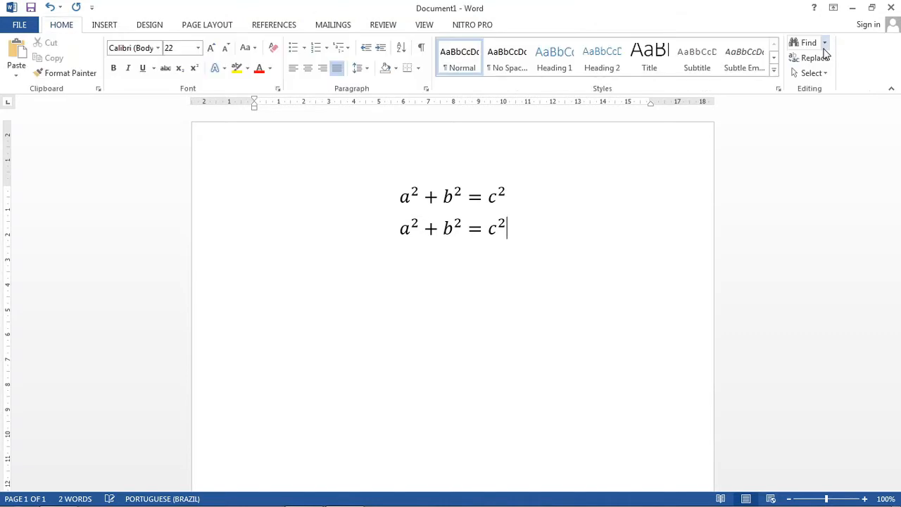
# Step: Insert a third equation on a new line and enter α² as its first term using the symbol code \alpha and ^2
pyautogui.press('Return')
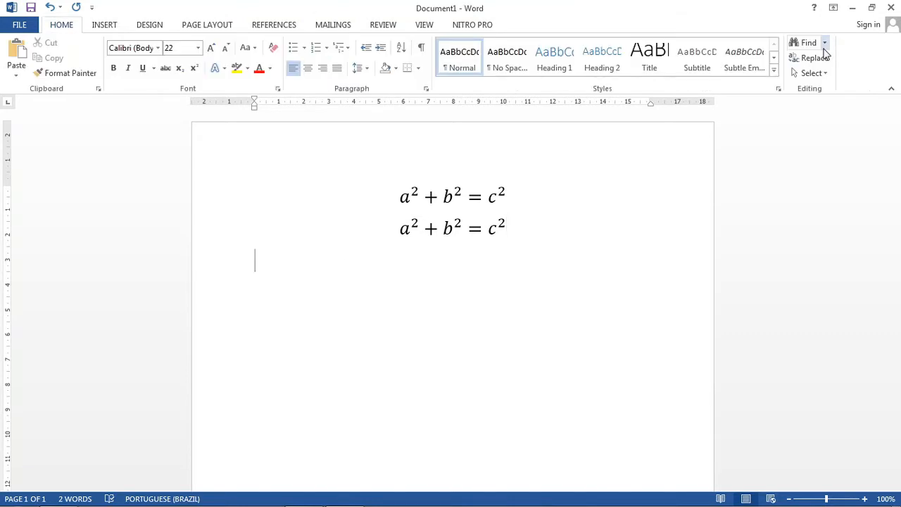
pyautogui.hotkey('alt', '=')
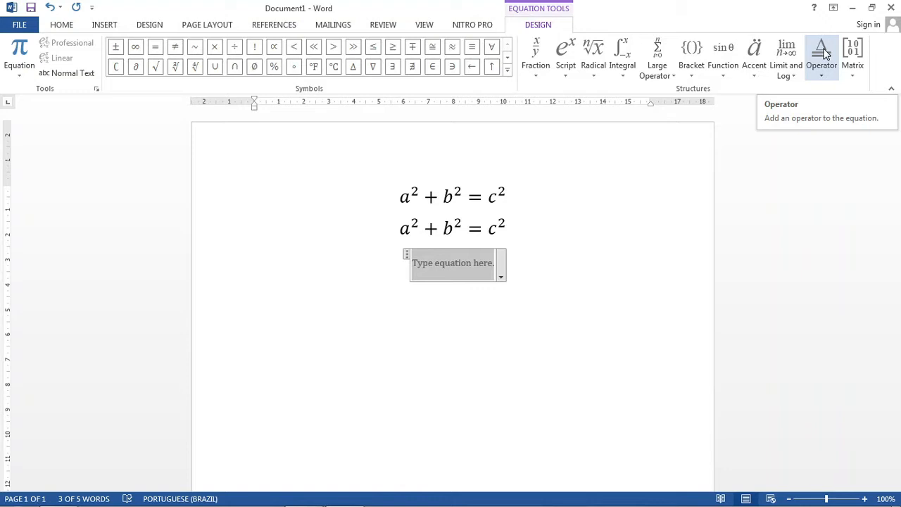
pyautogui.click(507, 58)
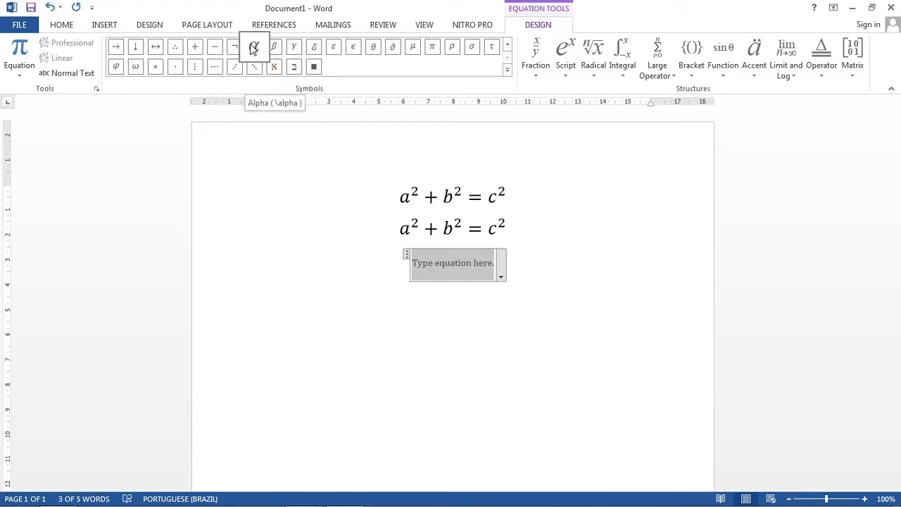
pyautogui.write('\\')
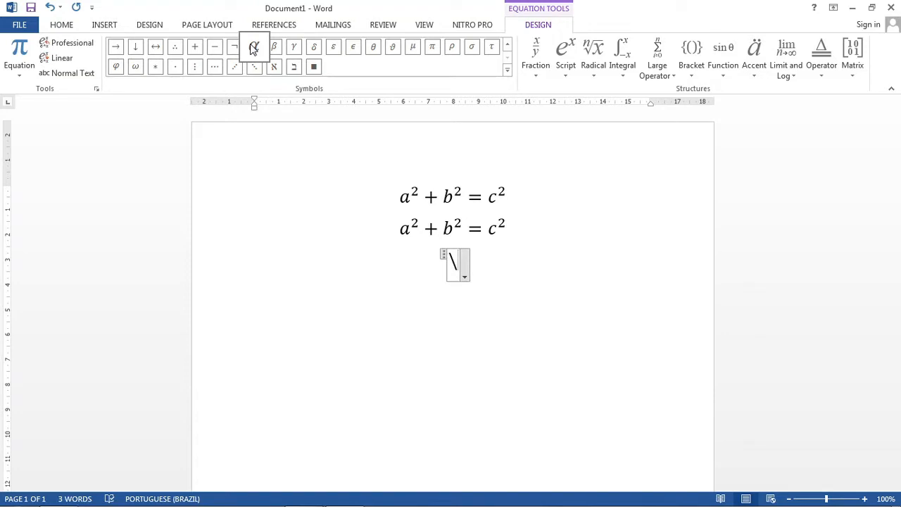
pyautogui.write('alpha')
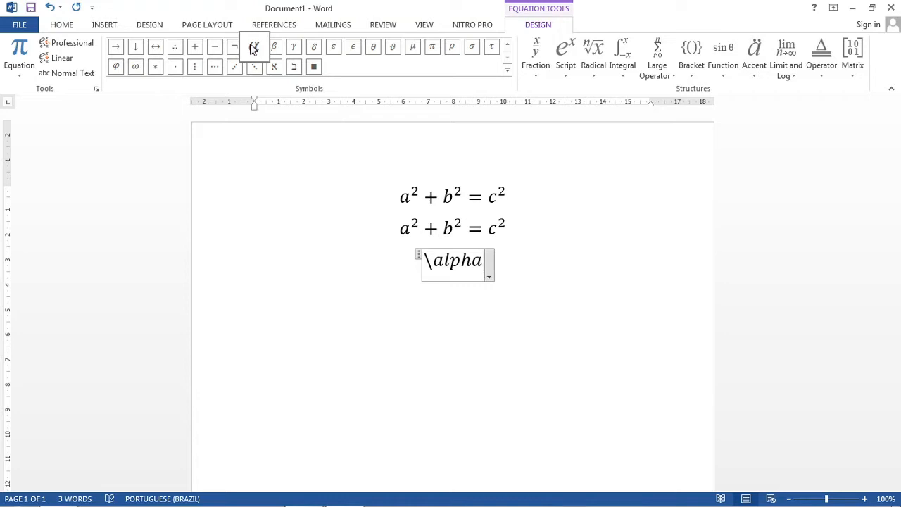
pyautogui.press('space')
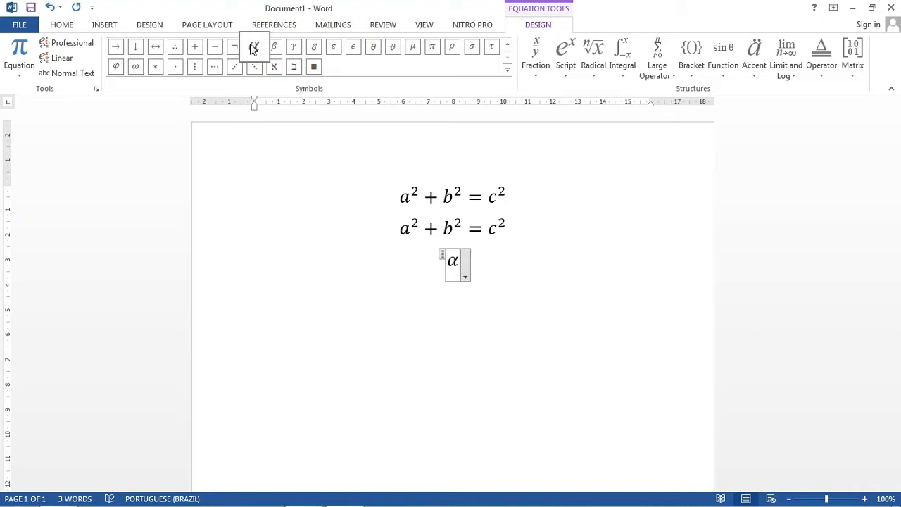
pyautogui.write('^')
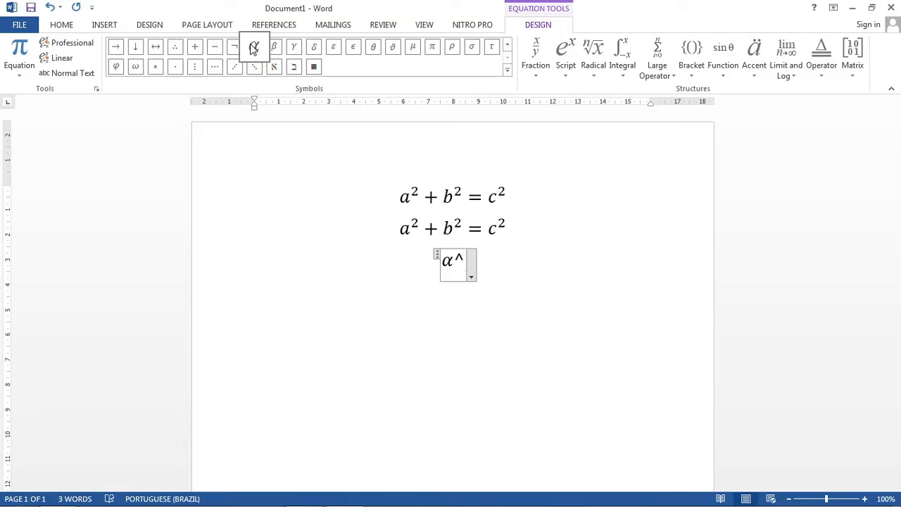
pyautogui.write('2')
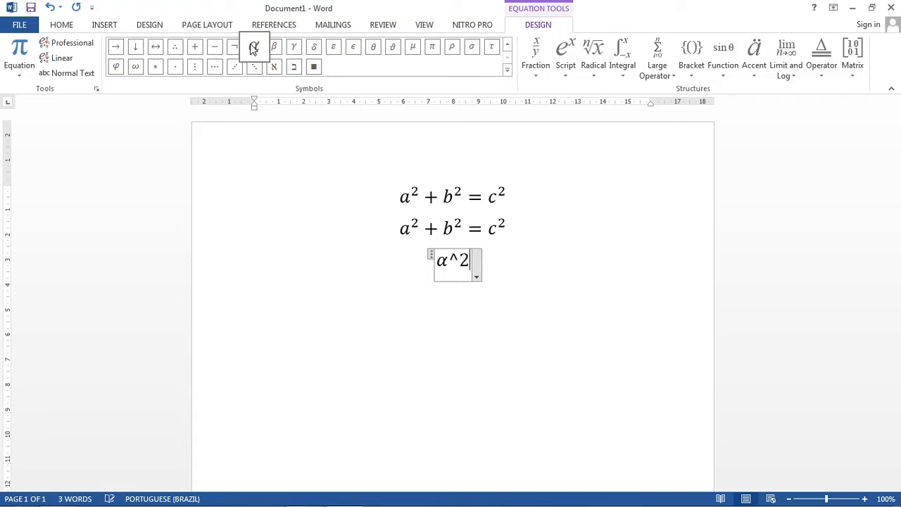
pyautogui.press('space')
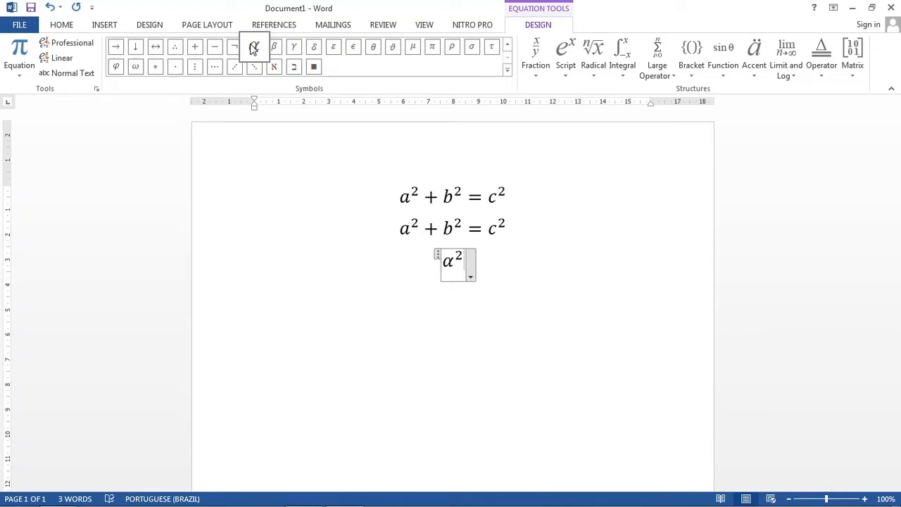
# Step: Continue the third equation with a plus sign and the term β², written in linear form as \beta and ^2
pyautogui.write('+')
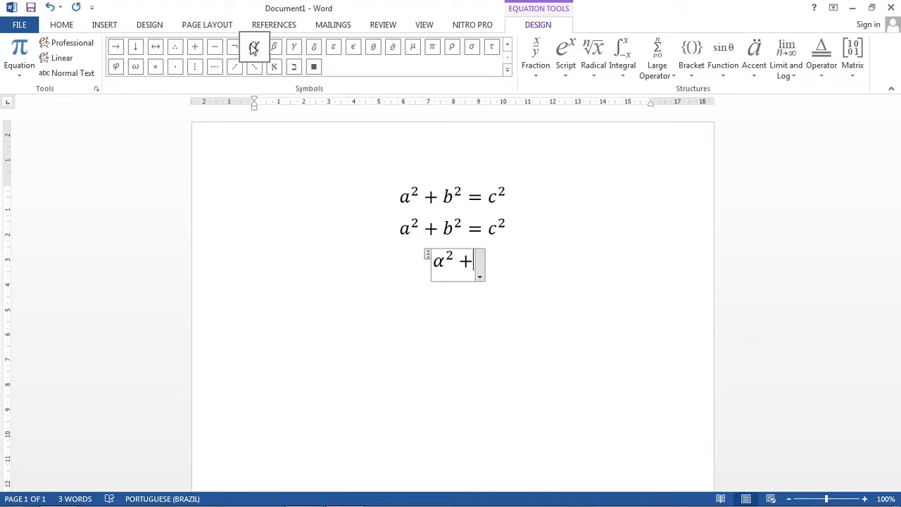
pyautogui.write('\\beta')
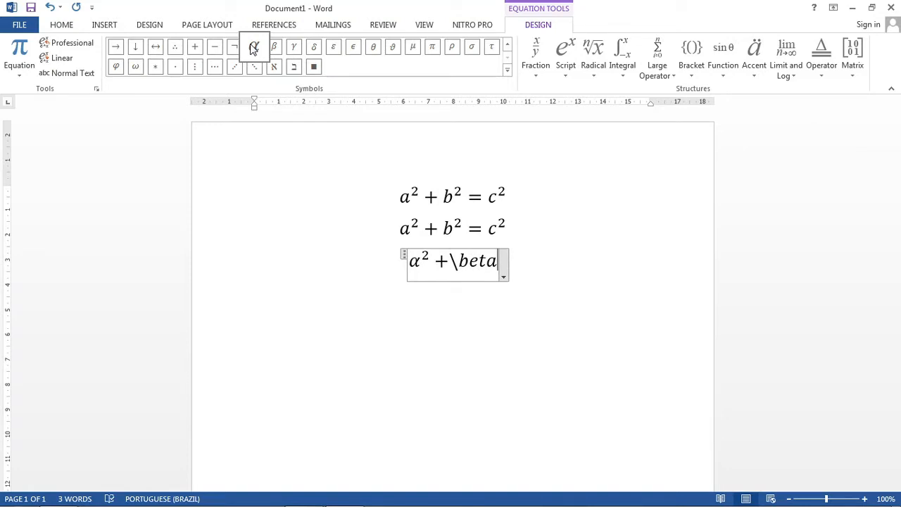
pyautogui.press('space')
pyautogui.write('^2')
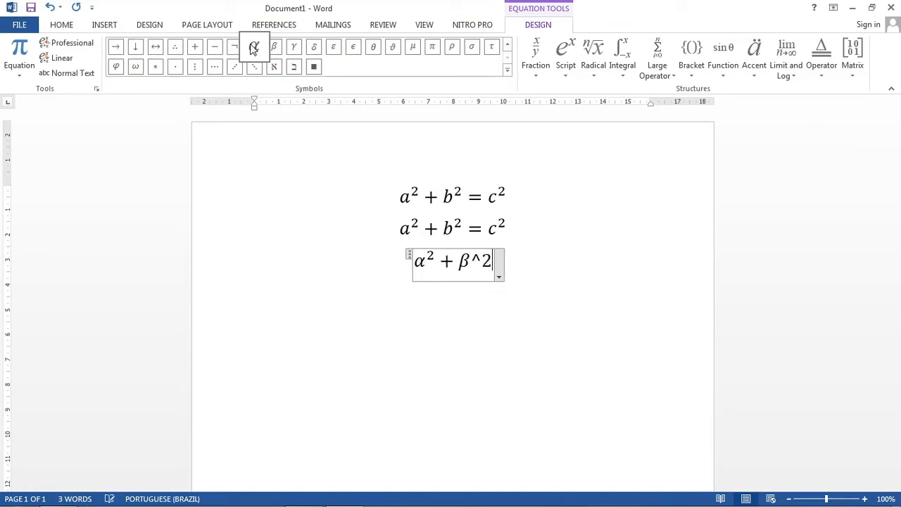
pyautogui.press('space')
# Step: Complete the third equation with an equals sign and γ², written as \gamma and ^2, and leave the equation
pyautogui.write('= ')
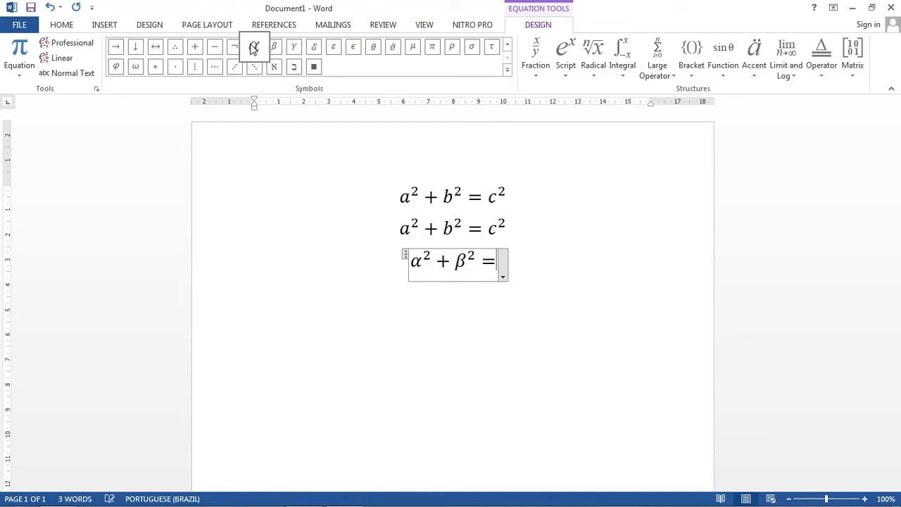
pyautogui.write('c')
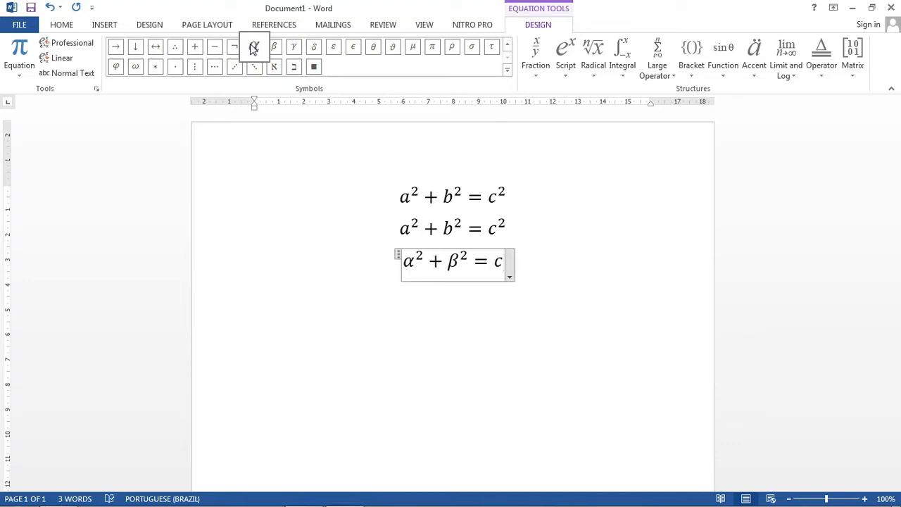
pyautogui.press('BackSpace')
pyautogui.write('\\')
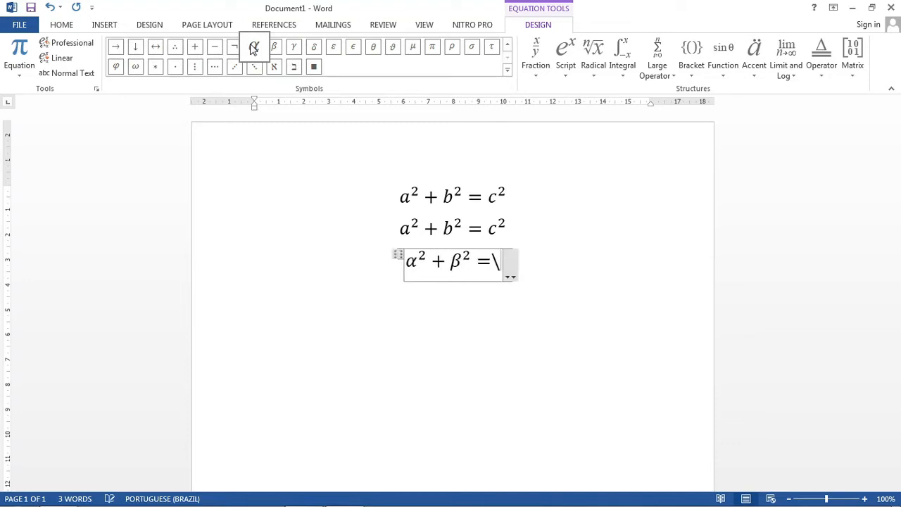
pyautogui.write('gamma')
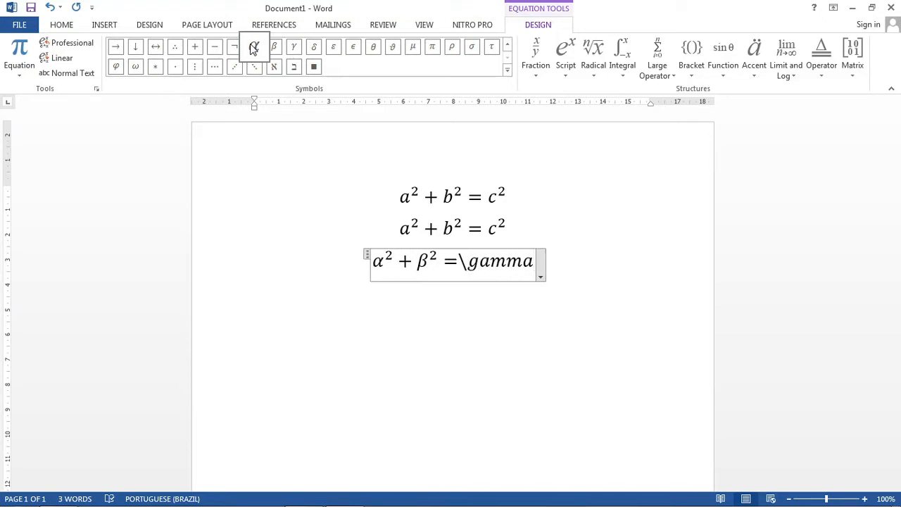
pyautogui.press('space')
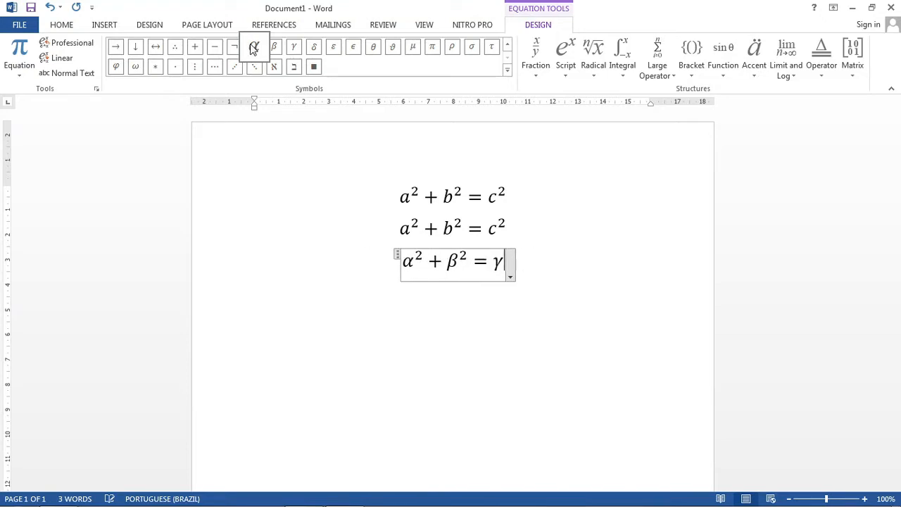
pyautogui.write('^2')
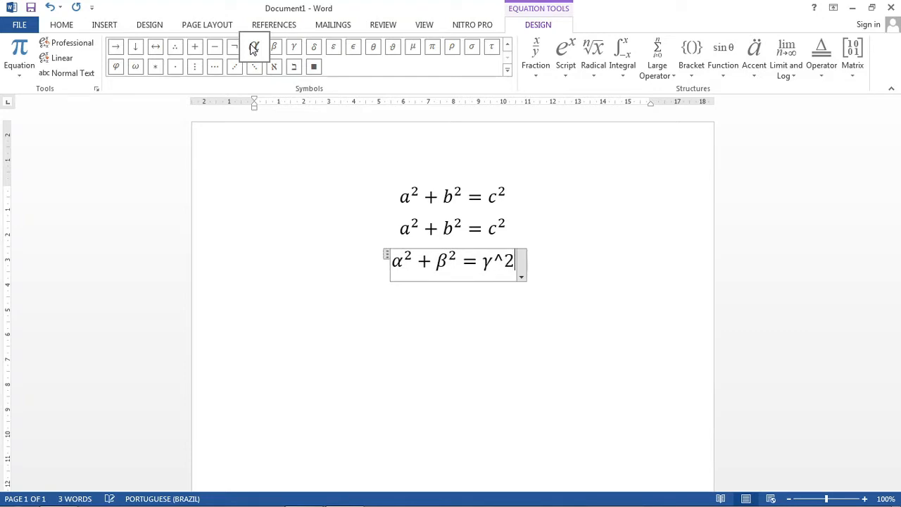
pyautogui.press('space')
pyautogui.press('Right')
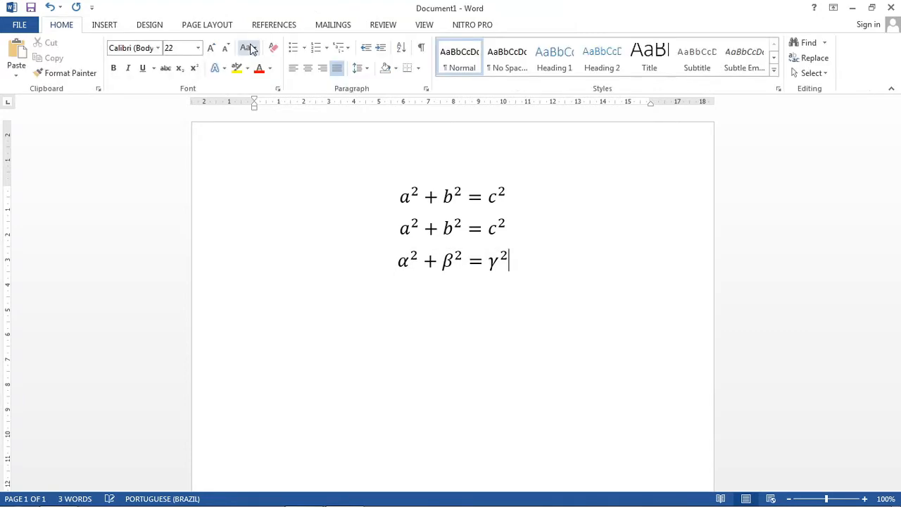
# Step: Insert a fourth equation on a new line and enter F₁ as its first term using the subscript structure
pyautogui.press('Return')
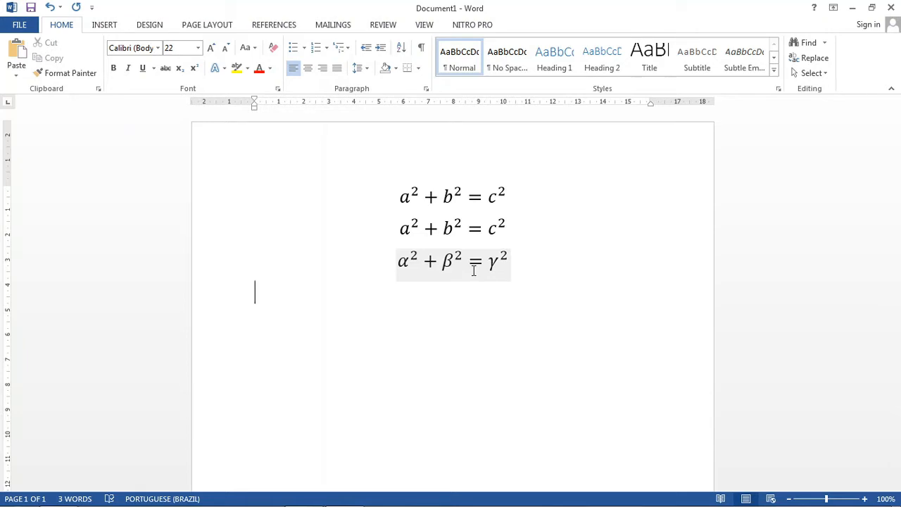
pyautogui.hotkey('alt', '=')
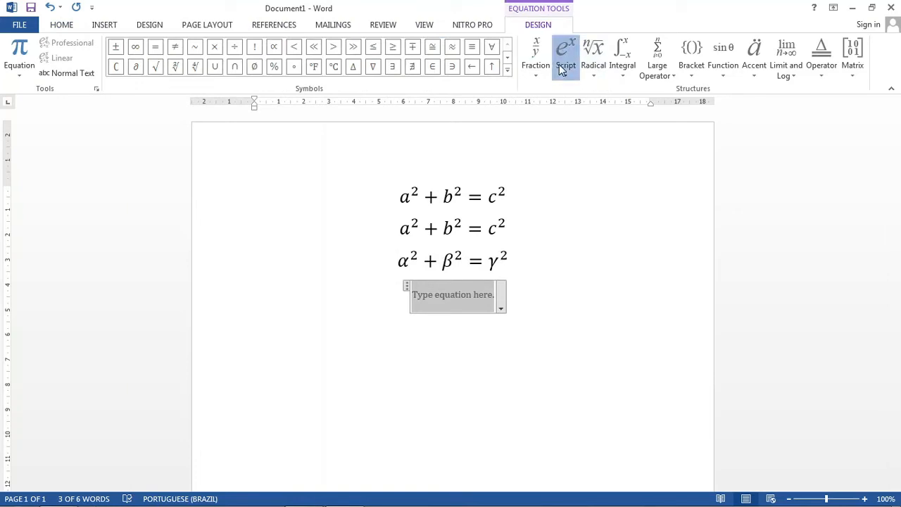
pyautogui.click(566, 56)
pyautogui.click(631, 132)
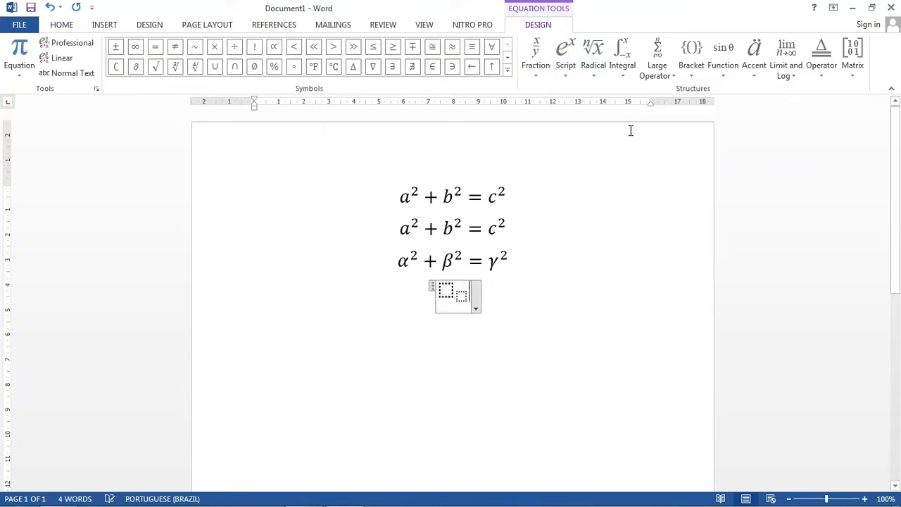
pyautogui.press('Left')
pyautogui.write('F')
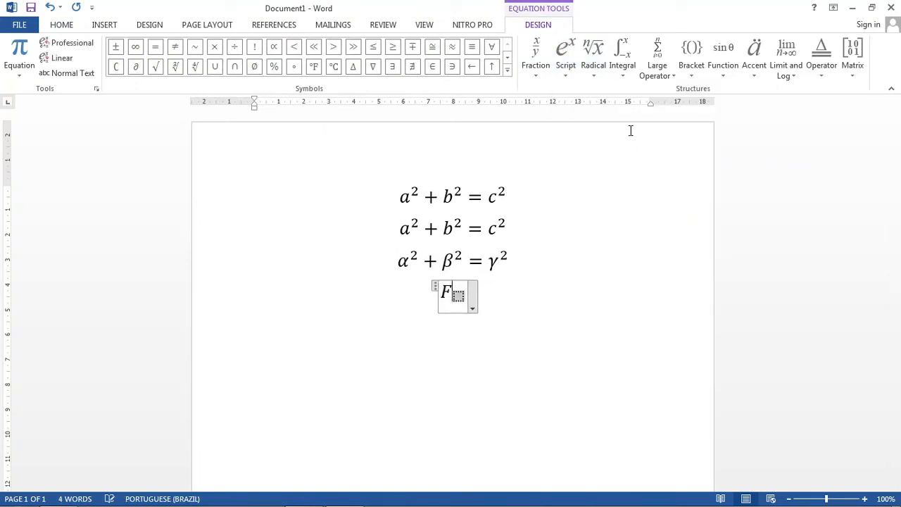
pyautogui.press('Right')
pyautogui.write('1')
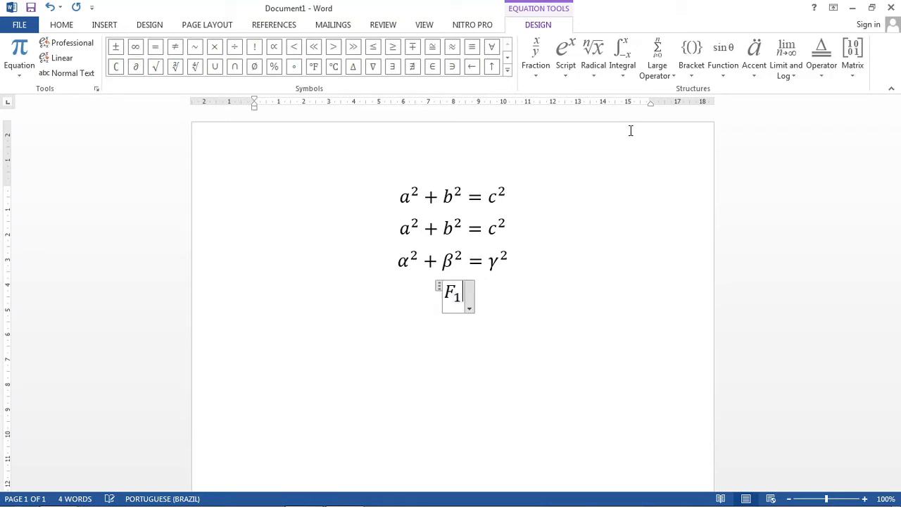
pyautogui.write('+')
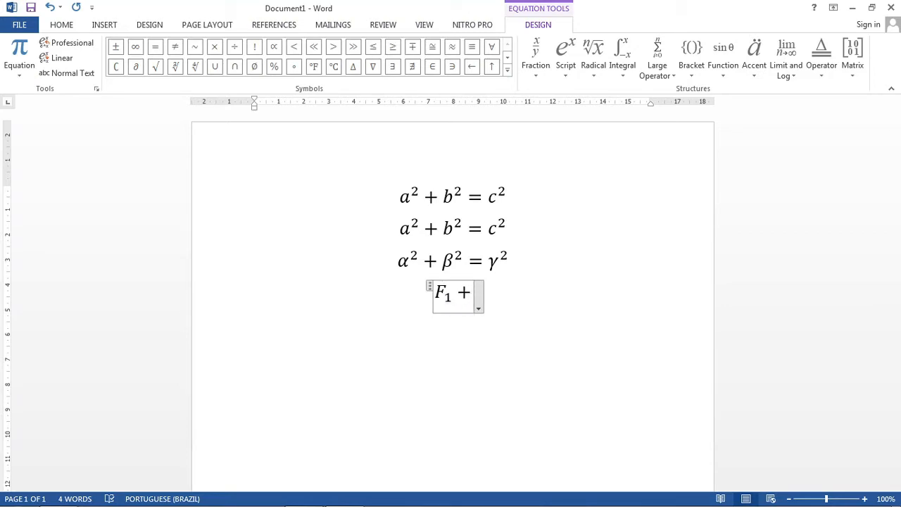
# Step: Continue the fourth equation with a plus sign and the term F₂, using the subscript structure
pyautogui.click(570, 65)
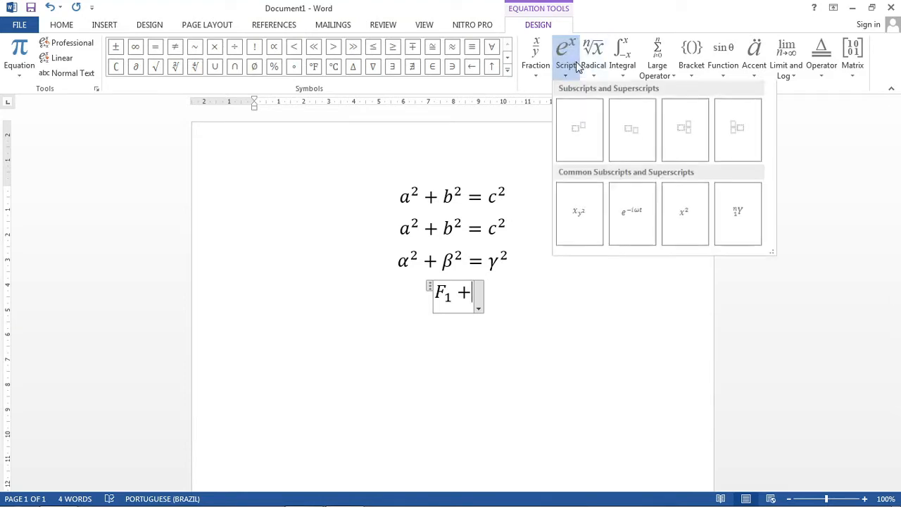
pyautogui.click(622, 146)
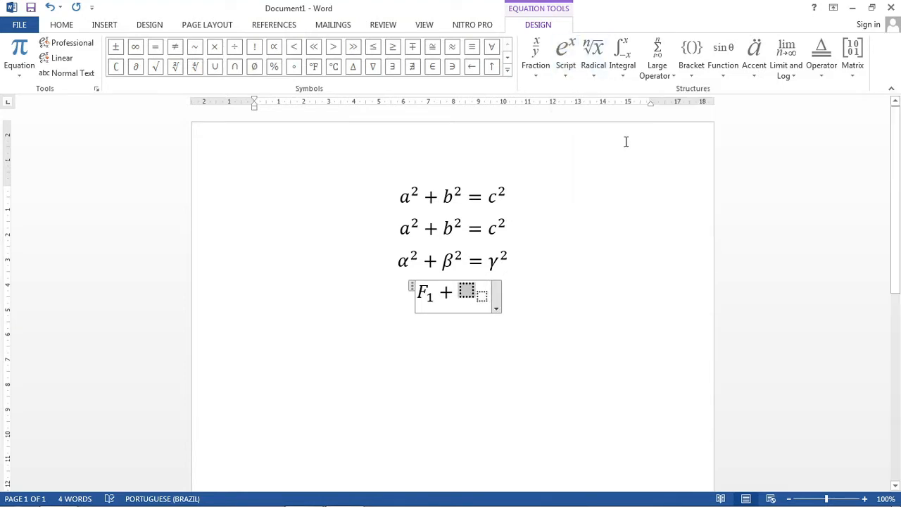
pyautogui.write('F')
pyautogui.press('Right')
pyautogui.write('2')
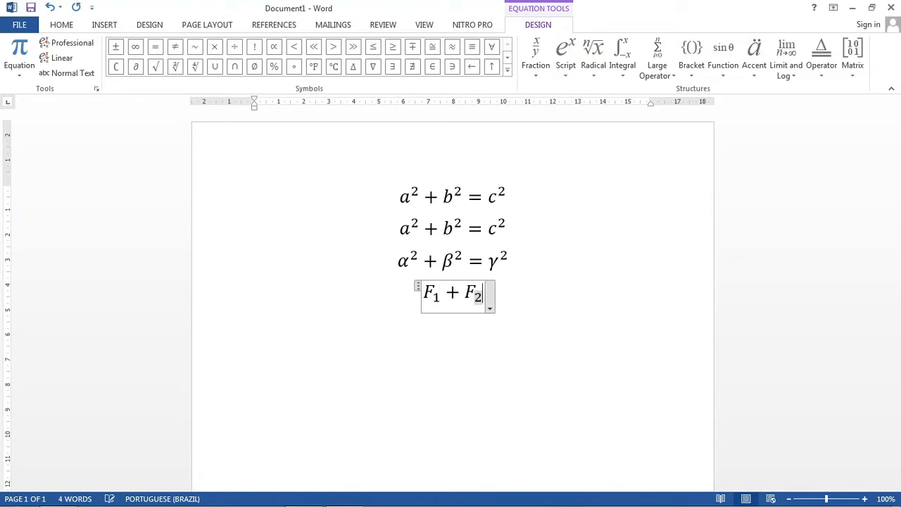
pyautogui.press('Right')
# Step: Complete the fourth equation with an equals sign and F₃, writing the subscript in linear notation as F_3
pyautogui.write('= ')
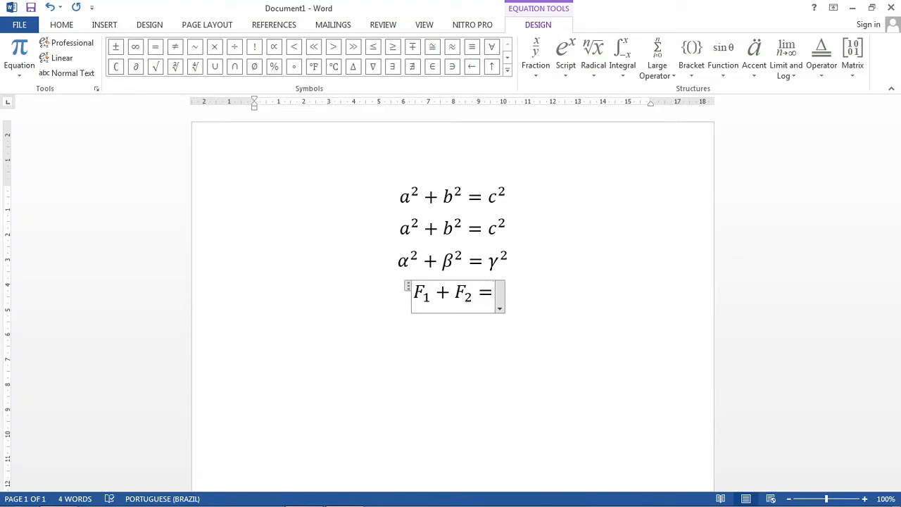
pyautogui.write('F')
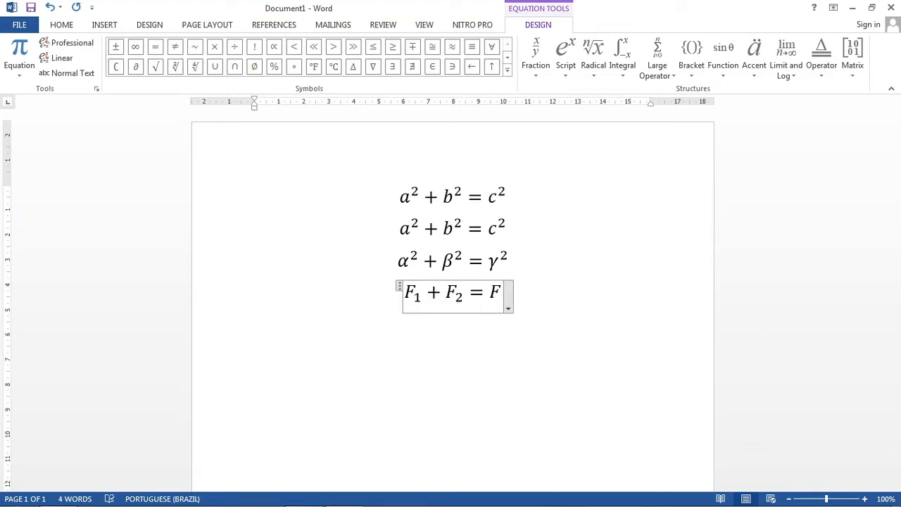
pyautogui.write('_')
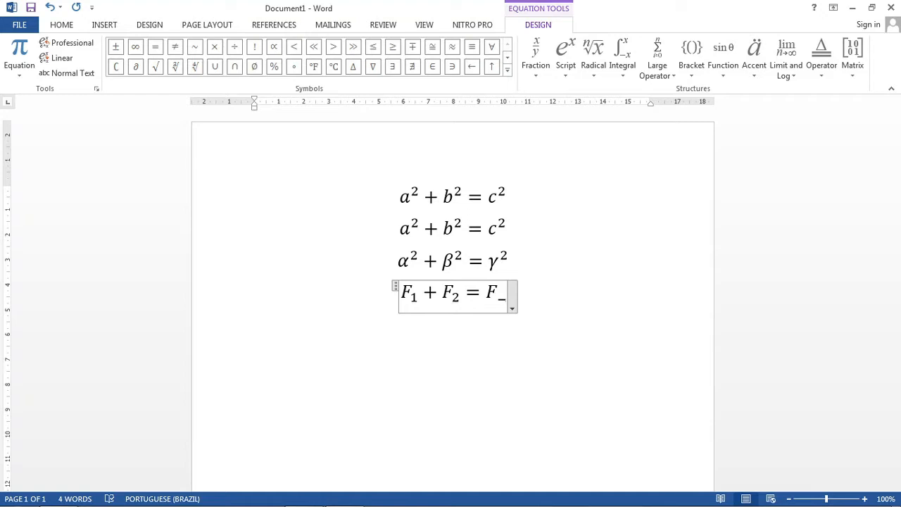
pyautogui.write('3')
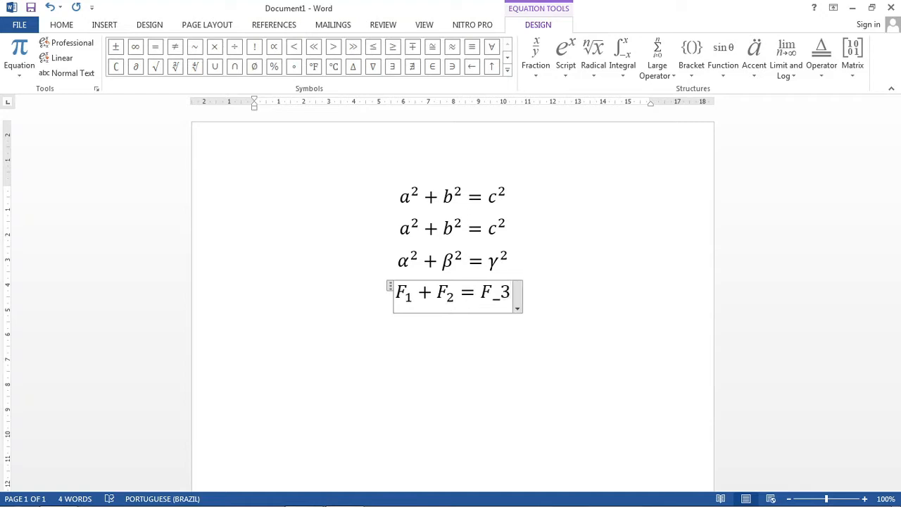
pyautogui.press('space')
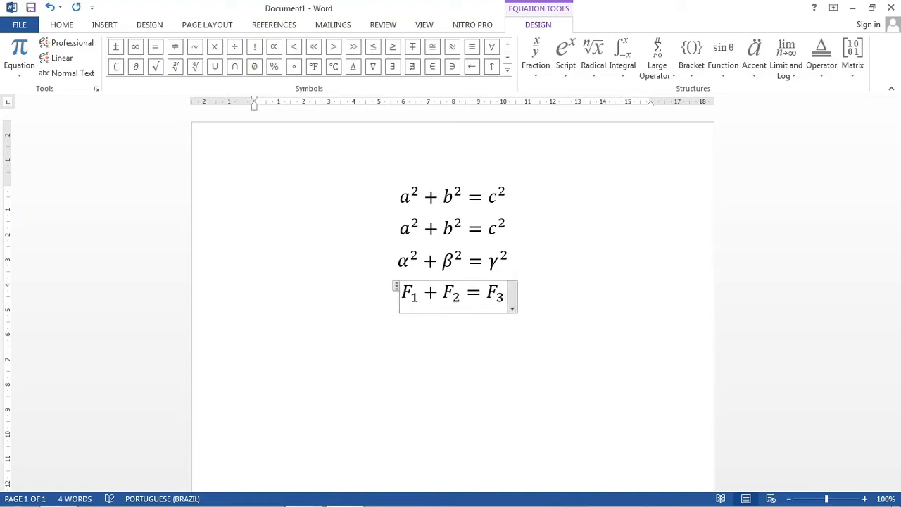
# Step: Insert a fifth equation on a new line and enter R₂₃ as its first term, writing the subscript in linear notation as R_23
pyautogui.press('Return')
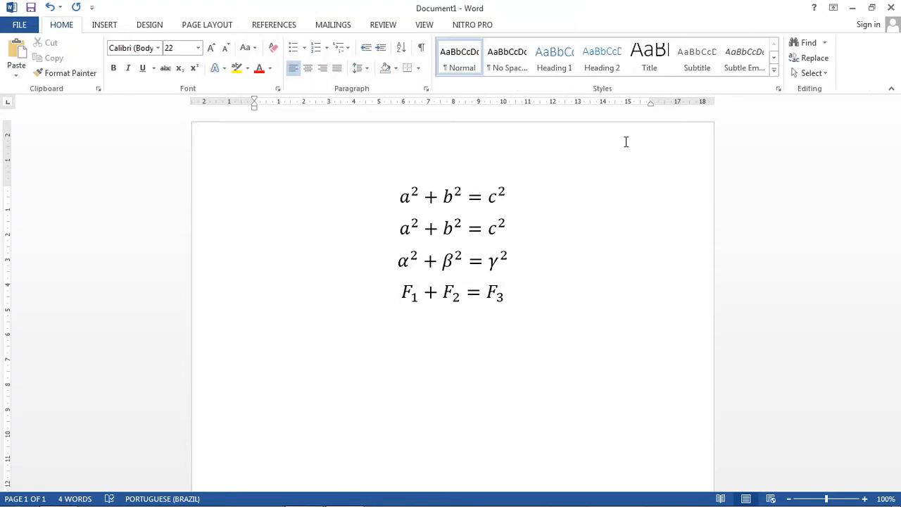
pyautogui.hotkey('alt', '=')
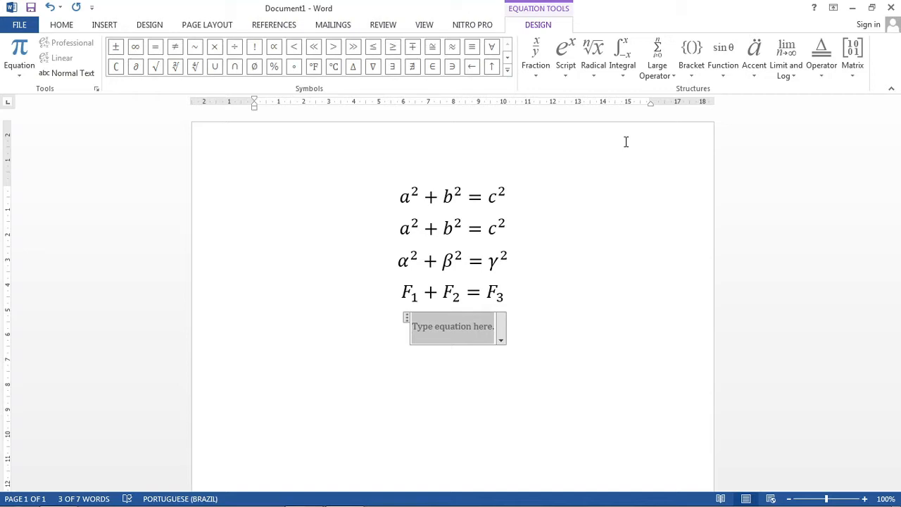
pyautogui.write('R')
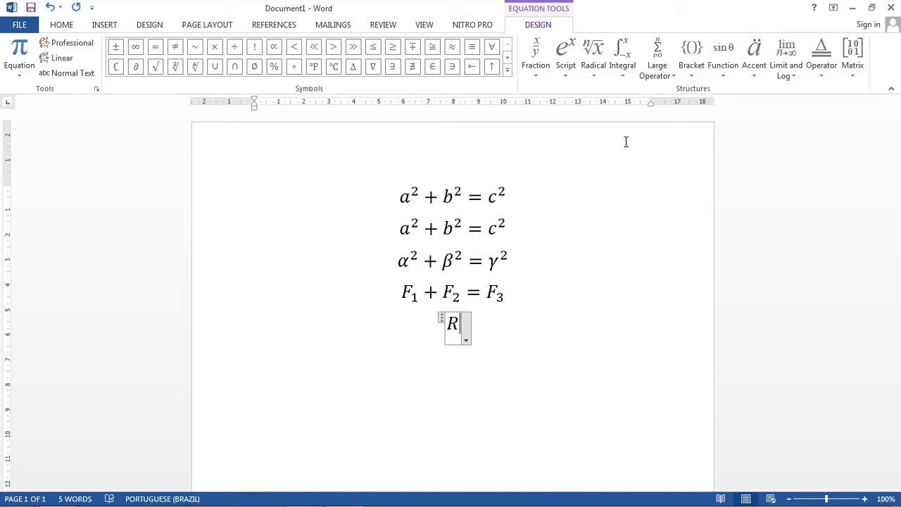
pyautogui.write('_')
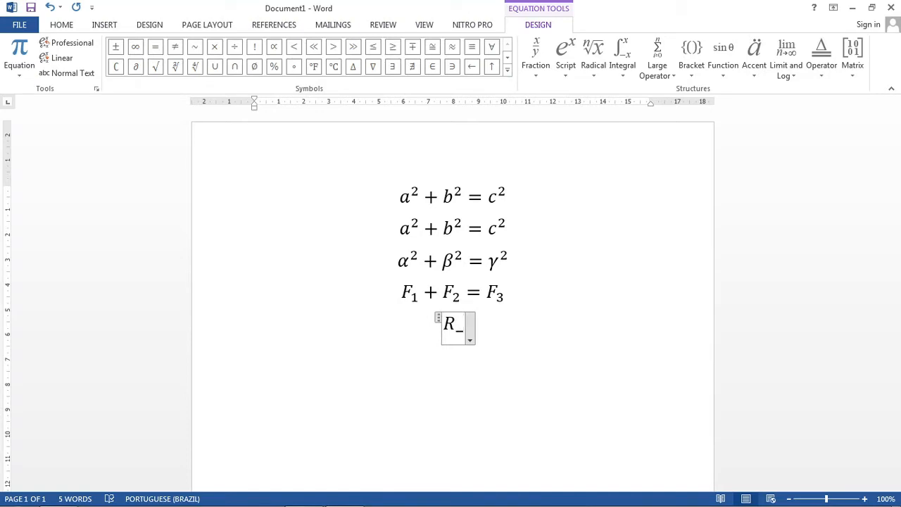
pyautogui.write('23')
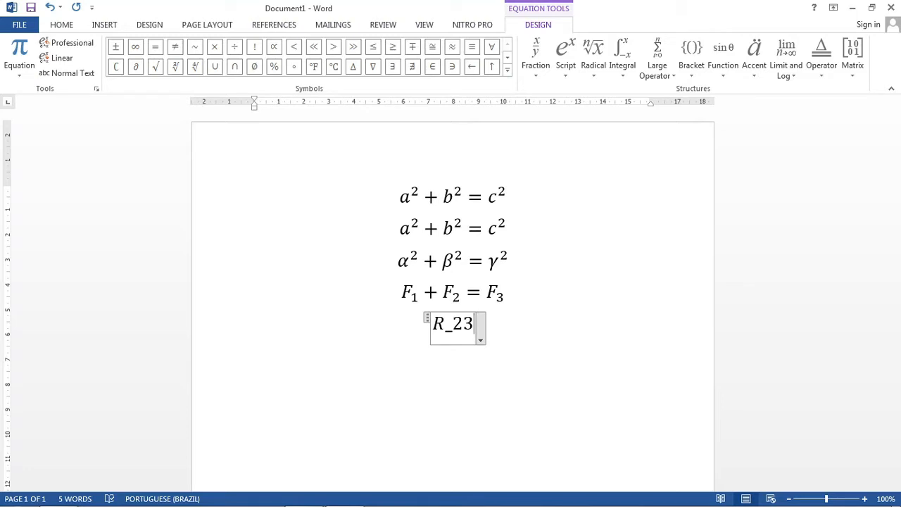
pyautogui.press('space')
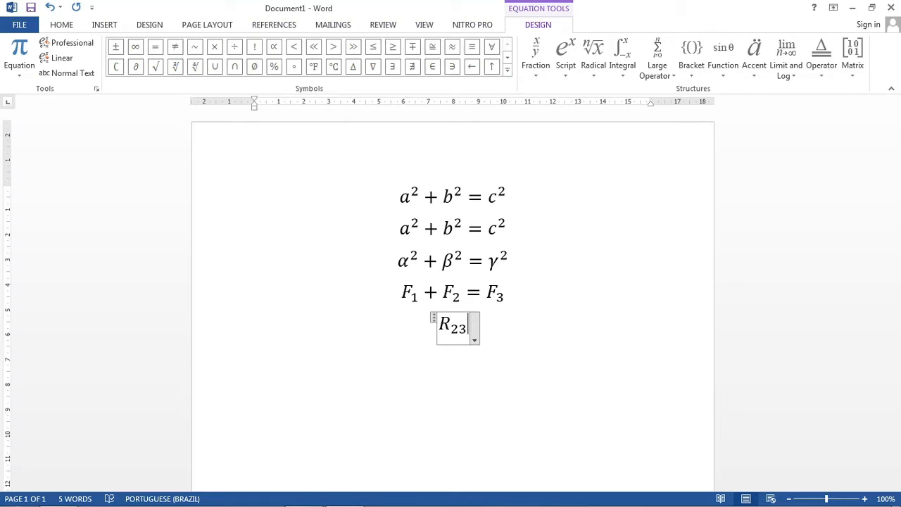
# Step: Append the term T₃₅₆ to the fifth equation, writing it in linear notation as T_356, and leave the equation
pyautogui.write('T')
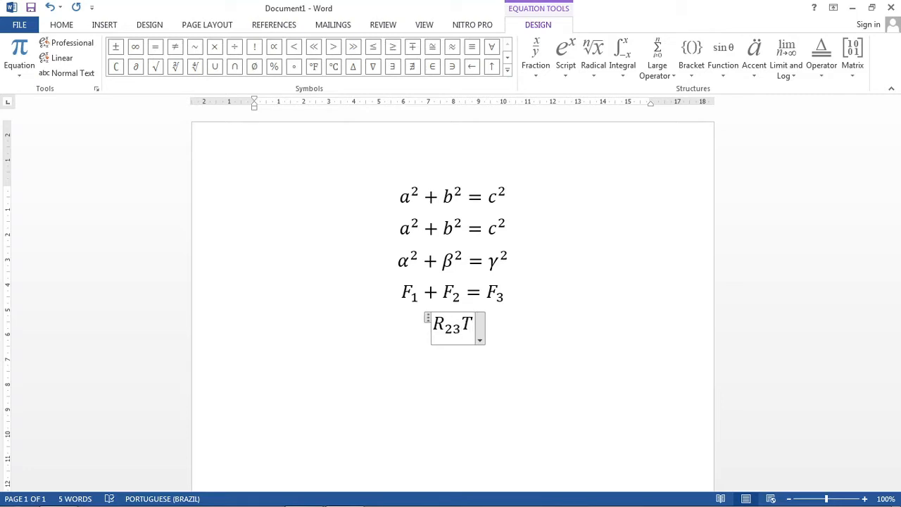
pyautogui.write('_')
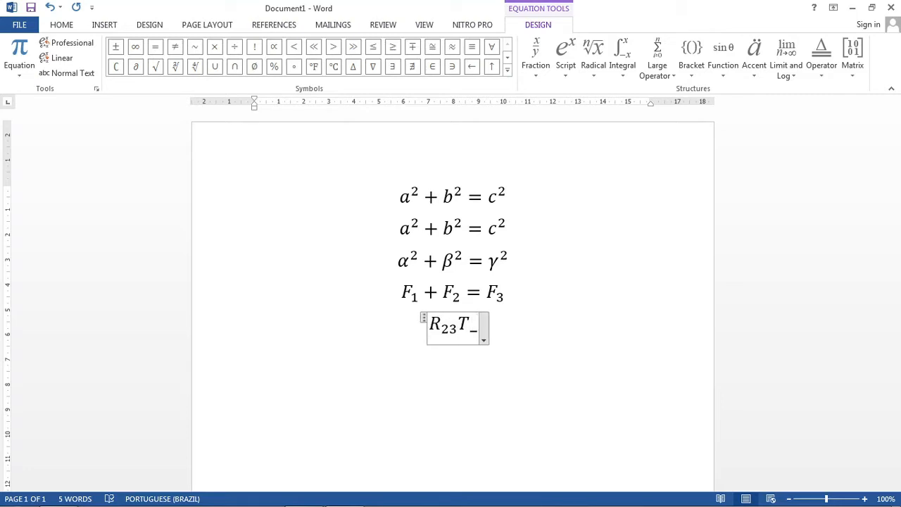
pyautogui.write('3')
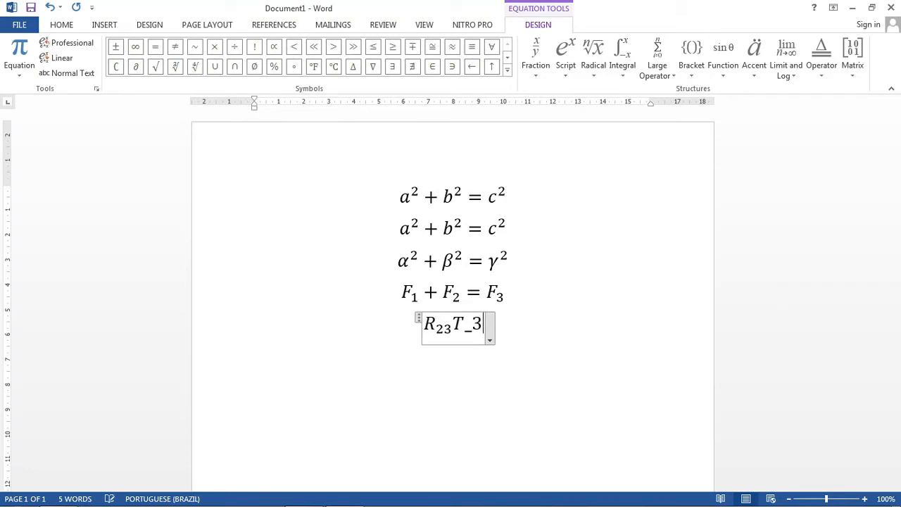
pyautogui.write('56')
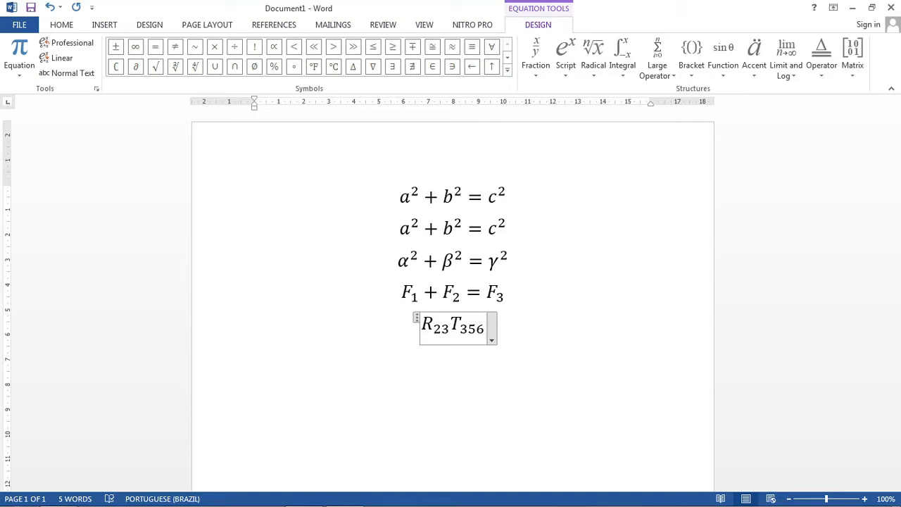
pyautogui.click(625, 141)
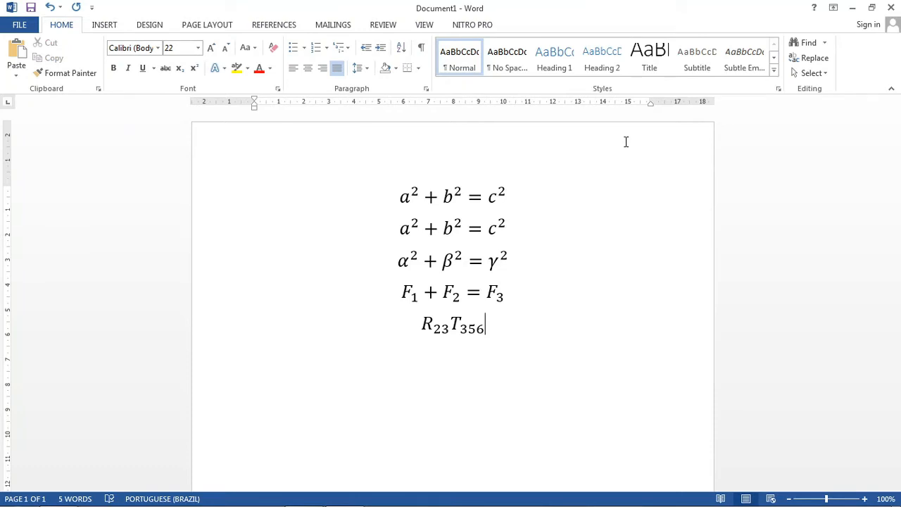
# Step: Insert a sixth equation on a new line reading Α = Alpha, producing the capital Greek letter with the code \Alpha
pyautogui.press('Return')
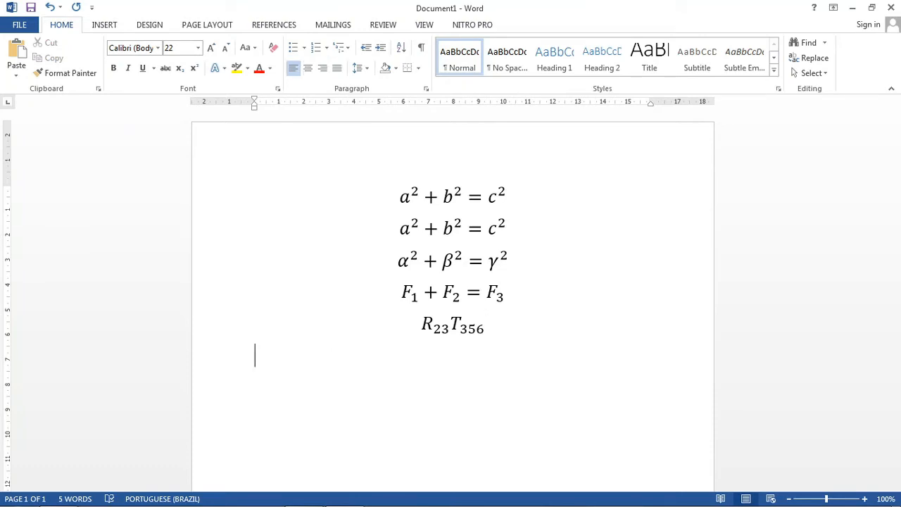
pyautogui.hotkey('alt', '=')
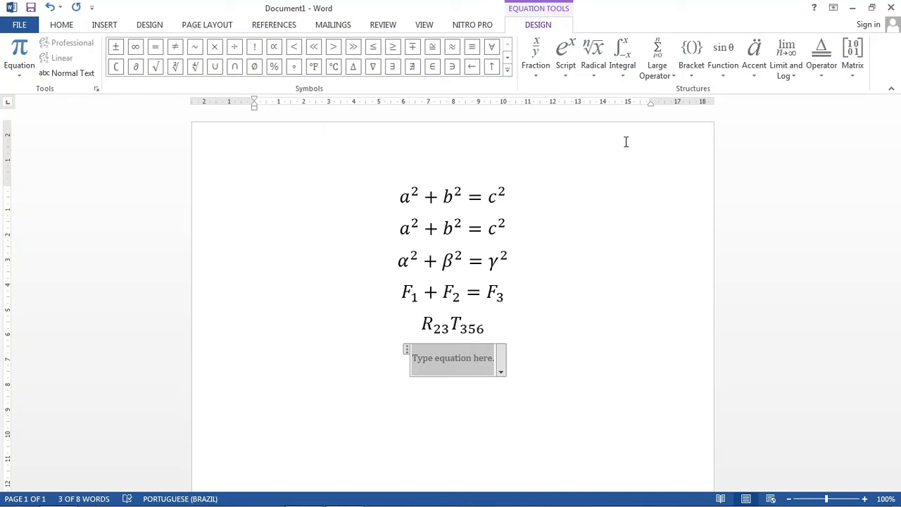
pyautogui.write('\\')
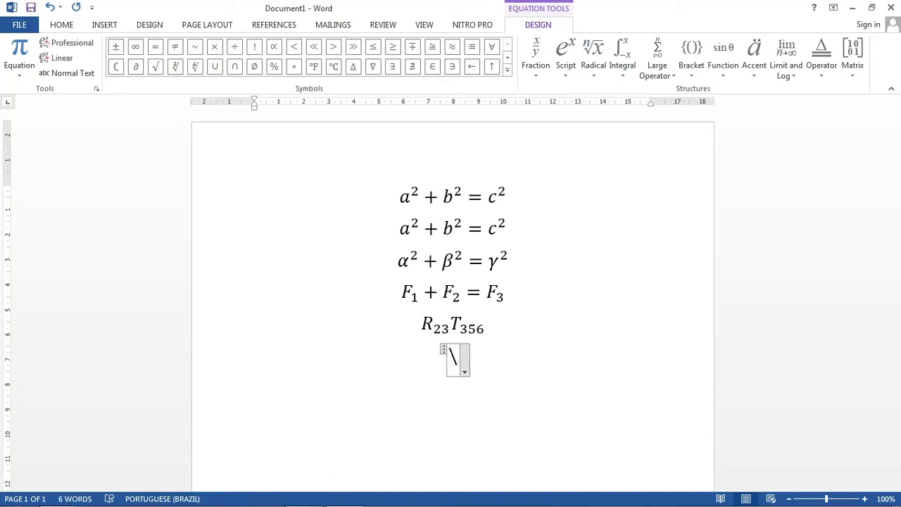
pyautogui.write('A')
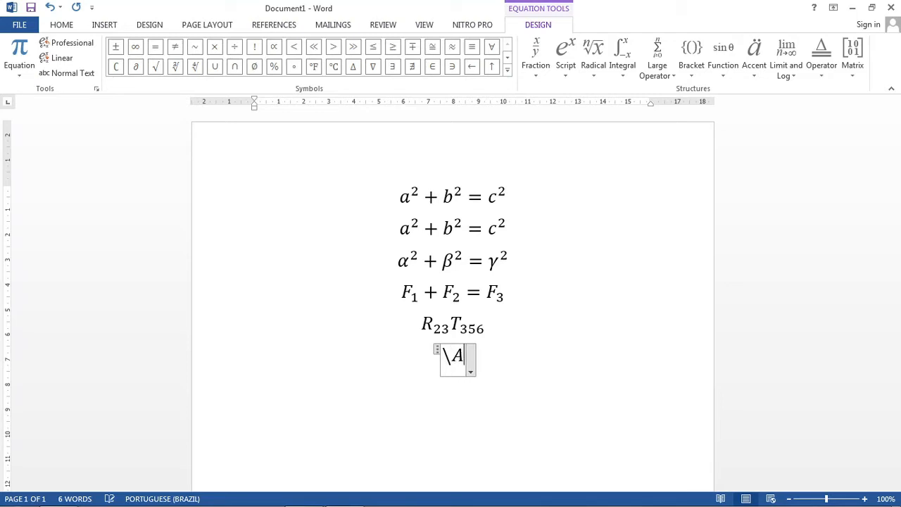
pyautogui.write('lpha')
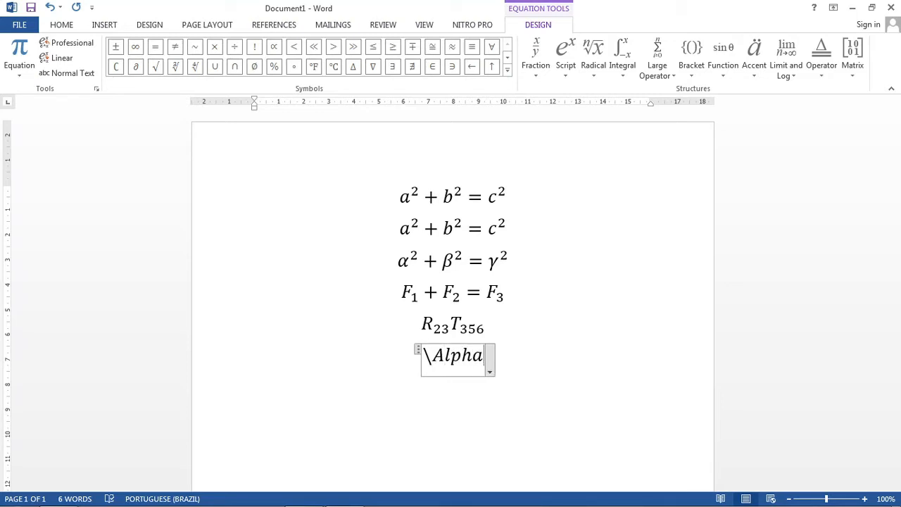
pyautogui.press('space')
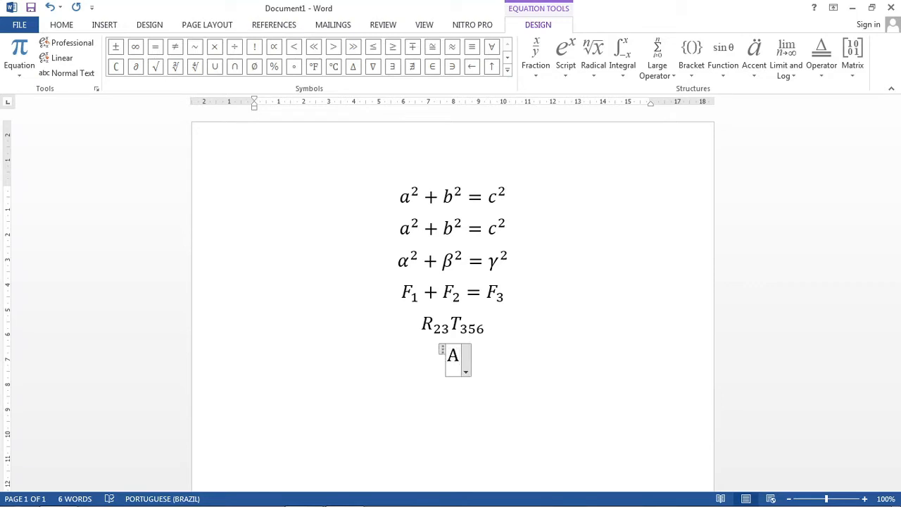
pyautogui.write('= Alpha')
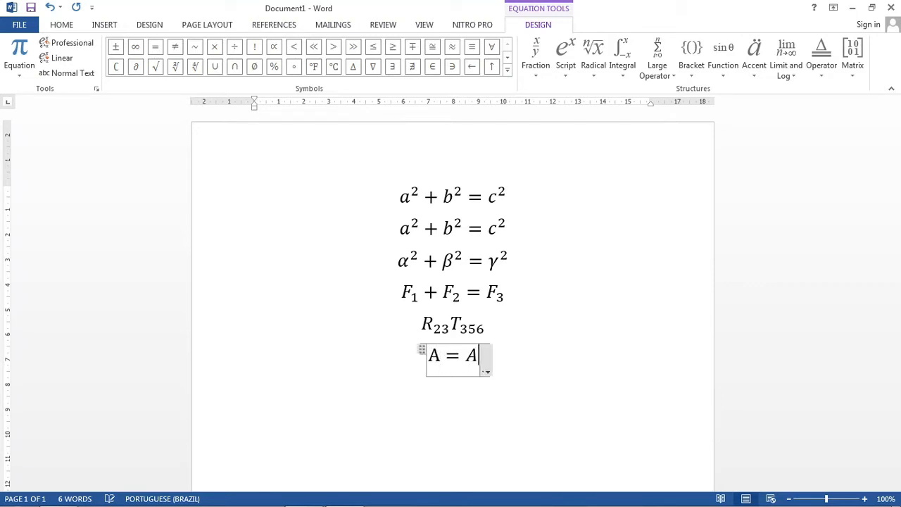
# Step: Insert a seventh equation on a new line reading Β = Beta, producing the capital Greek letter with the code \Beta
pyautogui.press('Return')
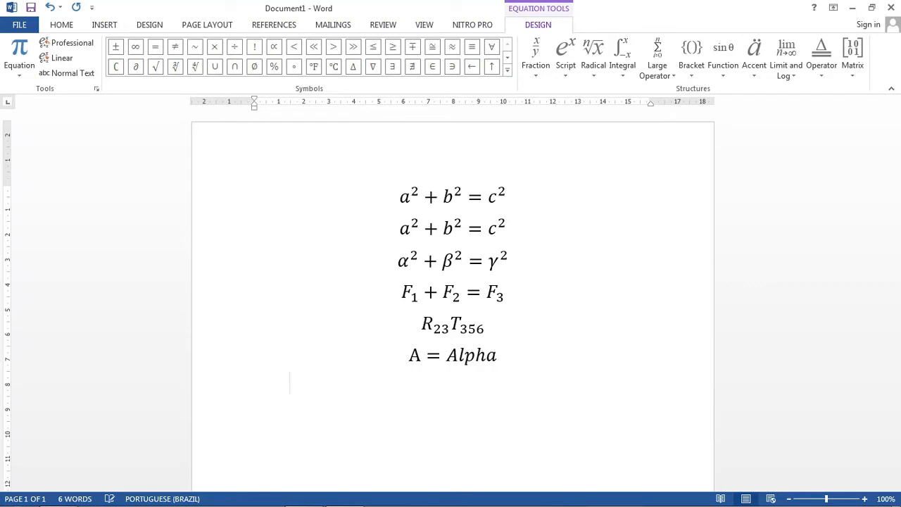
pyautogui.hotkey('alt', '=')
pyautogui.write('\\')
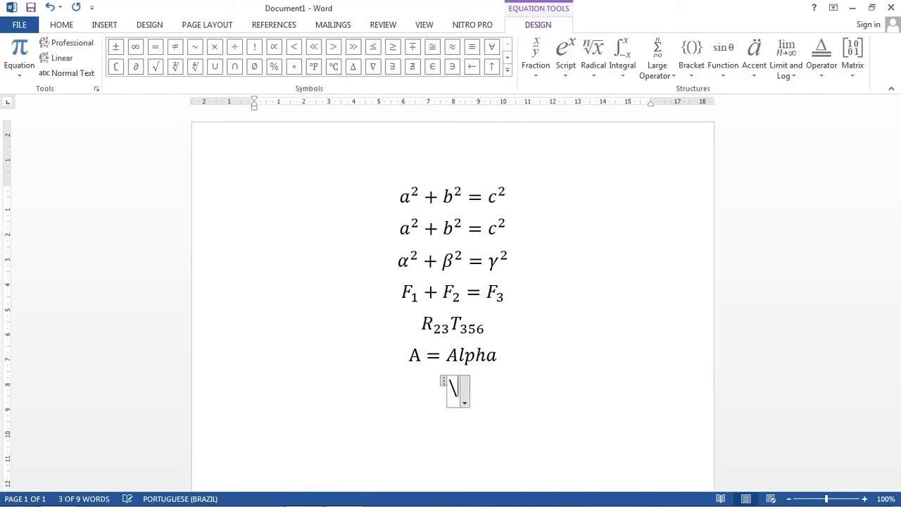
pyautogui.write('Beta ')
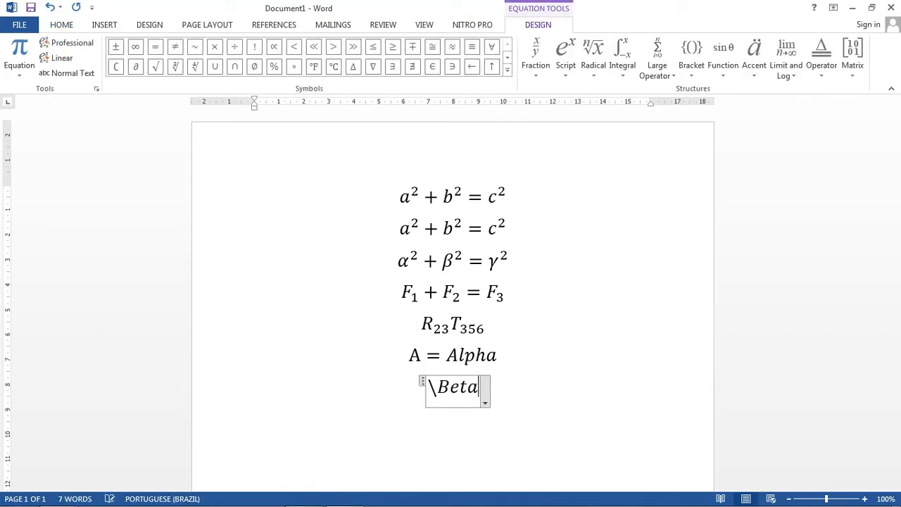
pyautogui.write('=Beta')
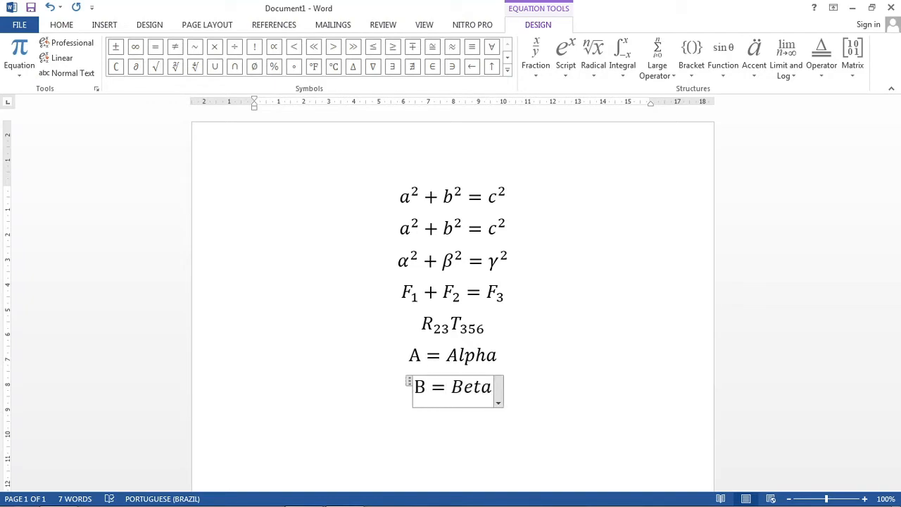
# Step: Insert an eighth equation on a new line reading Γ = Gamma, producing the capital Greek letter with the code \Gamma
pyautogui.press('Return')
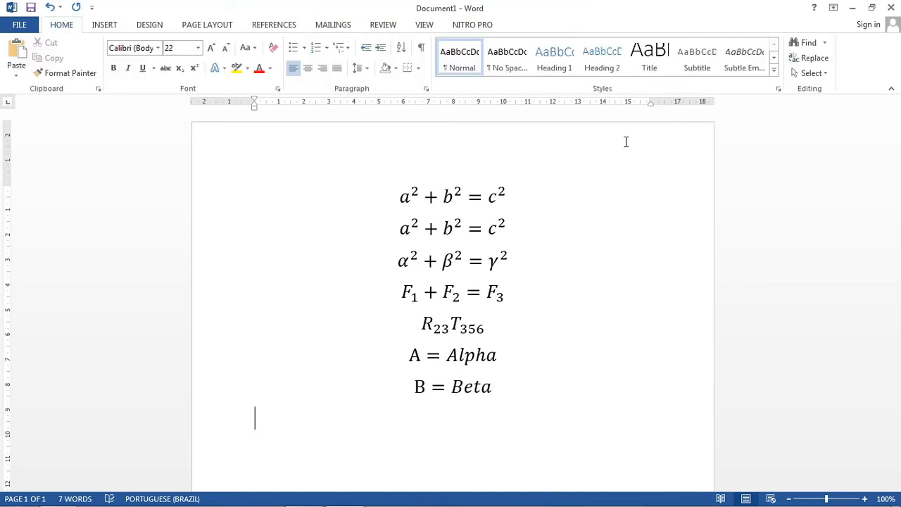
pyautogui.hotkey('alt', '=')
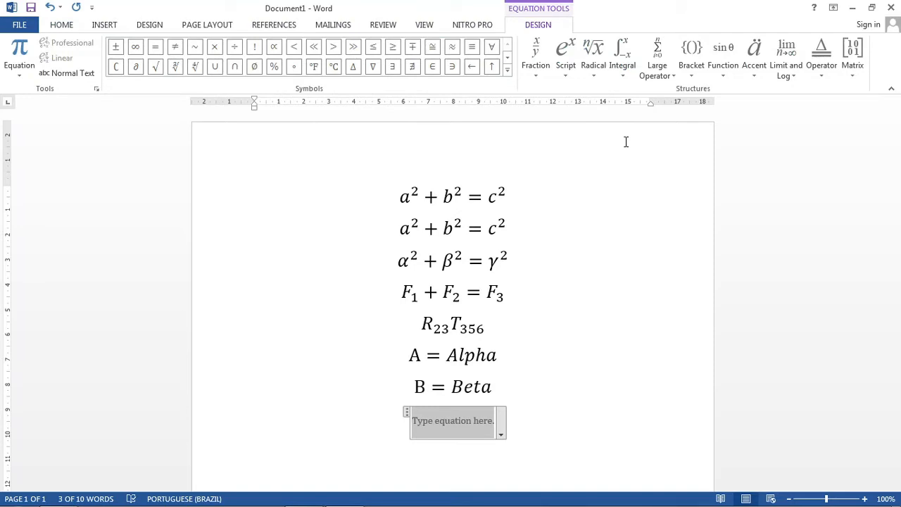
pyautogui.write('\\Gamma')
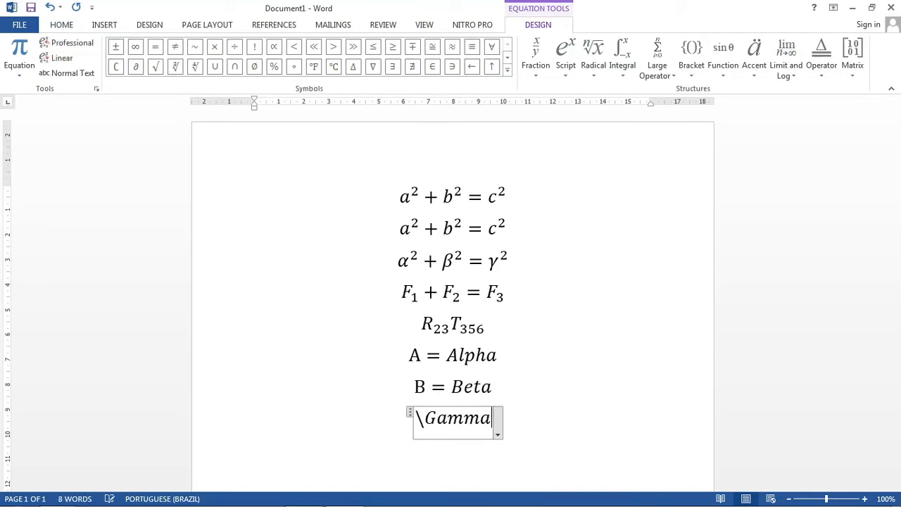
pyautogui.write(' =')
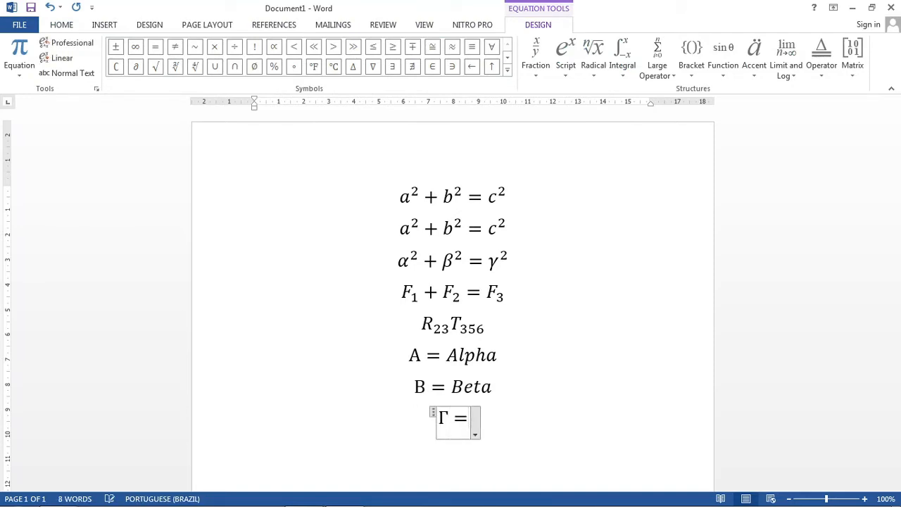
pyautogui.write('Gamma')
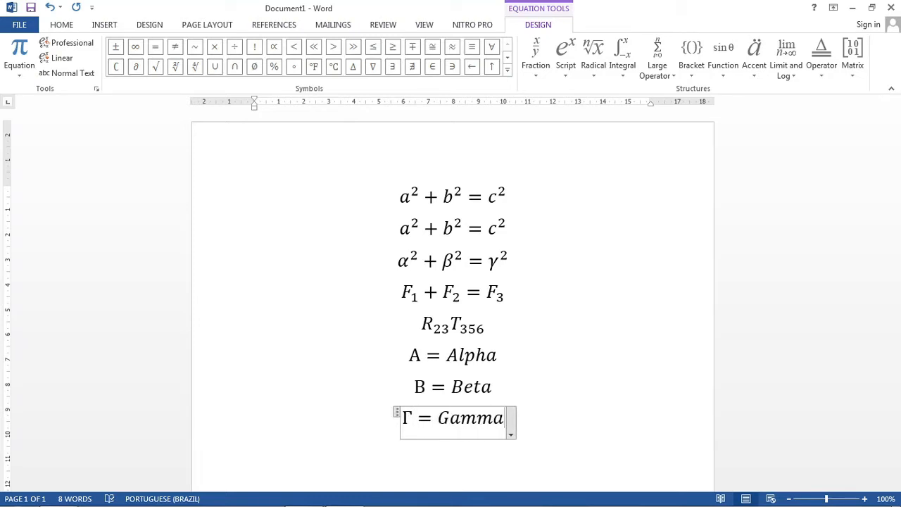
pyautogui.press('Up')
pyautogui.press('Up')
pyautogui.press('Up')
pyautogui.press('Up')
pyautogui.press('Up')
pyautogui.press('Up')
pyautogui.press('Up')
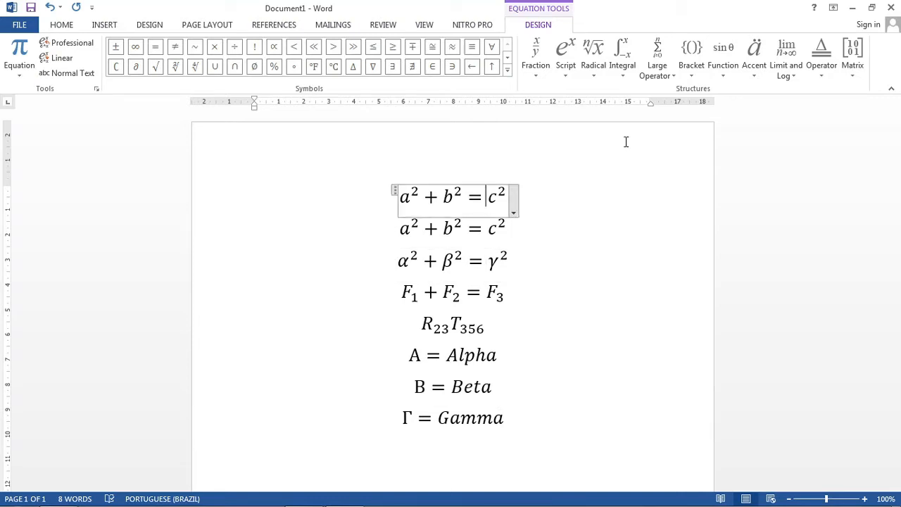
pyautogui.press('Left')
pyautogui.press('Left')
pyautogui.press('Left')
pyautogui.press('Down')
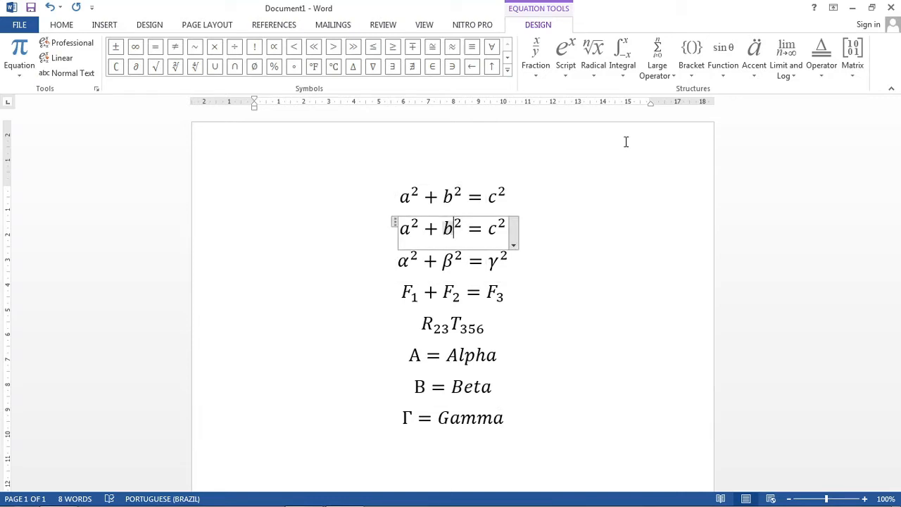
pyautogui.press('Down')
pyautogui.press('Down')
pyautogui.press('Down')
pyautogui.press('Down')
pyautogui.press('Down')
pyautogui.press('Down')
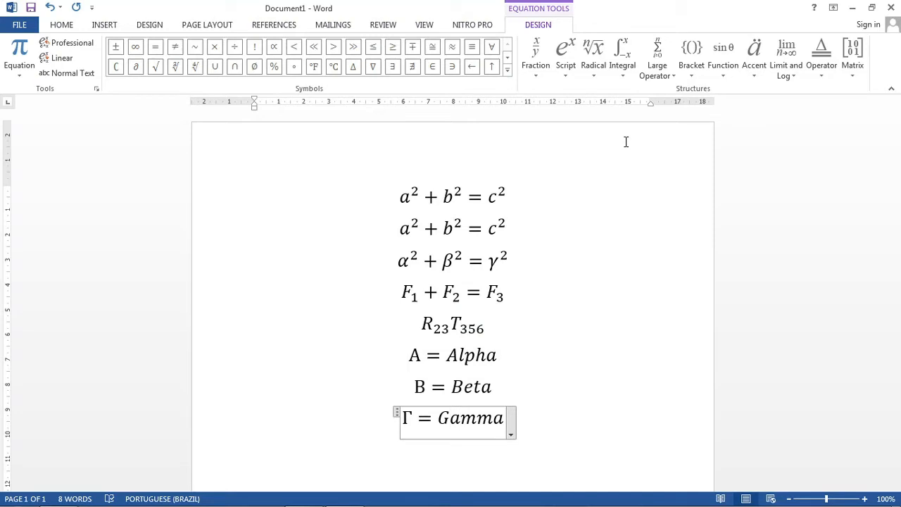
# Step: Insert a ninth equation on a new line reading λ = panjang gelombang = lambda, producing the lowercase Greek letter with the code \lambda
pyautogui.press('Right')
pyautogui.press('Right')
pyautogui.press('Right')
pyautogui.press('Right')
pyautogui.press('Right')
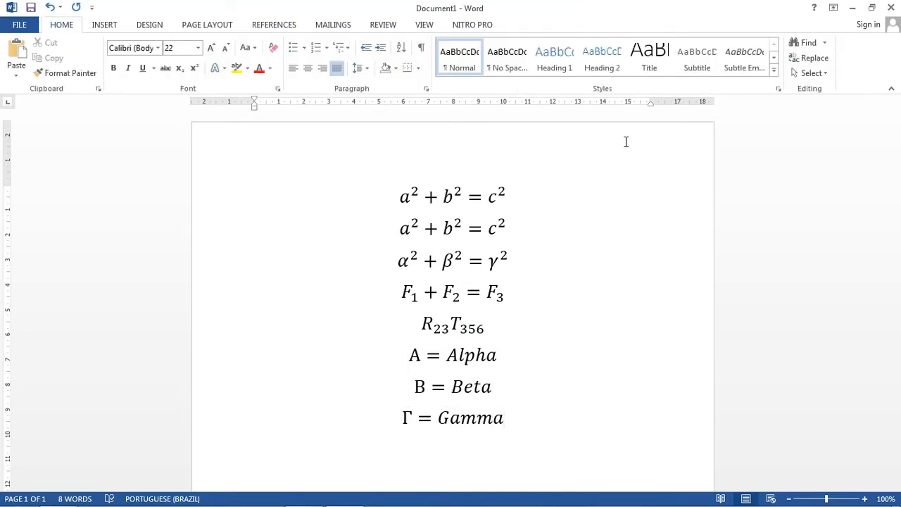
pyautogui.press('Return')
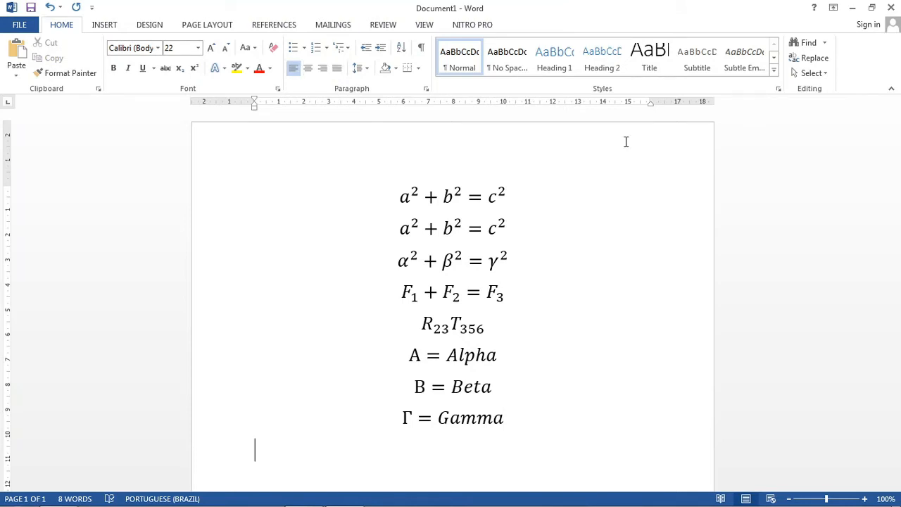
pyautogui.hotkey('alt', '=')
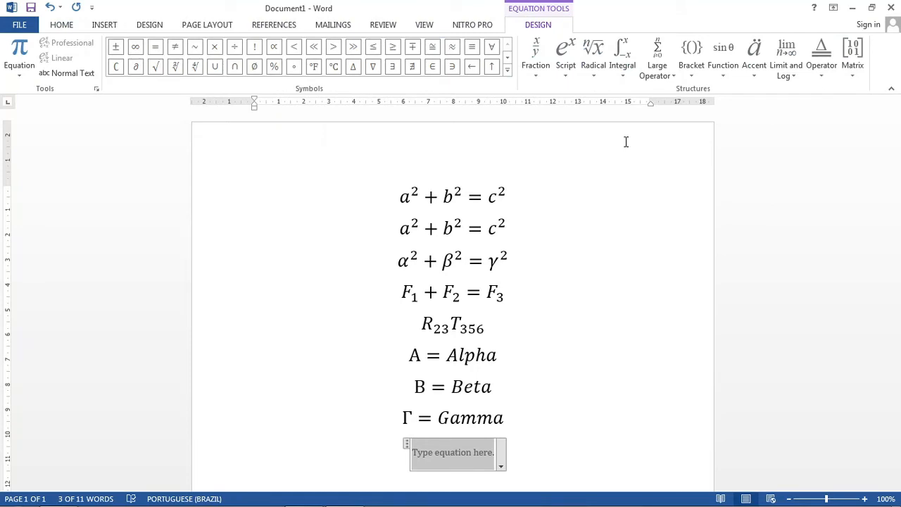
pyautogui.write('\\lam')
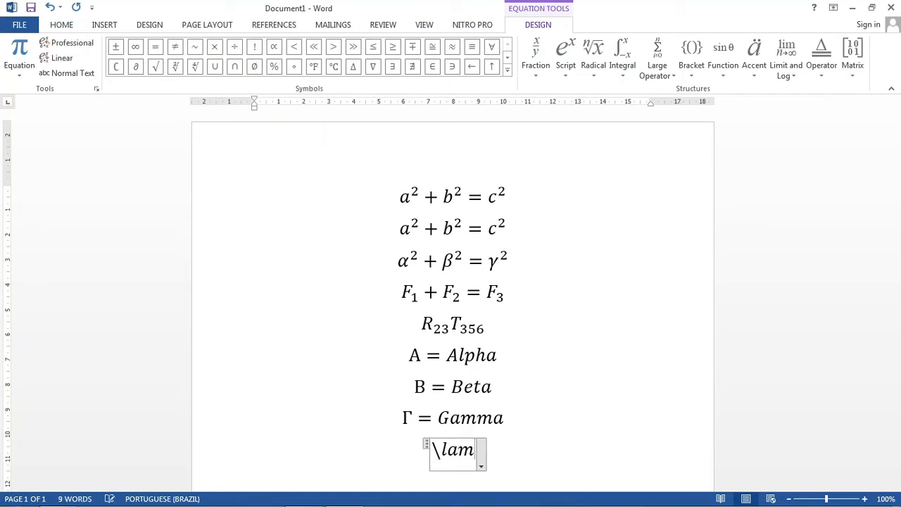
pyautogui.write('bda')
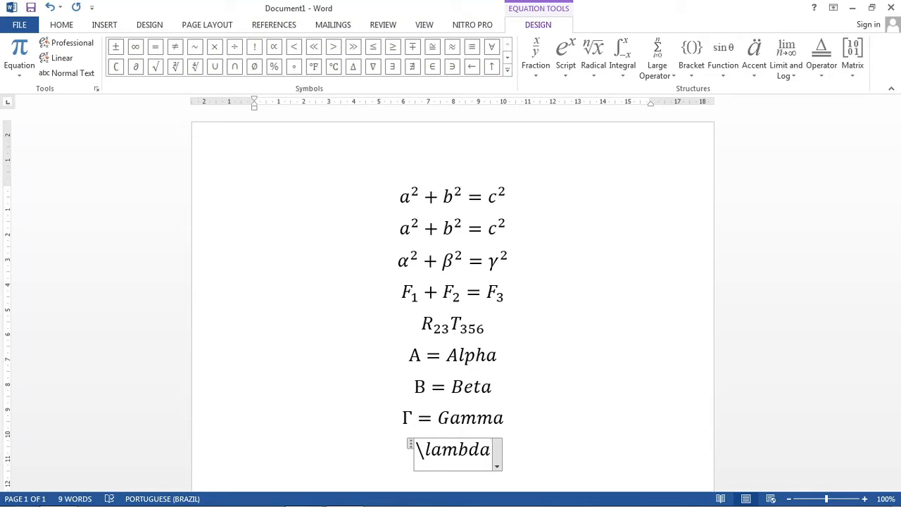
pyautogui.press('space')
pyautogui.write('=panjdan')
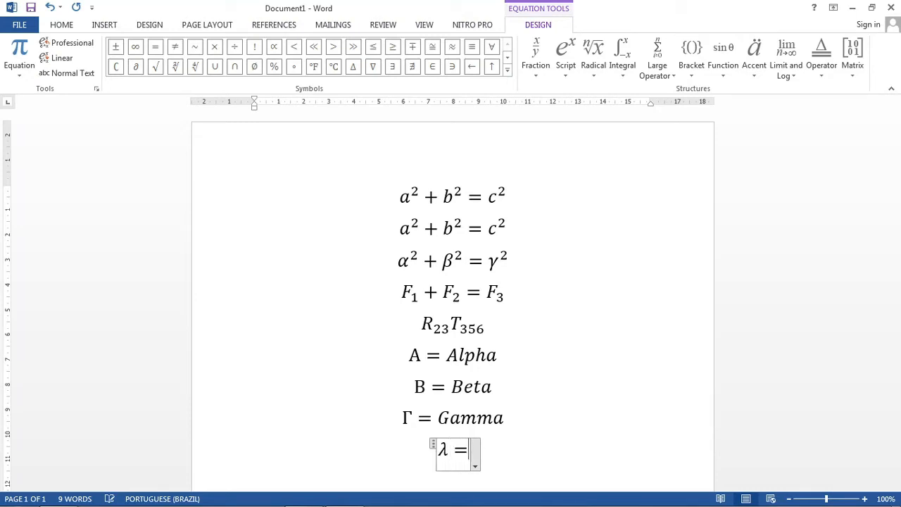
pyautogui.write('n')
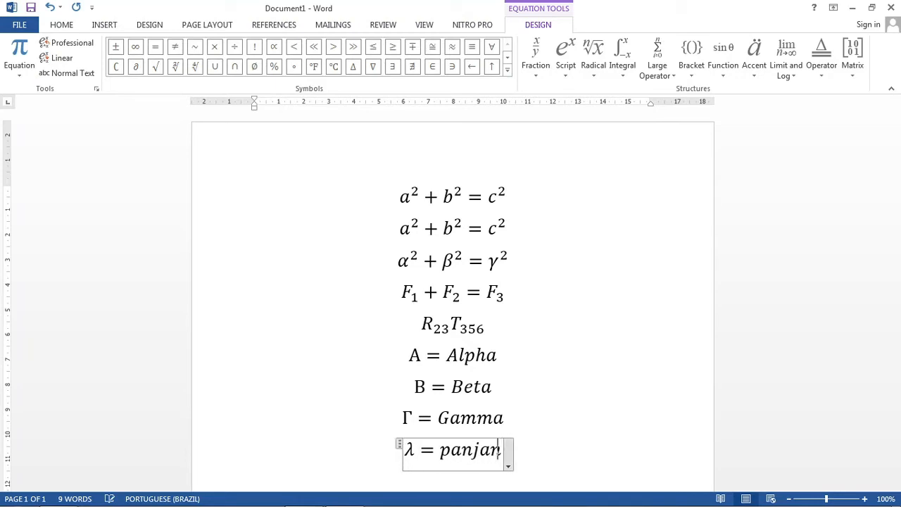
pyautogui.write('g gelombang')
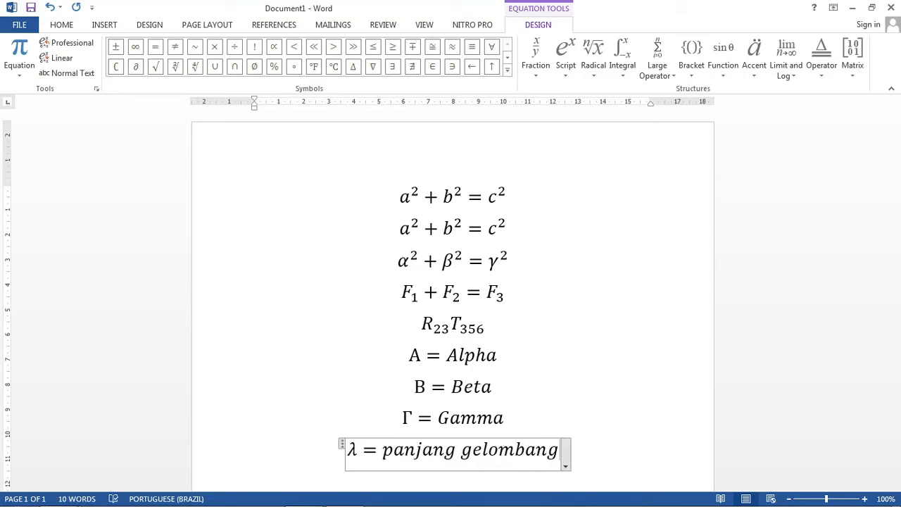
pyautogui.write(' =')
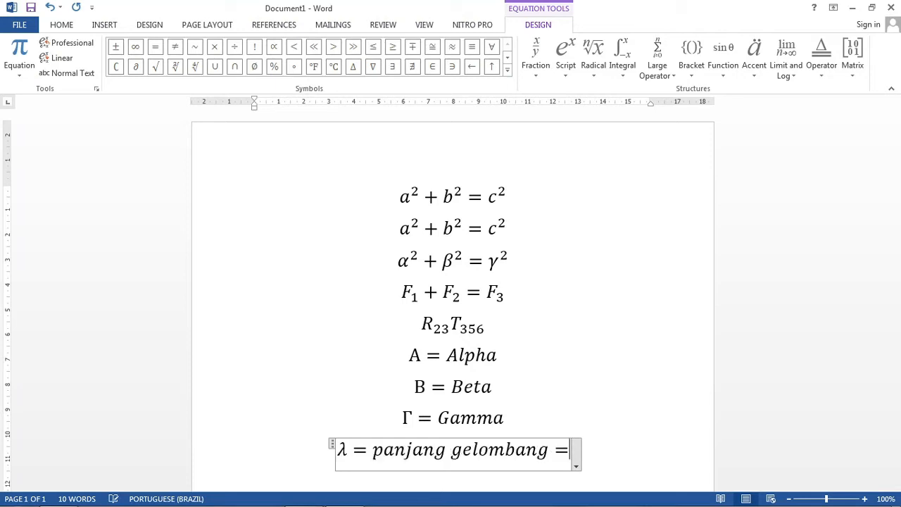
pyautogui.write(' lambda')
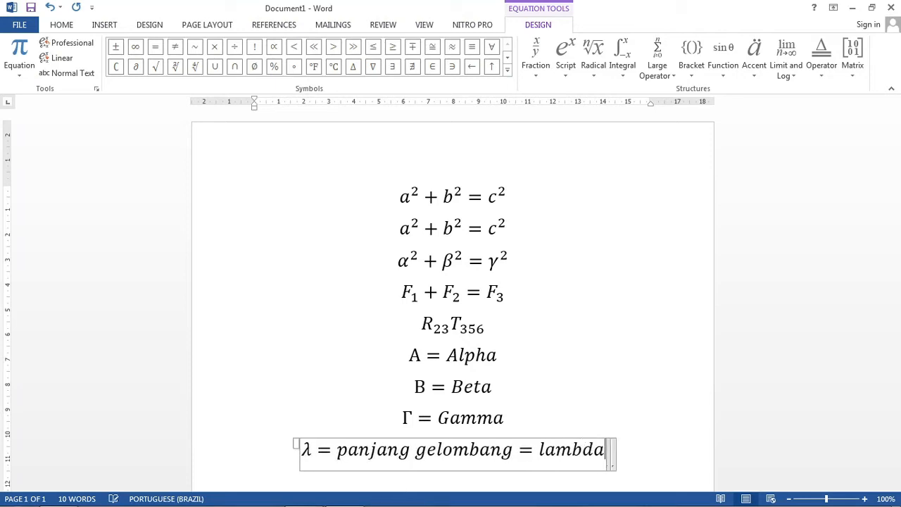
# Step: Insert a tenth equation on a new line reading θ = theta, producing the lowercase Greek letter with the code \theta
pyautogui.scroll(-1, 620, 192)
pyautogui.scroll(-4, 620, 192)
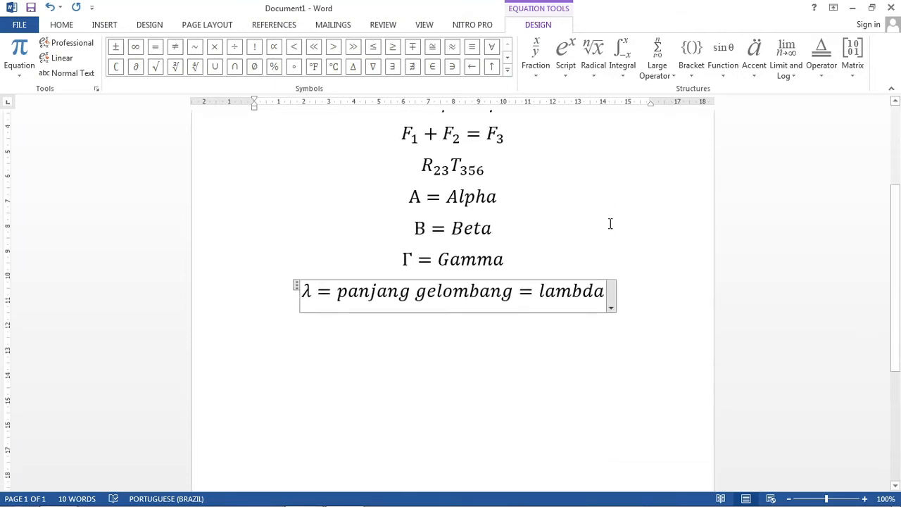
pyautogui.press('Right')
pyautogui.press('Return')
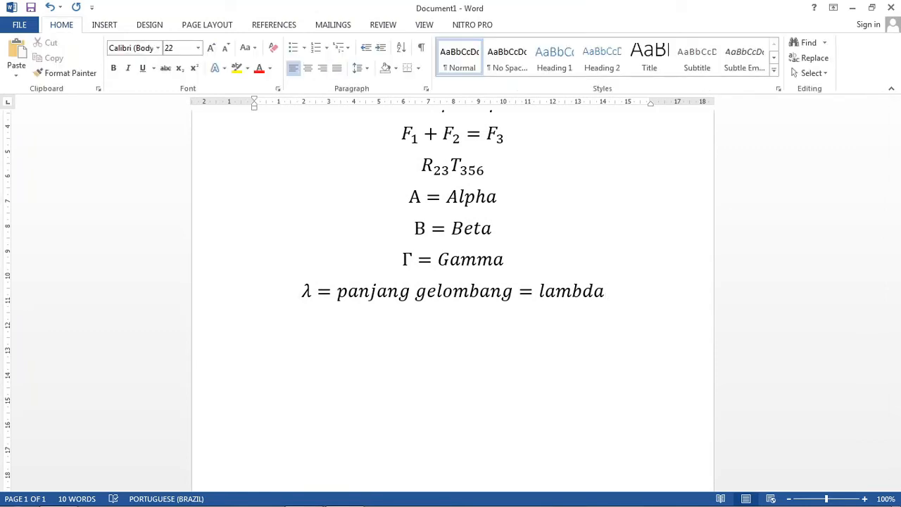
pyautogui.hotkey('alt', '=')
pyautogui.write('\\')
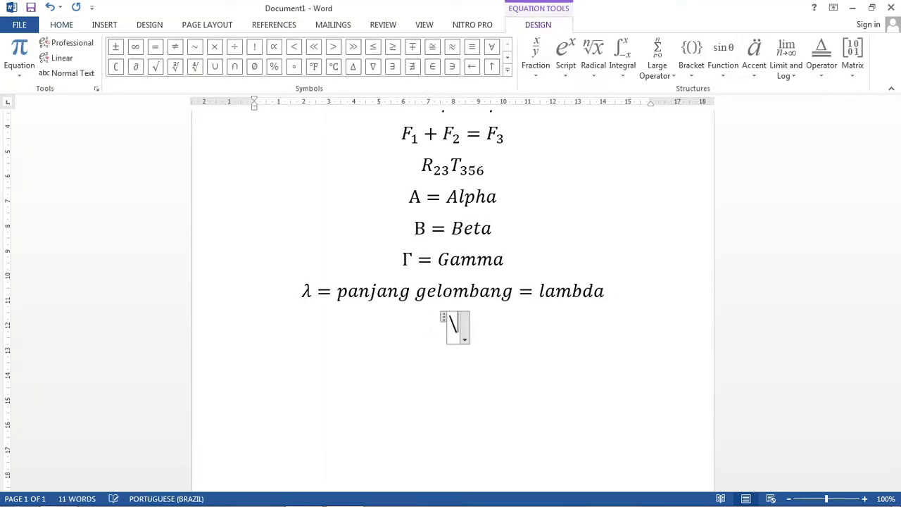
pyautogui.write('theta')
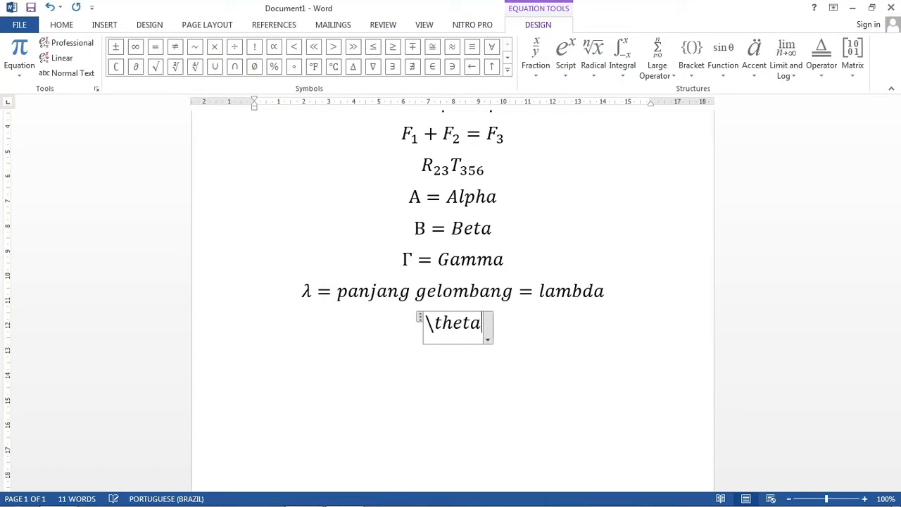
pyautogui.write(' =')
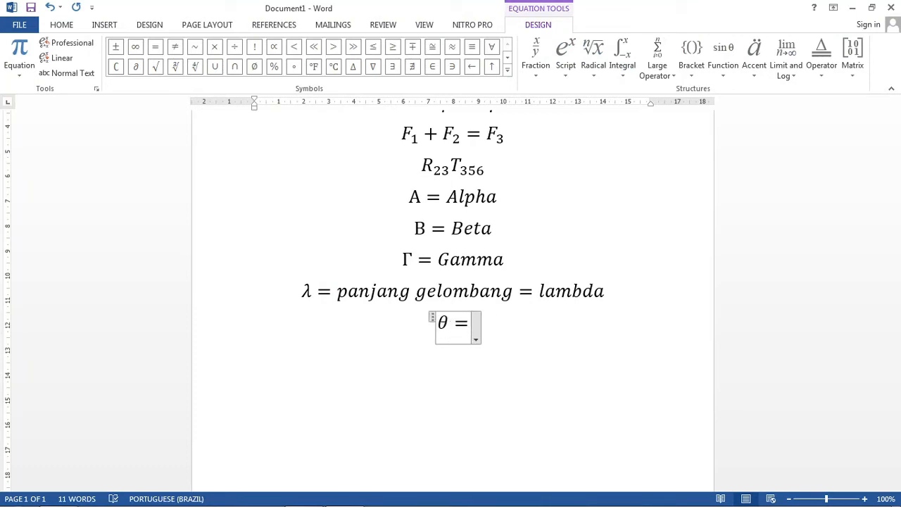
pyautogui.write(' theta')
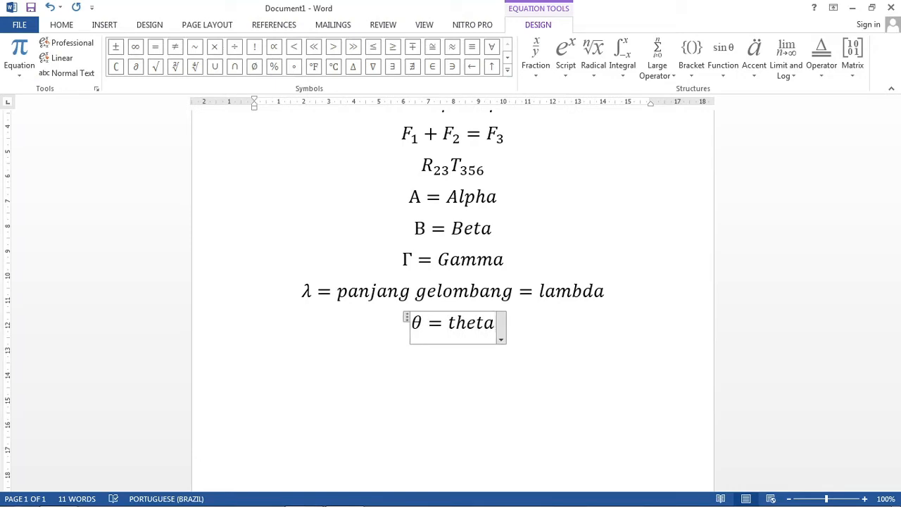
pyautogui.write(',\\Theta')
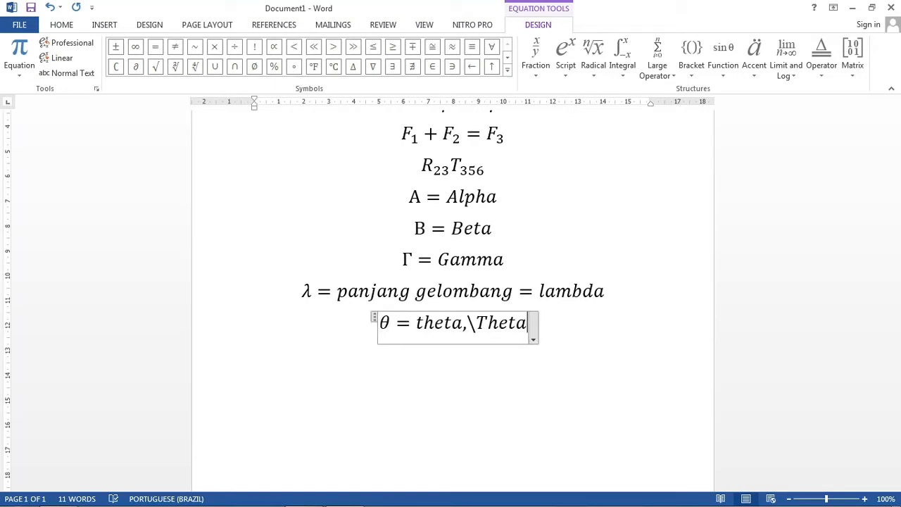
pyautogui.write(' =Theta')
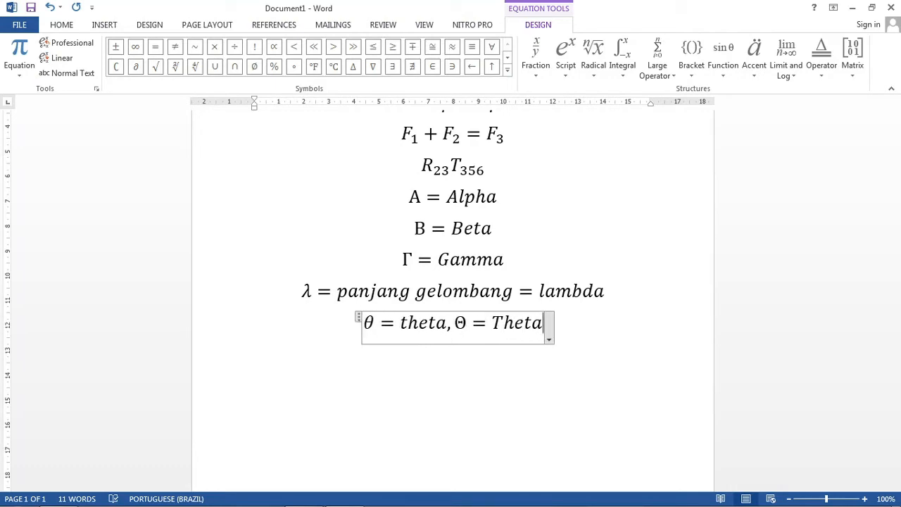
# Step: Insert an eleventh equation on a new line reading ω = omega, producing the lowercase Greek letter with the code \omega
pyautogui.press('Return')
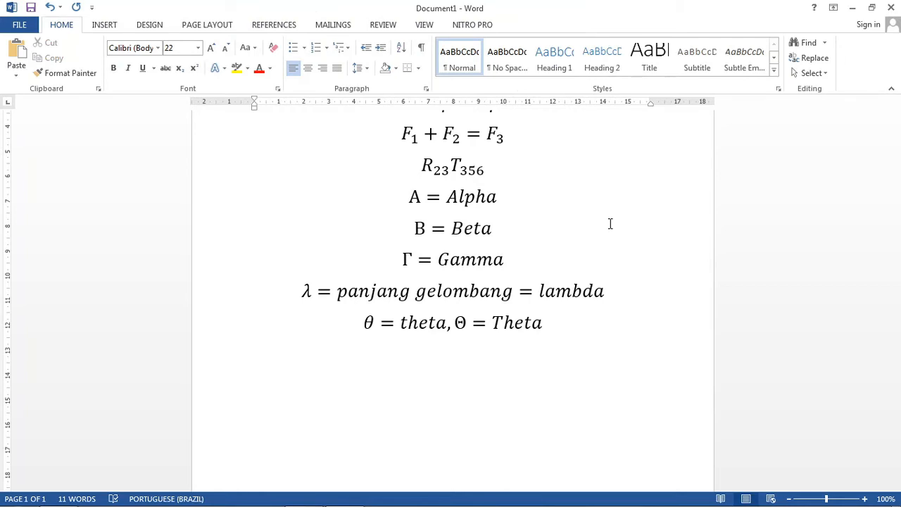
pyautogui.hotkey('alt', '=')
pyautogui.write('\\omega')
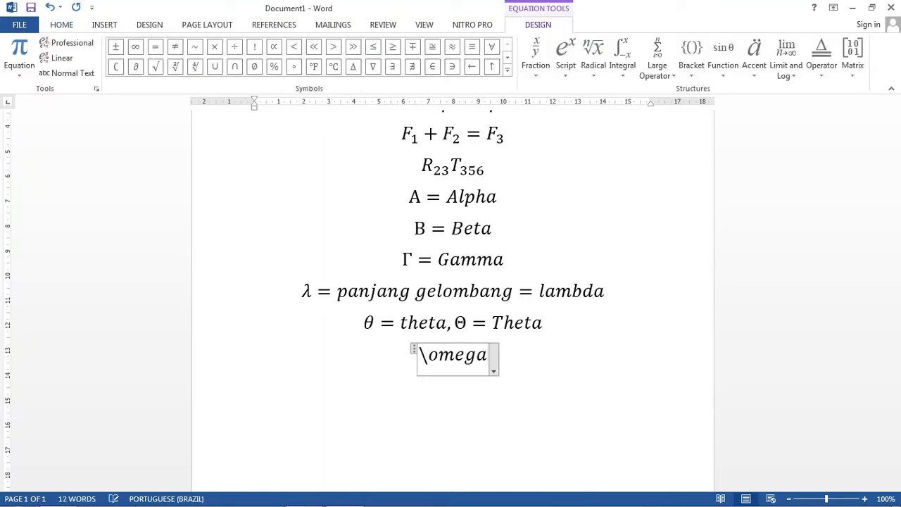
pyautogui.press('space')
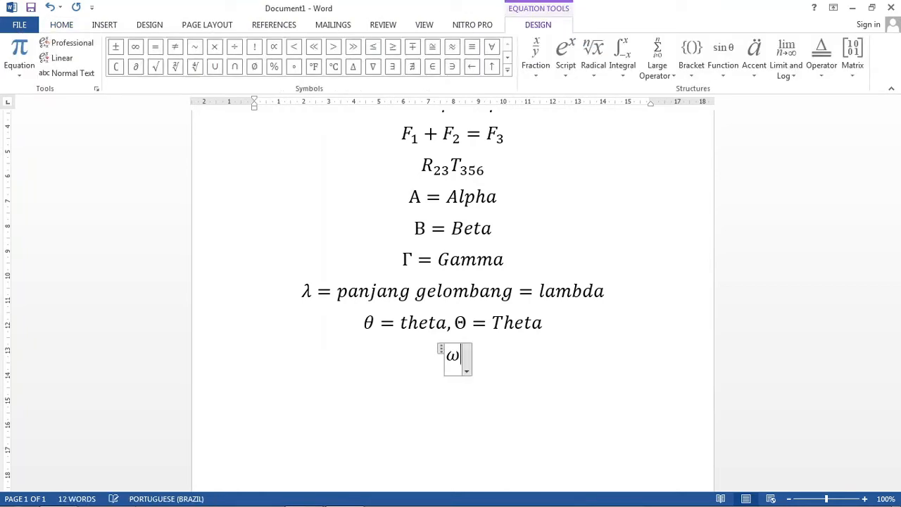
pyautogui.write('= omega')
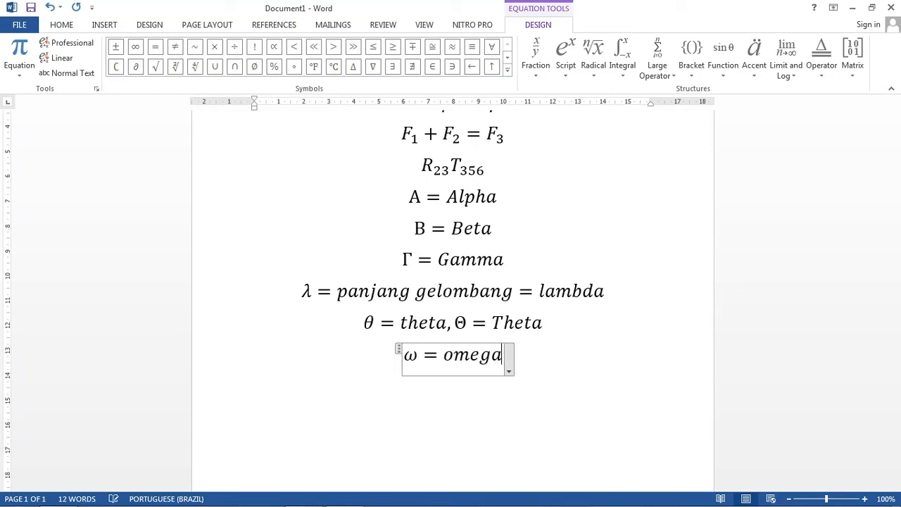
pyautogui.write(',')
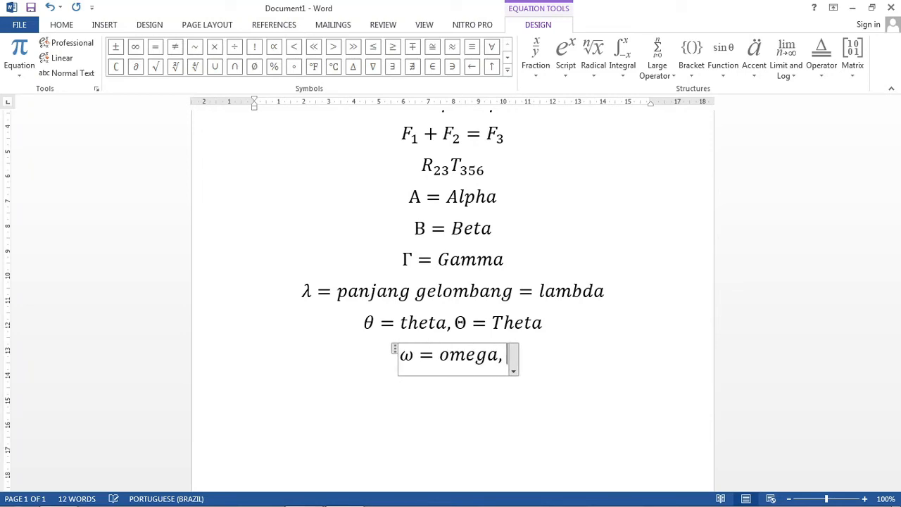
pyautogui.write('\\Omega')
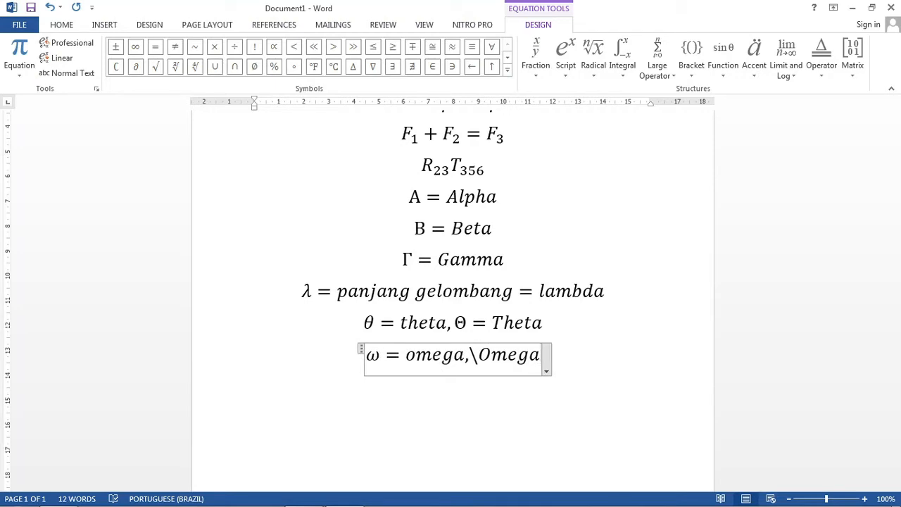
# Step: Append a comma and Ω = Omega to the eleventh equation, producing the capital Greek letter with the code \Omega
pyautogui.press('space')
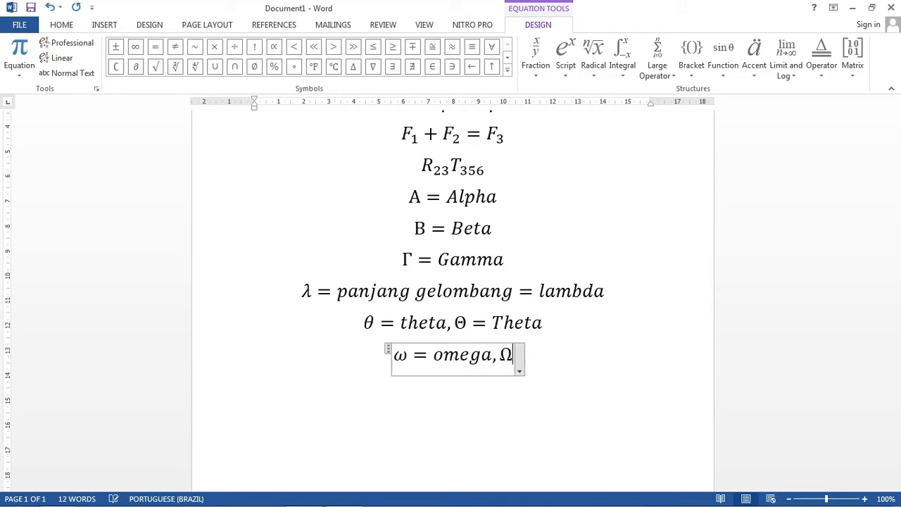
pyautogui.write('=Omega')
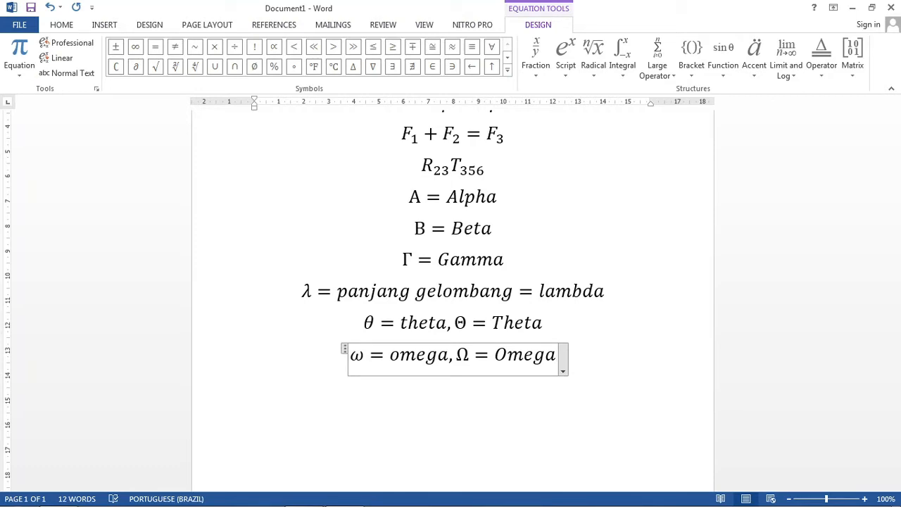
# Step: Insert a twelfth equation on a new line reading τ = tau, using the code \tau, and add a comma as plain text after it
pyautogui.press('Right')
pyautogui.press('Return')
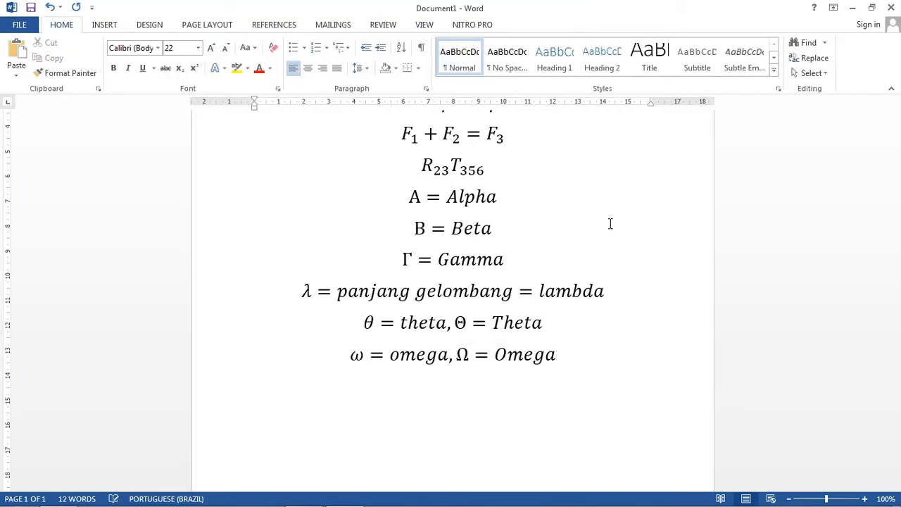
pyautogui.hotkey('alt', '=')
pyautogui.write('au')
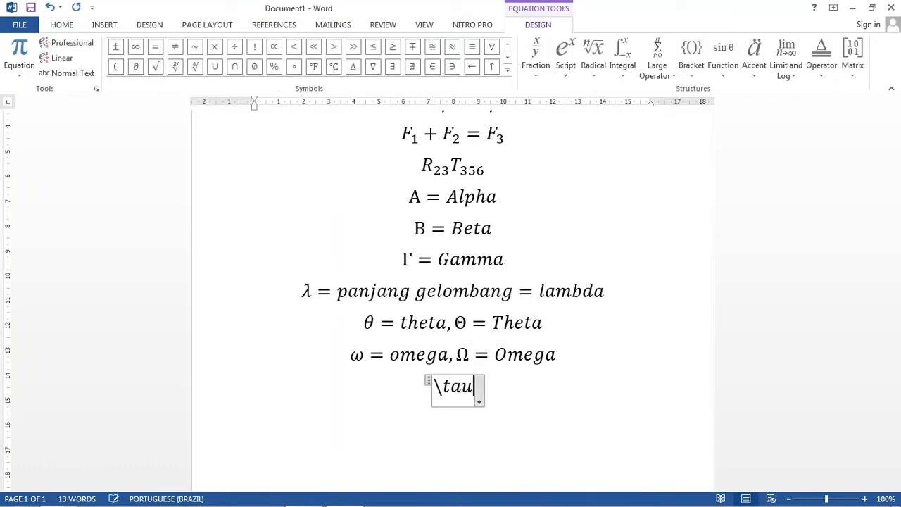
pyautogui.press('space')
pyautogui.write('= ')
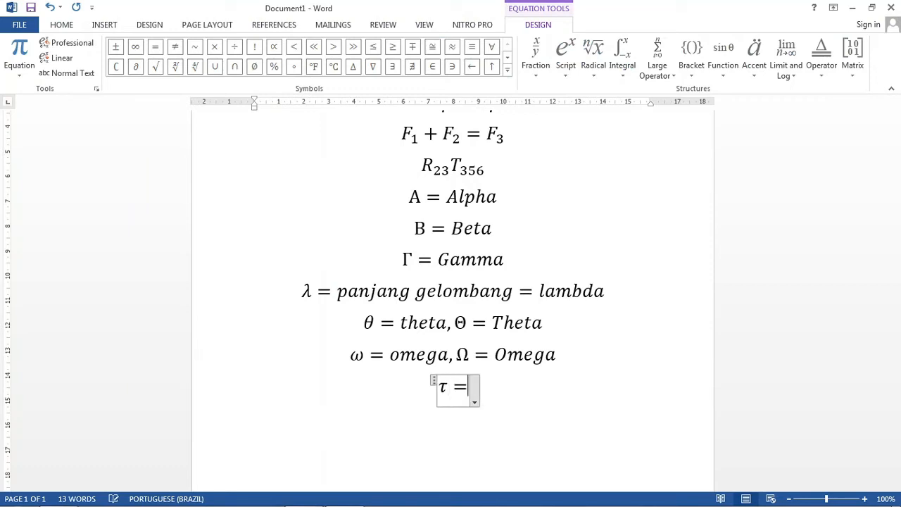
pyautogui.write('tau')
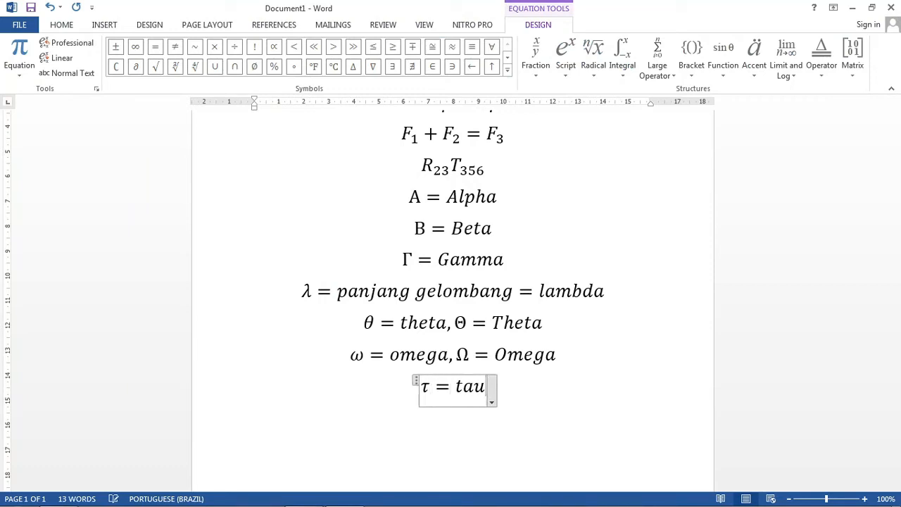
pyautogui.press('Right')
pyautogui.write(',')
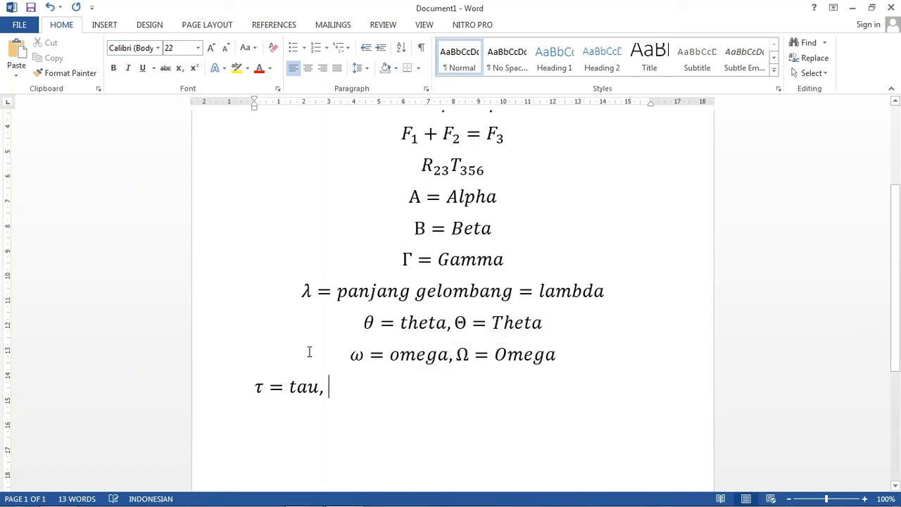
# Step: Insert a thirteenth equation on a new line containing the infinity symbol ∞, produced with the code \infty
pyautogui.press('Return')
pyautogui.hotkey('alt', '=')
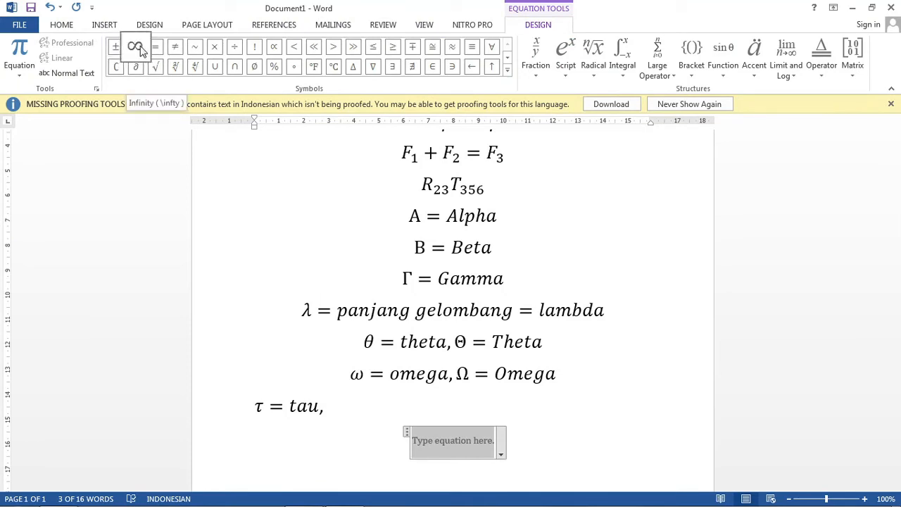
pyautogui.write('\\in')
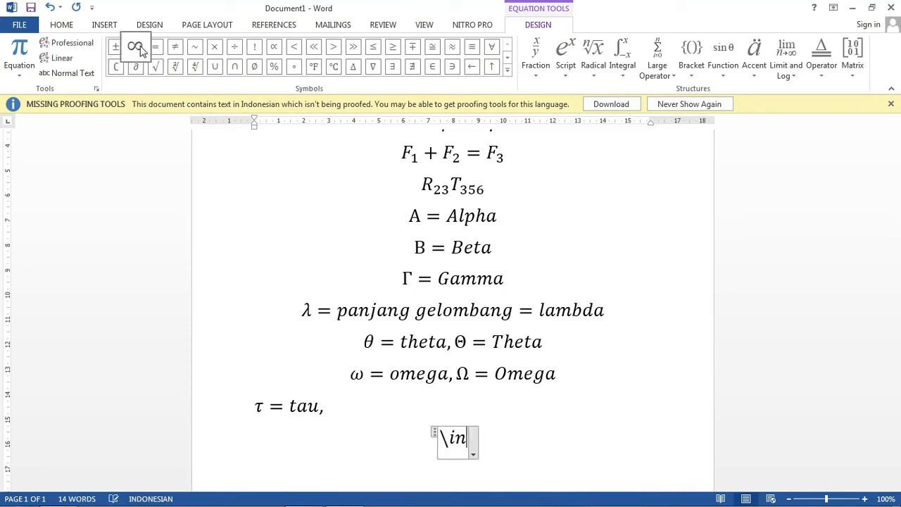
pyautogui.write('fty')
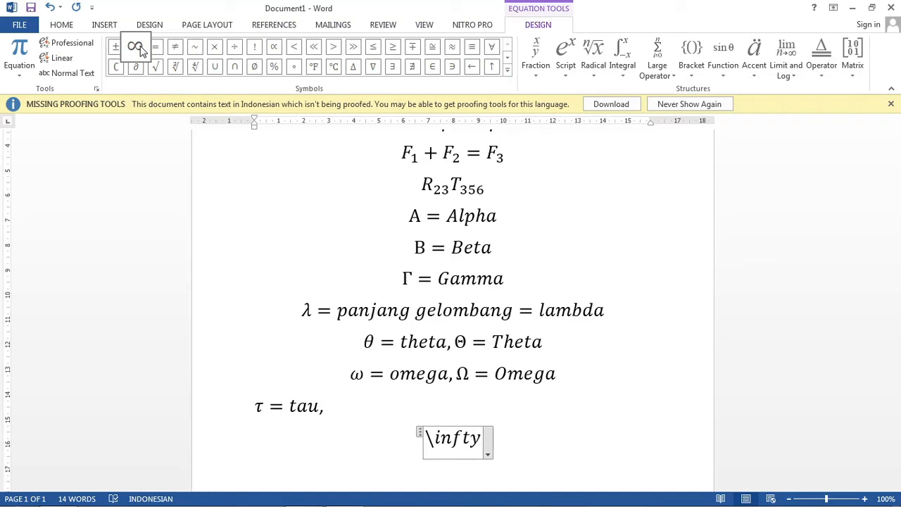
pyautogui.press('space')
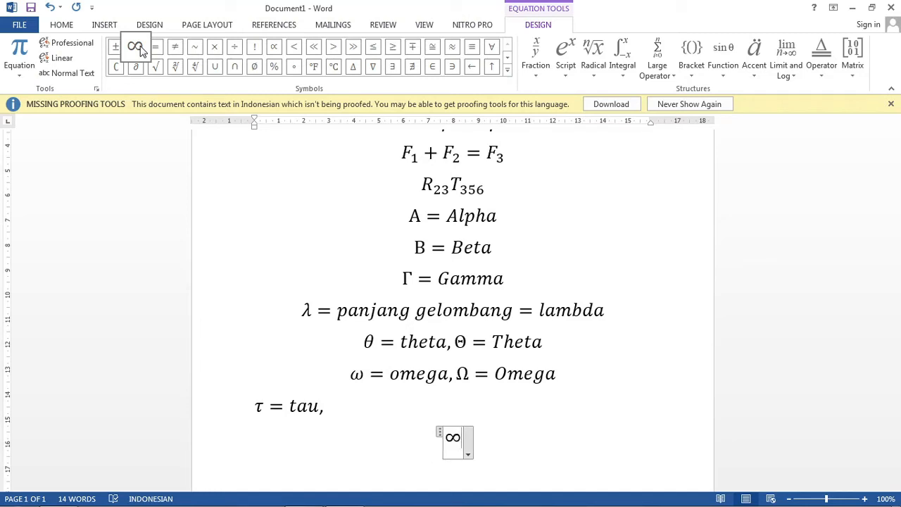
# Step: Insert a fourteenth equation on a new line starting with the lowercase Greek letter σ, produced with the code \sigma
pyautogui.press('Return')
pyautogui.hotkey('alt', '=')
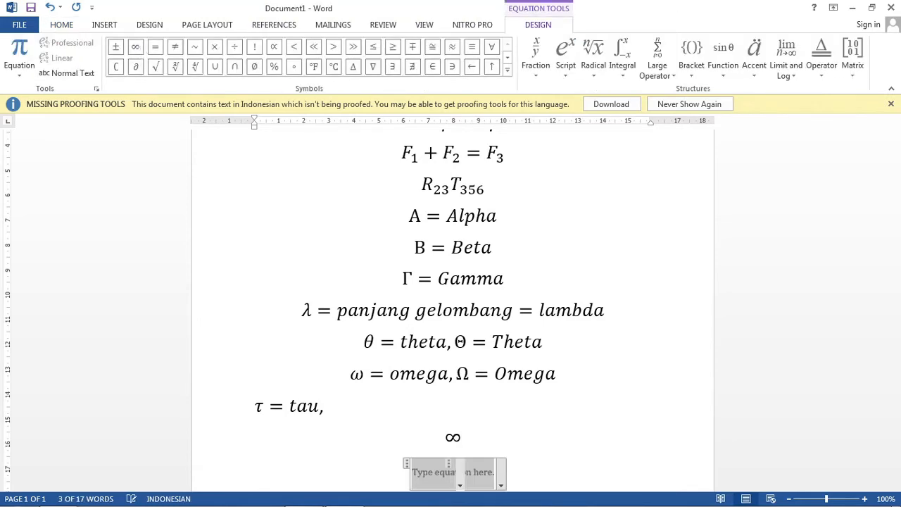
pyautogui.write('\\sigma')
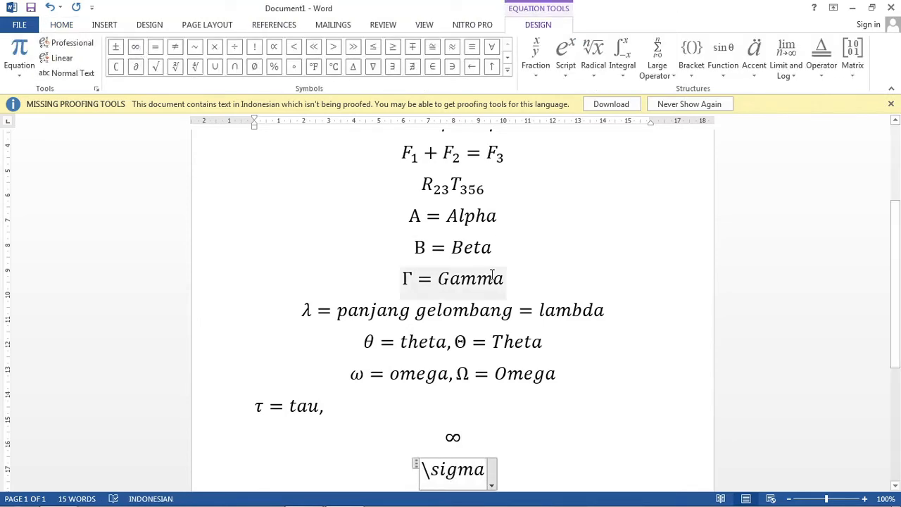
pyautogui.scroll(-4, 486, 264)
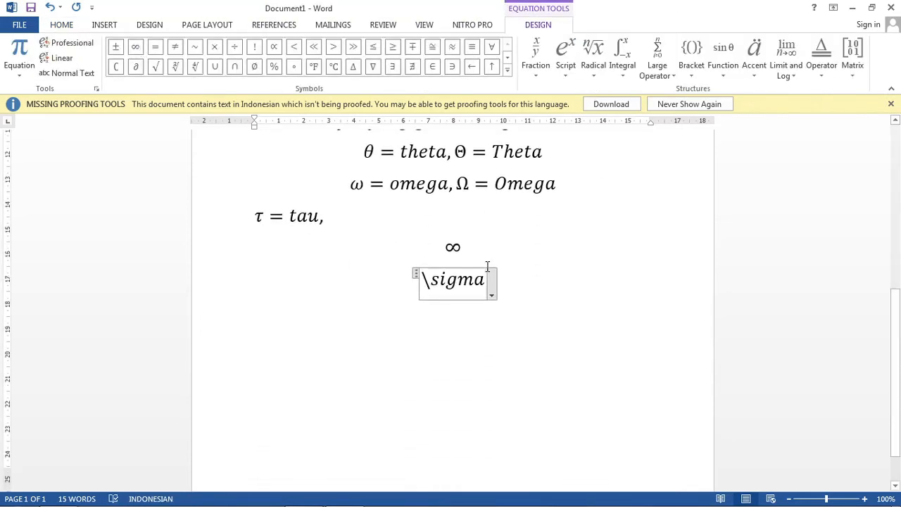
pyautogui.press('space')
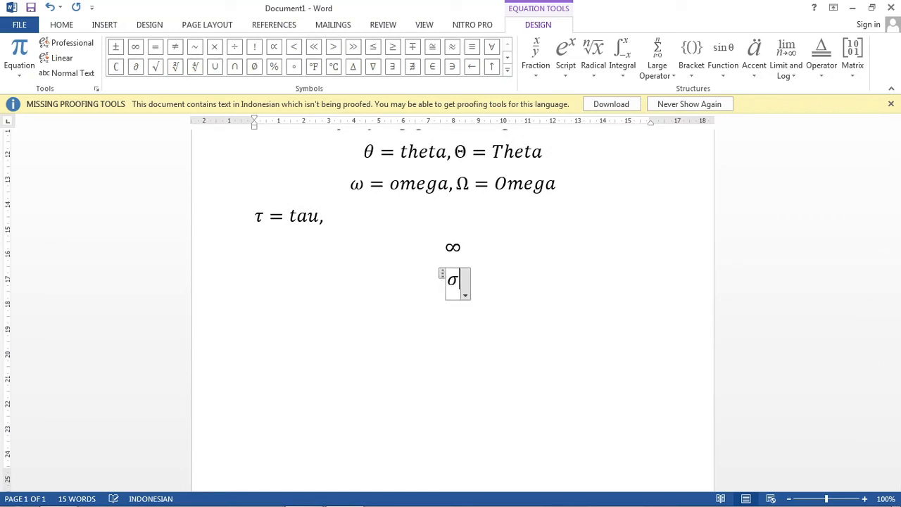
pyautogui.write(',')
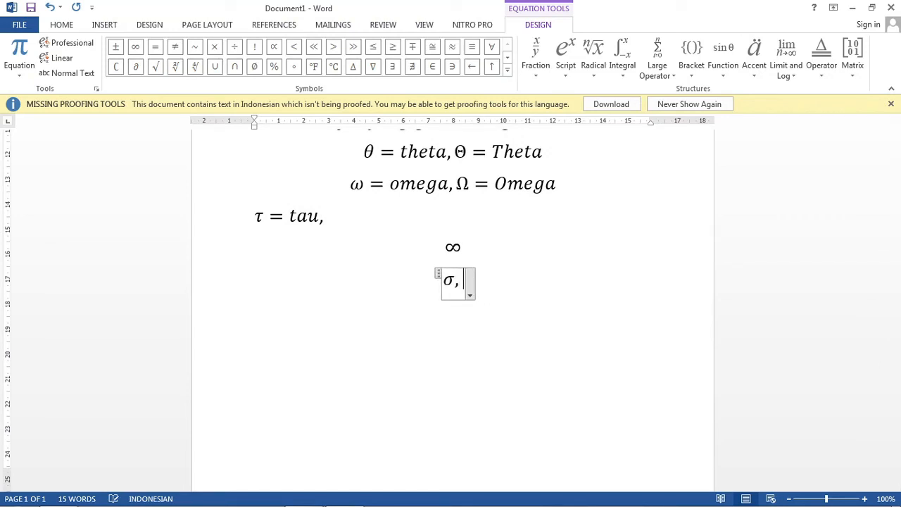
pyautogui.write('\\S')
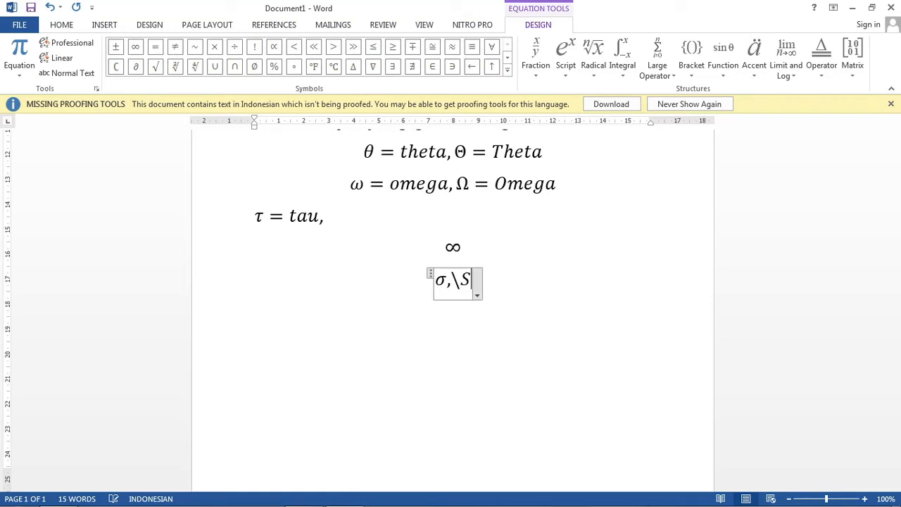
pyautogui.press('BackSpace')
pyautogui.press('BackSpace')
pyautogui.press('BackSpace')
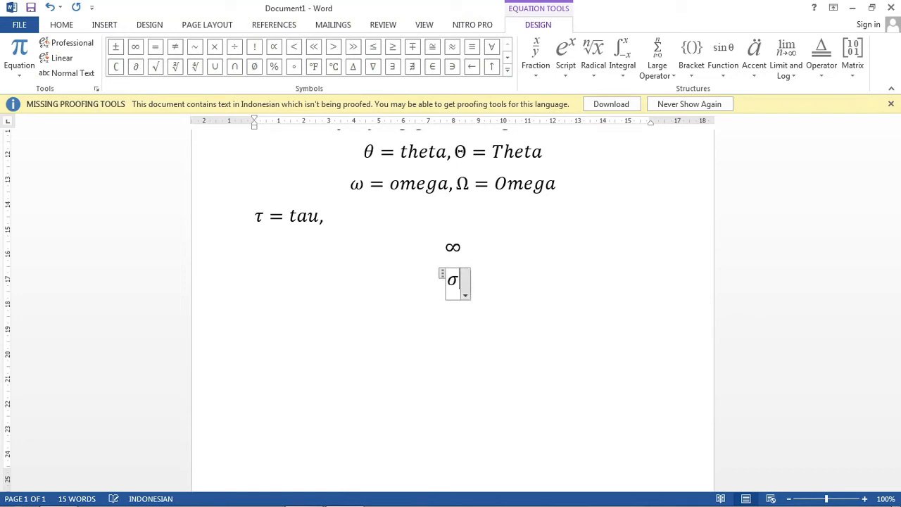
# Step: Extend the fourteenth equation to read σ = sigma, Σ = Sigma with a trailing comma, using the code \Sigma for the capital letter
pyautogui.write('= sigma')
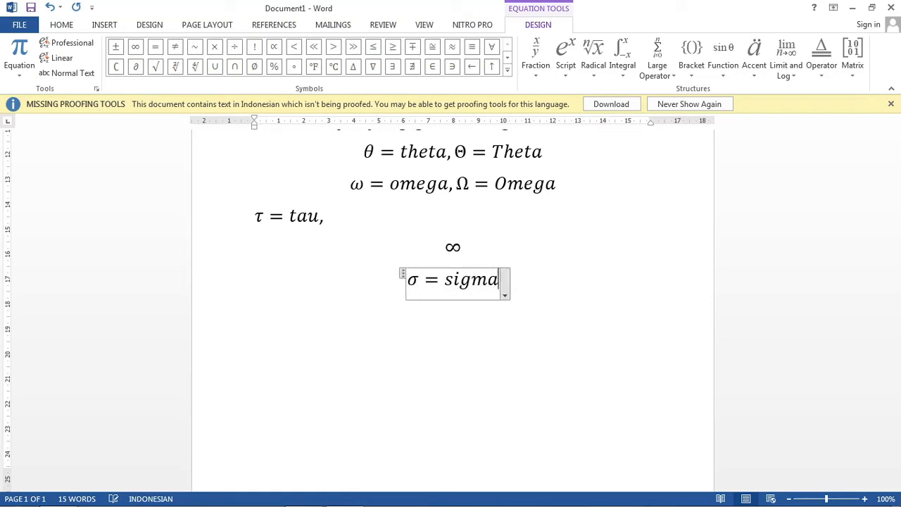
pyautogui.write(',\\S')
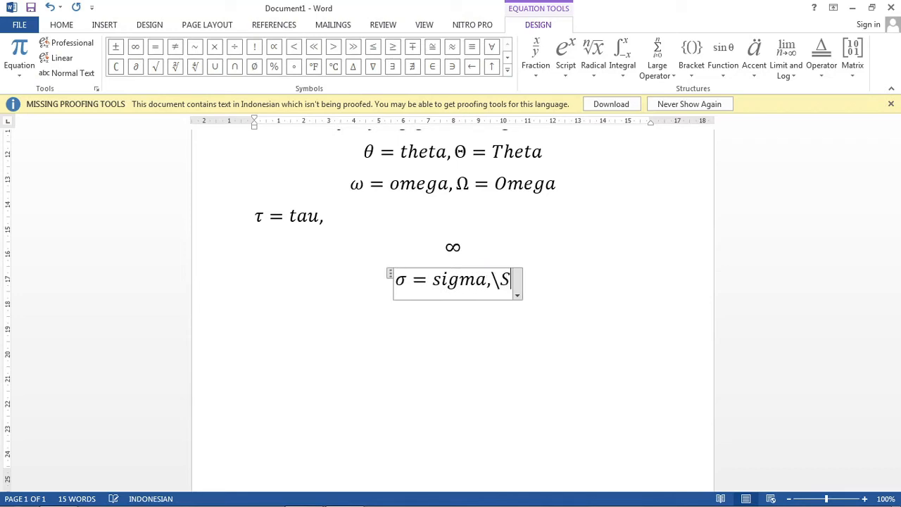
pyautogui.write('igma')
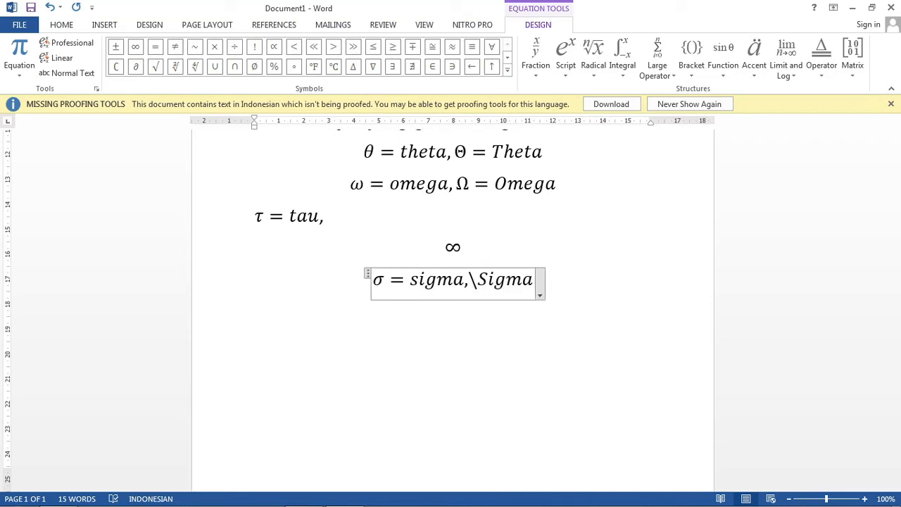
pyautogui.write(' =')
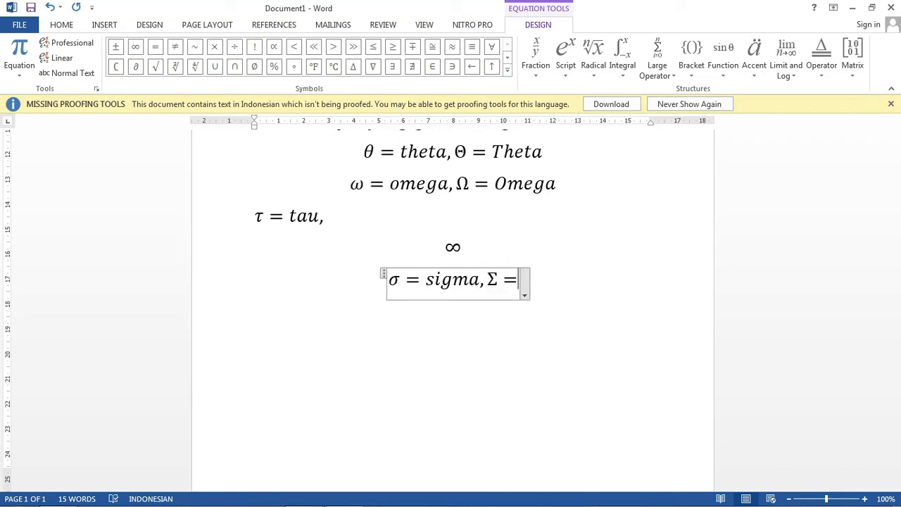
pyautogui.write('Sigma,')
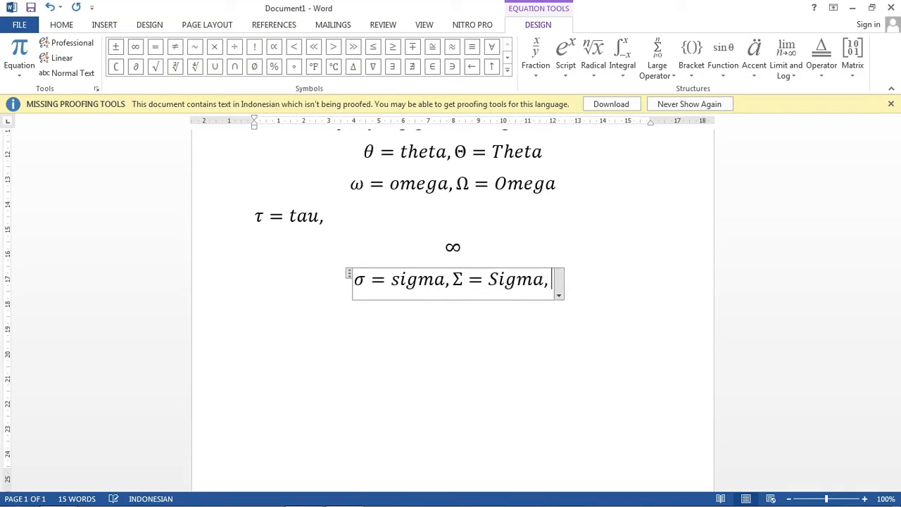
pyautogui.write('\\')
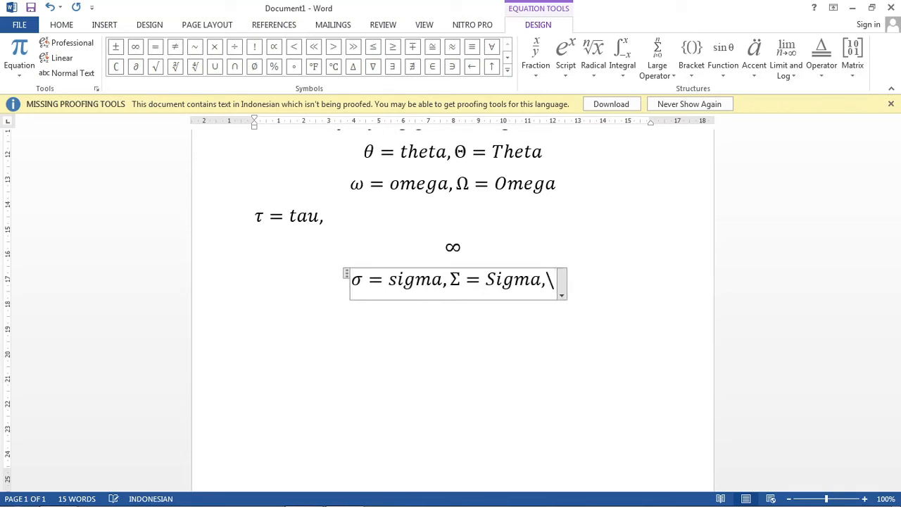
pyautogui.write('sum')
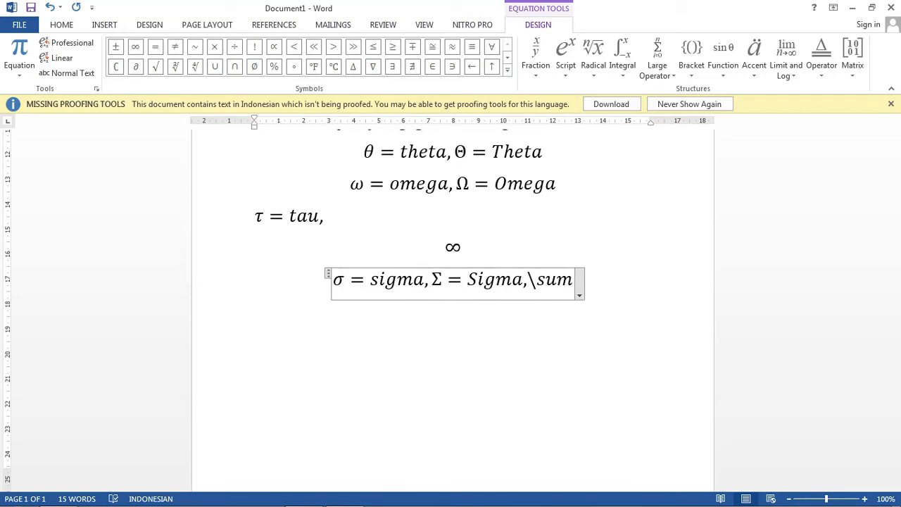
pyautogui.write(' =s')
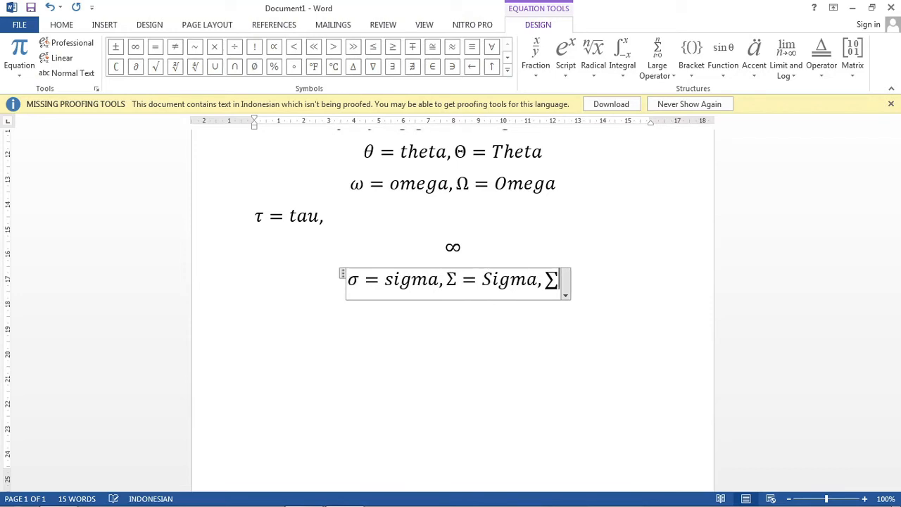
pyautogui.write('um')
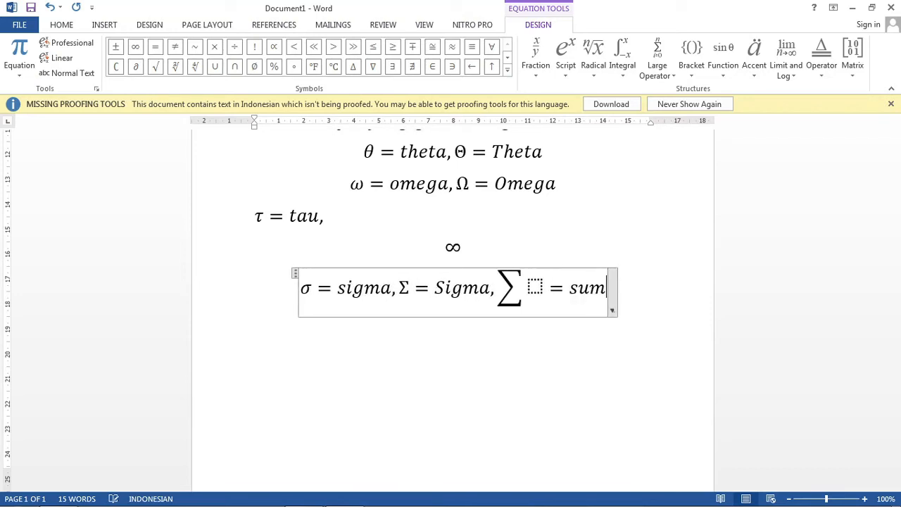
# Step: Select the empty placeholder beside the summation operator in the fourteenth equation
pyautogui.press('Left')
pyautogui.press('Left')
pyautogui.press('Left')
pyautogui.press('Left')
pyautogui.press('Left')
pyautogui.press('Left')
pyautogui.press('Right')
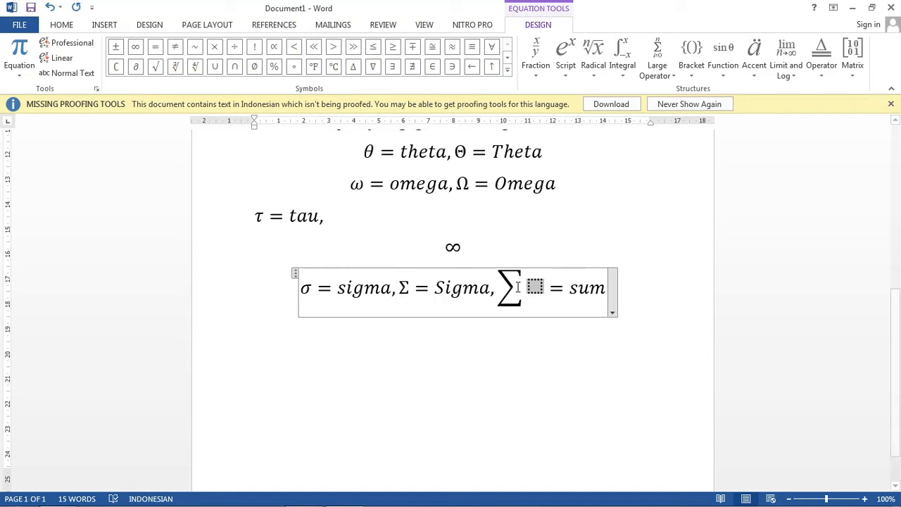
# Step: Insert a fifteenth equation on a new line reading ± = pm, producing the plus-minus sign with the code \pm
pyautogui.click(649, 302)
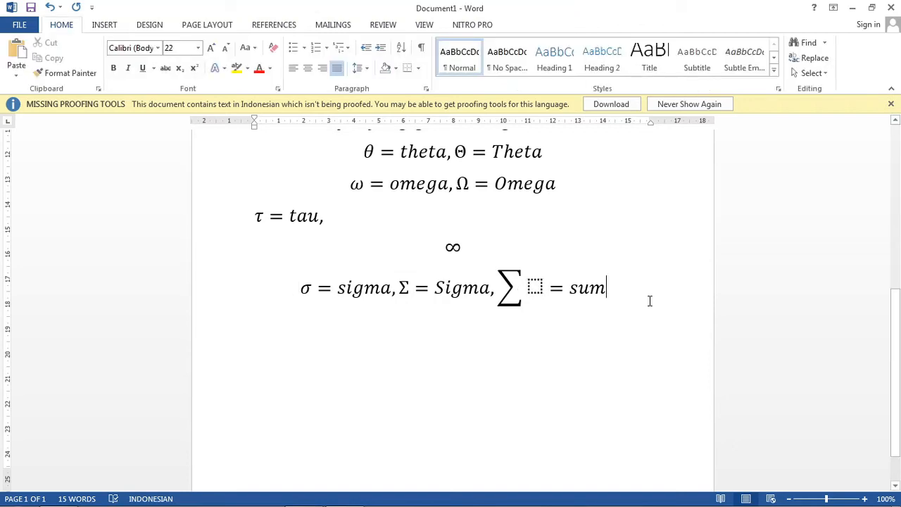
pyautogui.press('Return')
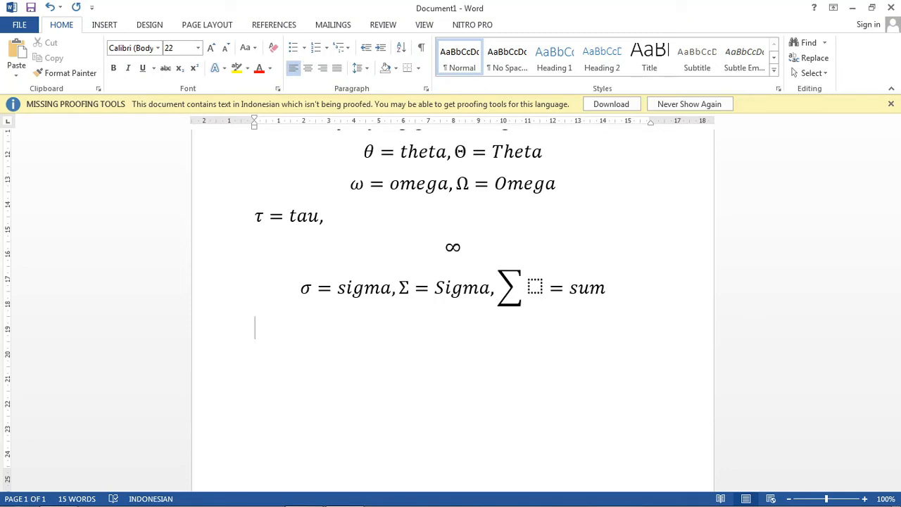
pyautogui.scroll(1, 577, 267)
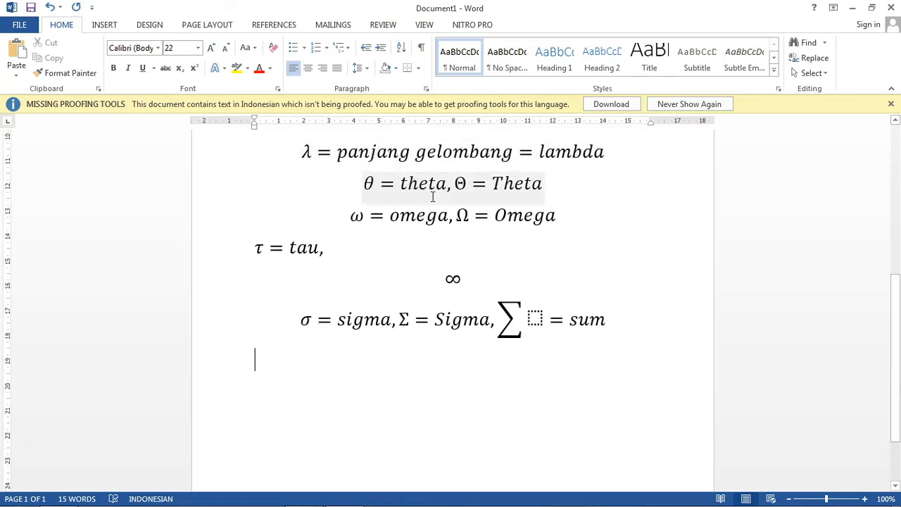
pyautogui.click(117, 28)
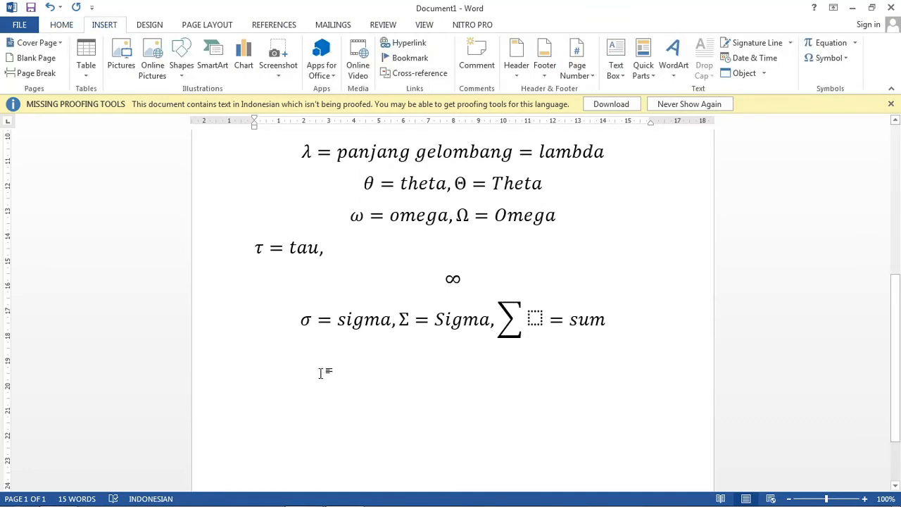
pyautogui.click(809, 42)
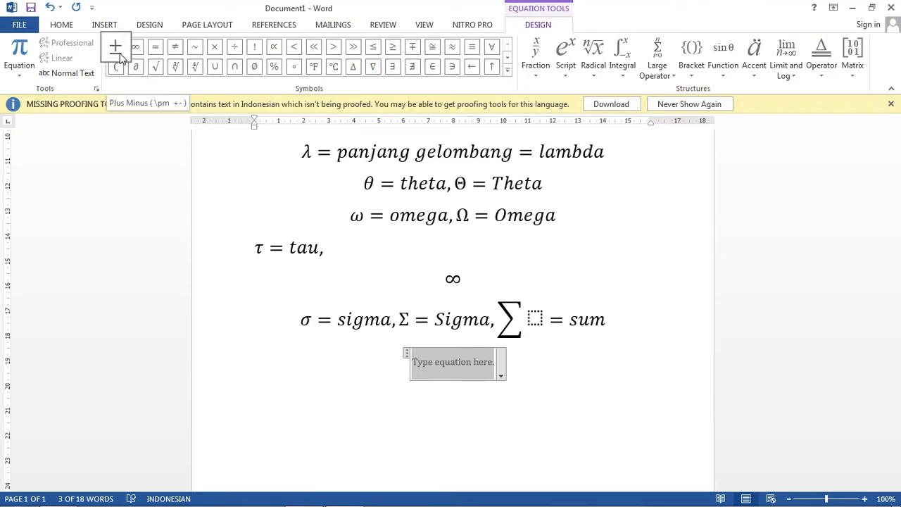
pyautogui.write('\\')
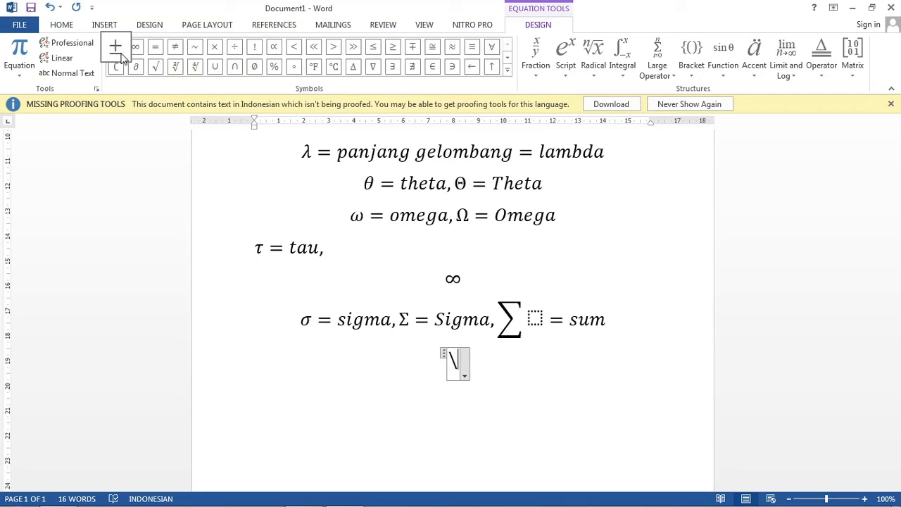
pyautogui.write('pm =pm')
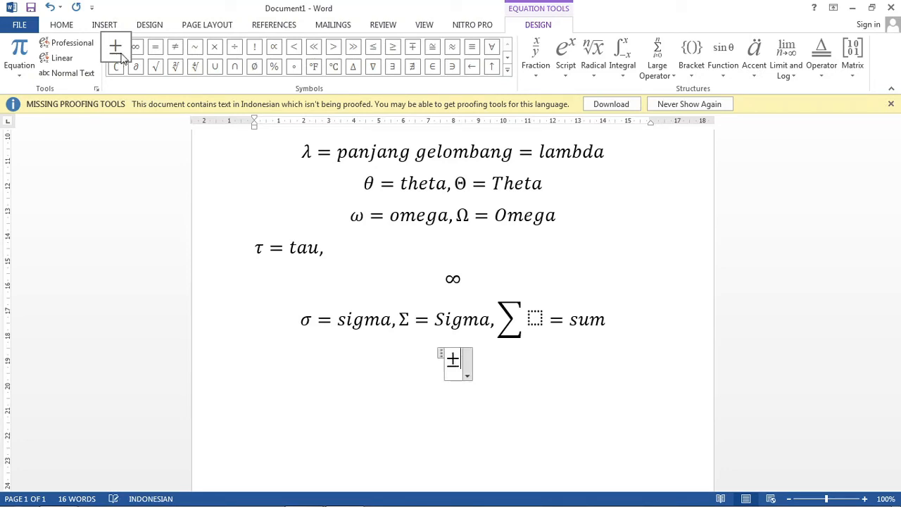
pyautogui.write(', ')
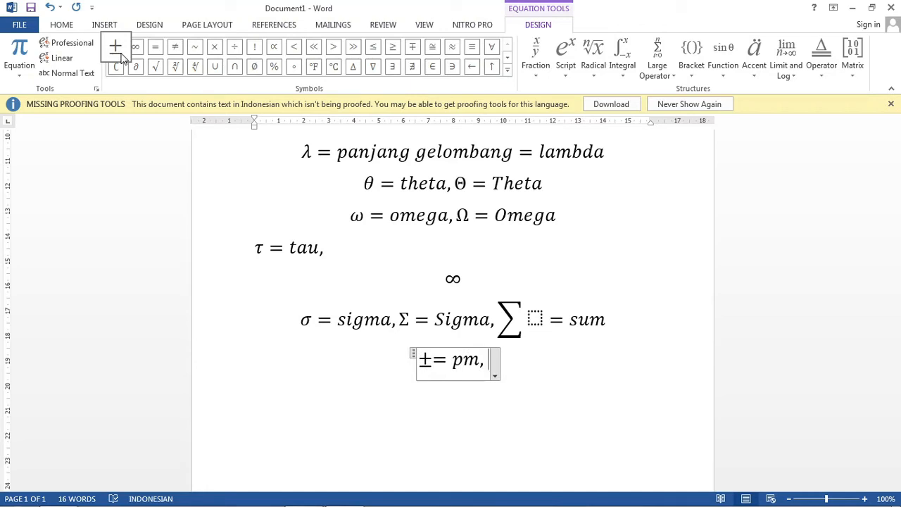
pyautogui.write('\\mp')
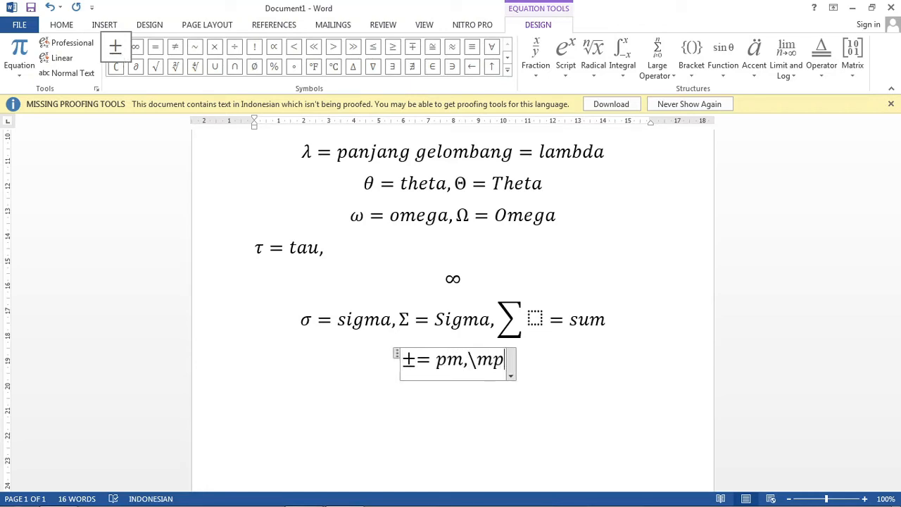
pyautogui.write(' =mp')
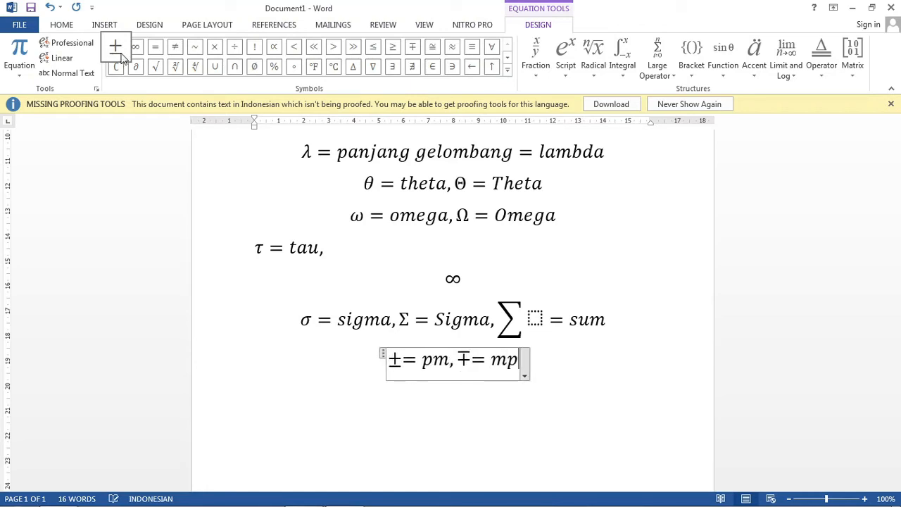
# Step: Insert a sixteenth equation on a new line reading ∂ = partial, using the code \partial, and start an empty line below it
pyautogui.press('Return')
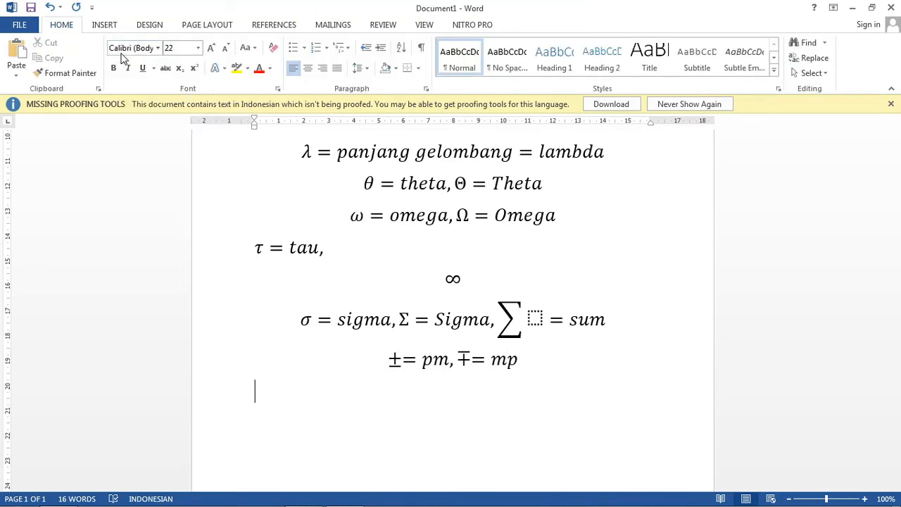
pyautogui.hotkey('alt', '=')
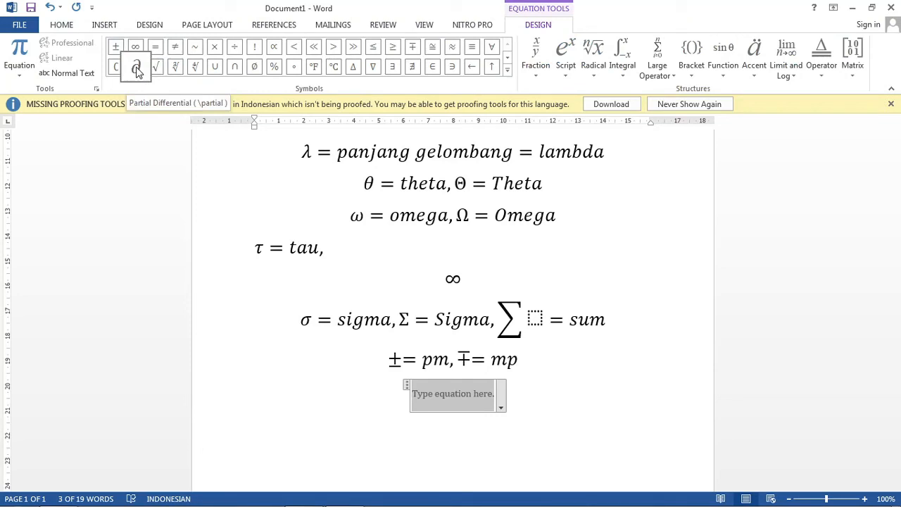
pyautogui.write('\\')
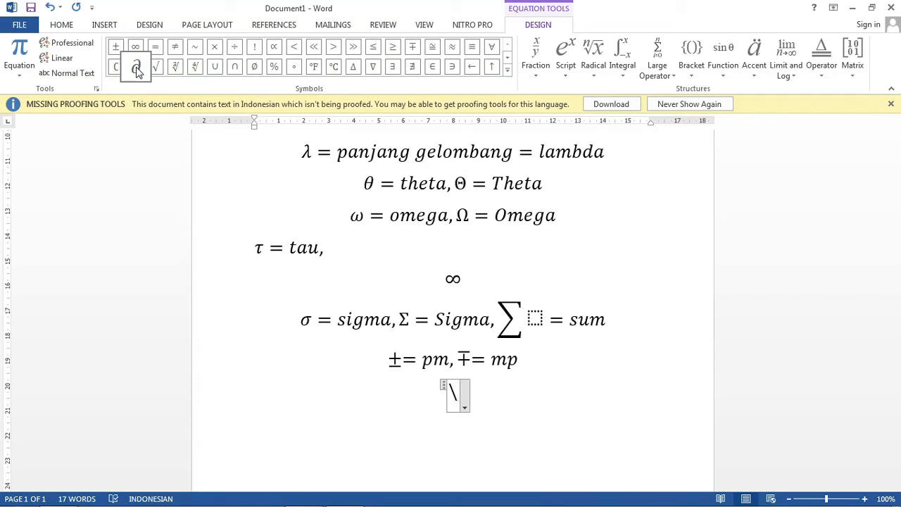
pyautogui.write('parti')
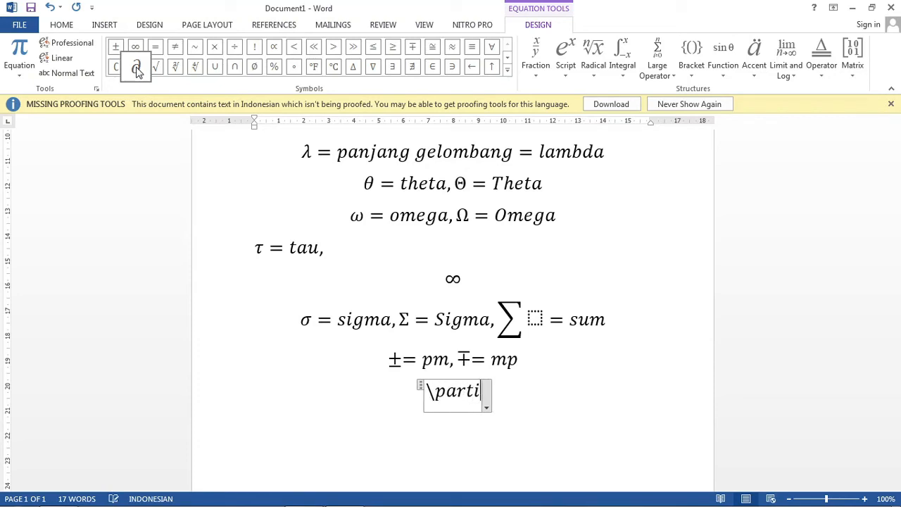
pyautogui.write('al =')
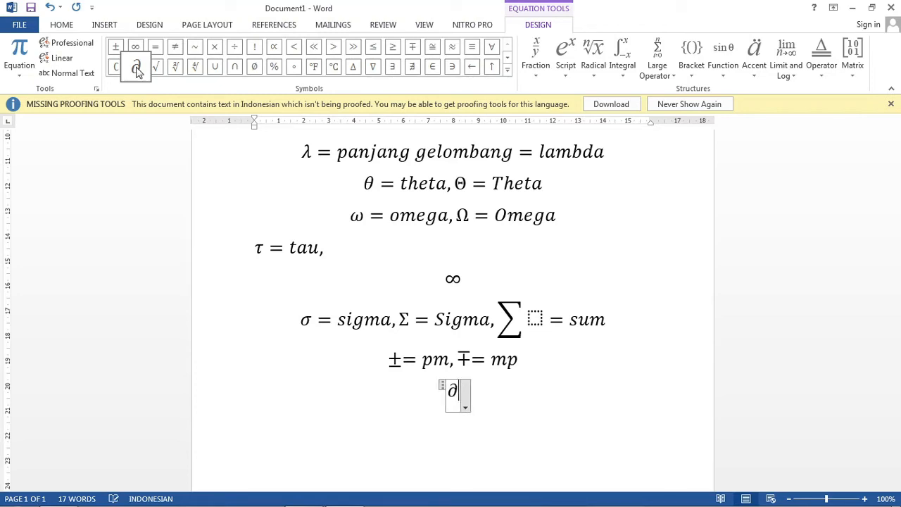
pyautogui.write(' partial')
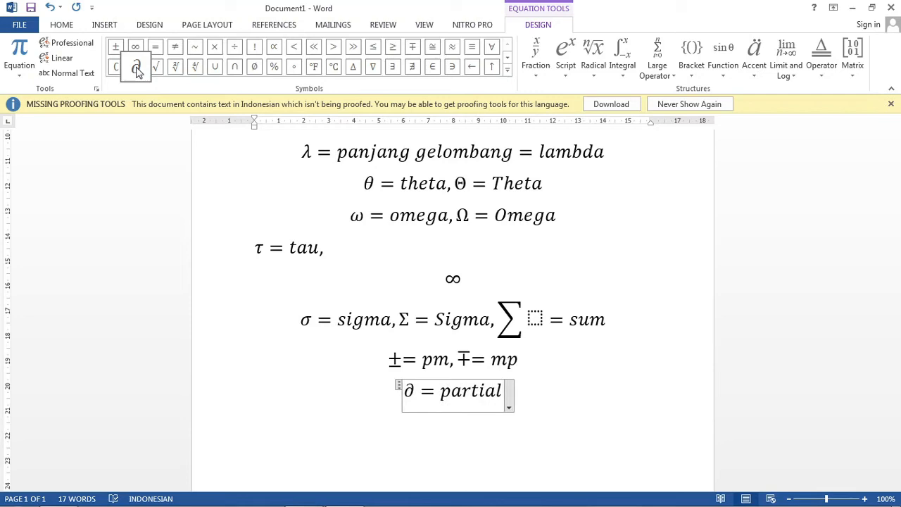
pyautogui.press('Right')
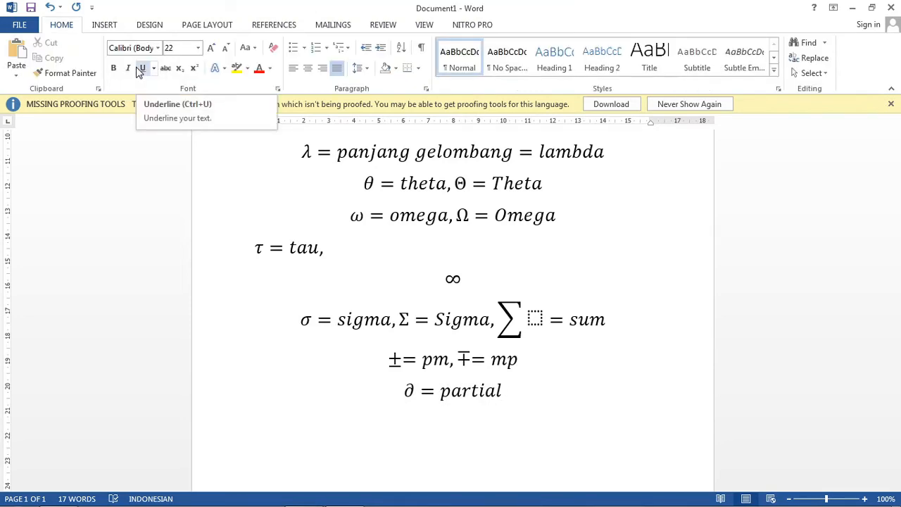
pyautogui.press('Return')
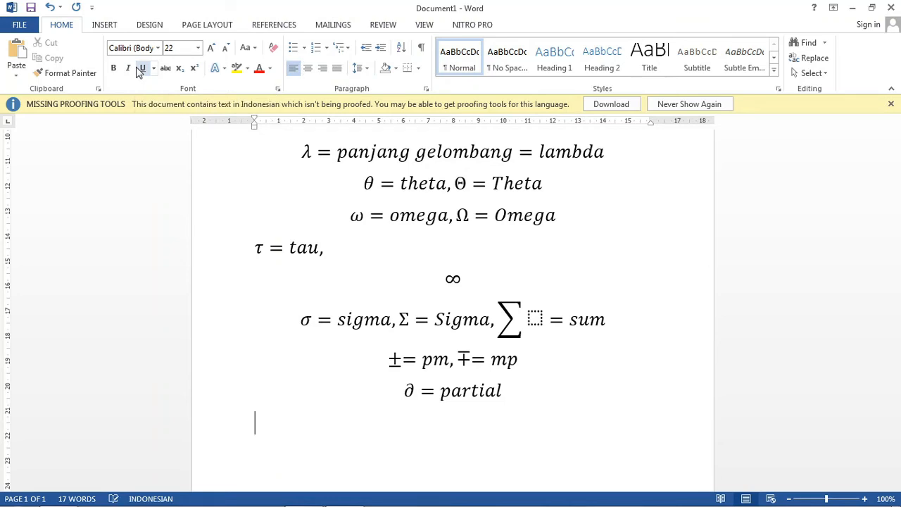
# Step: Insert a seventeenth equation on the empty line containing the fraction 23 over 56, using the linear form 23/56
pyautogui.hotkey('alt', '=')
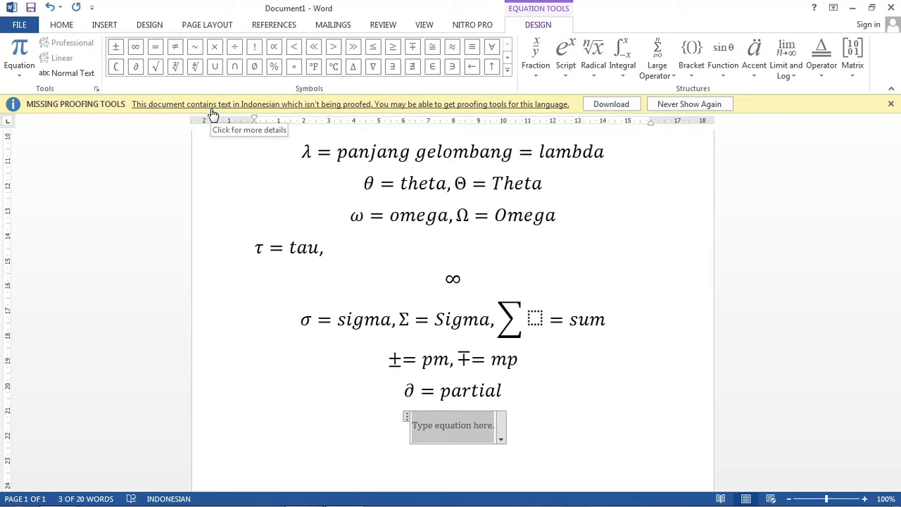
pyautogui.write('23')
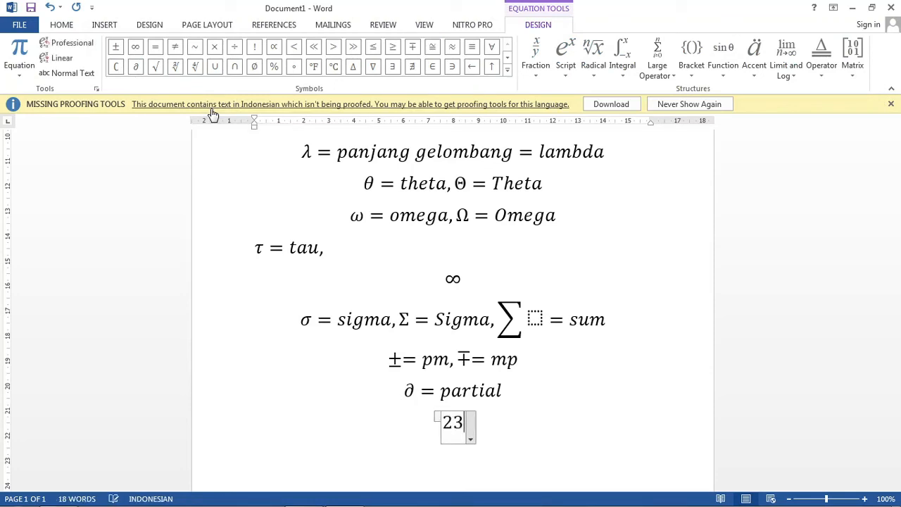
pyautogui.write('/')
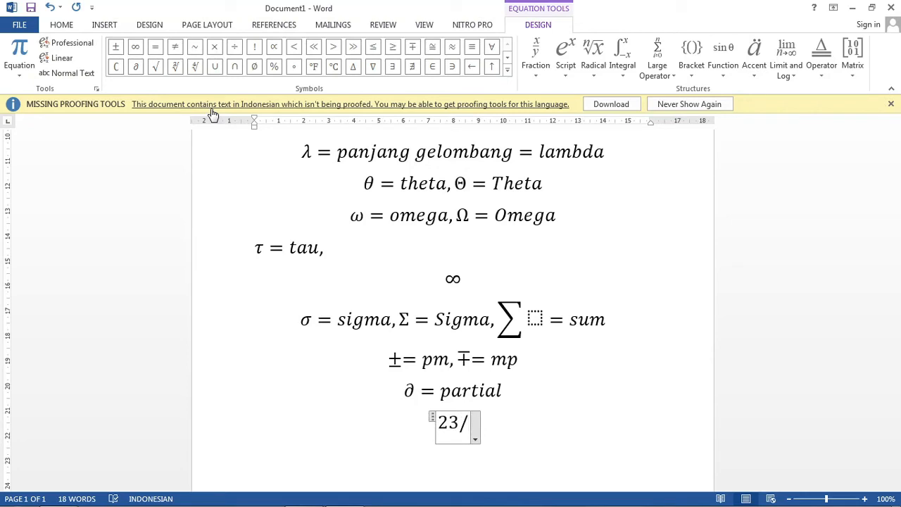
pyautogui.write('56')
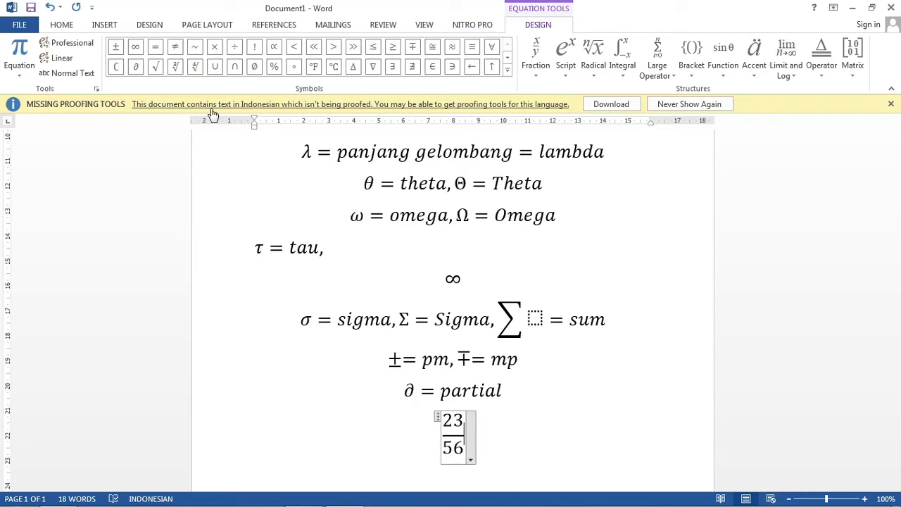
pyautogui.press('Right')
pyautogui.press('Left')
# Step: Append a comma and the fraction 345 over 23 to the seventeenth equation, and start a new line below it
pyautogui.write(',')
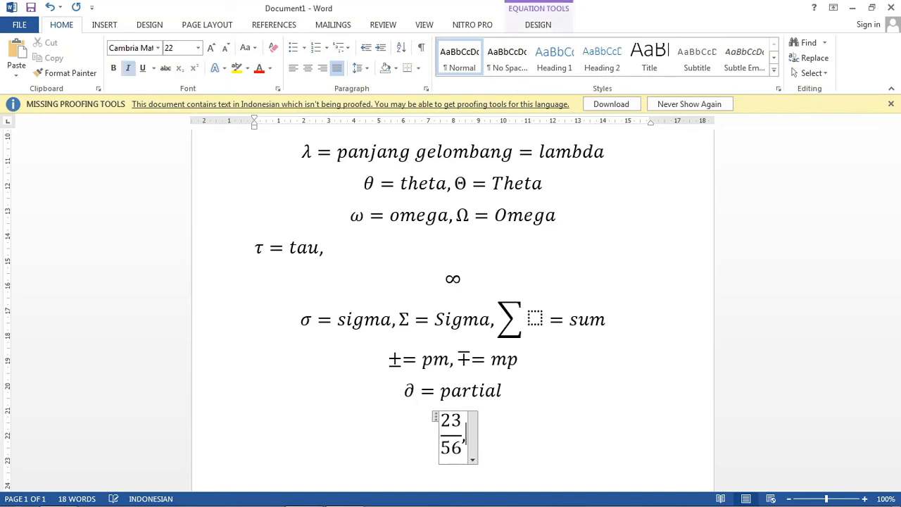
pyautogui.write('345')
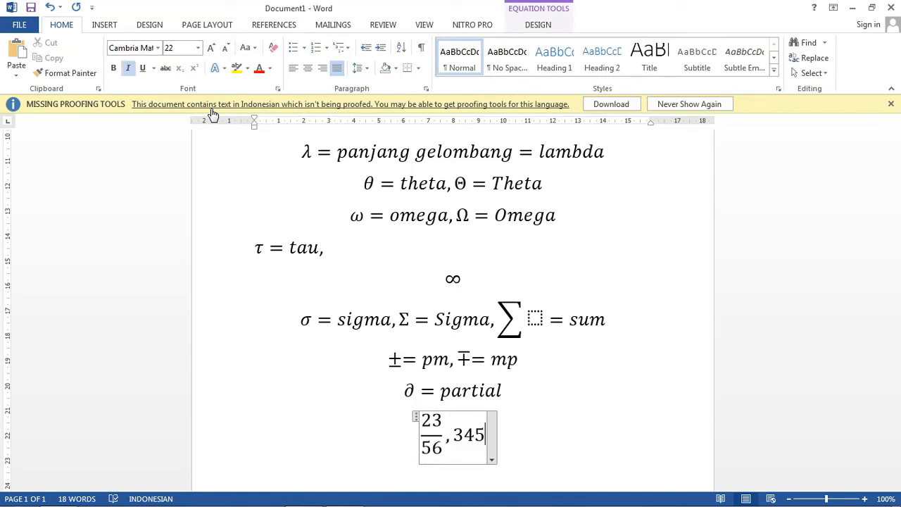
pyautogui.write('/23')
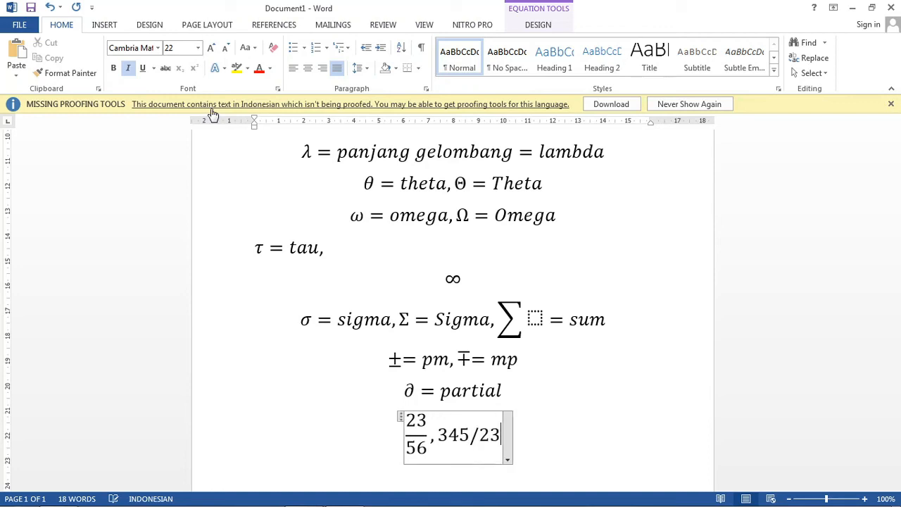
pyautogui.press('Return')
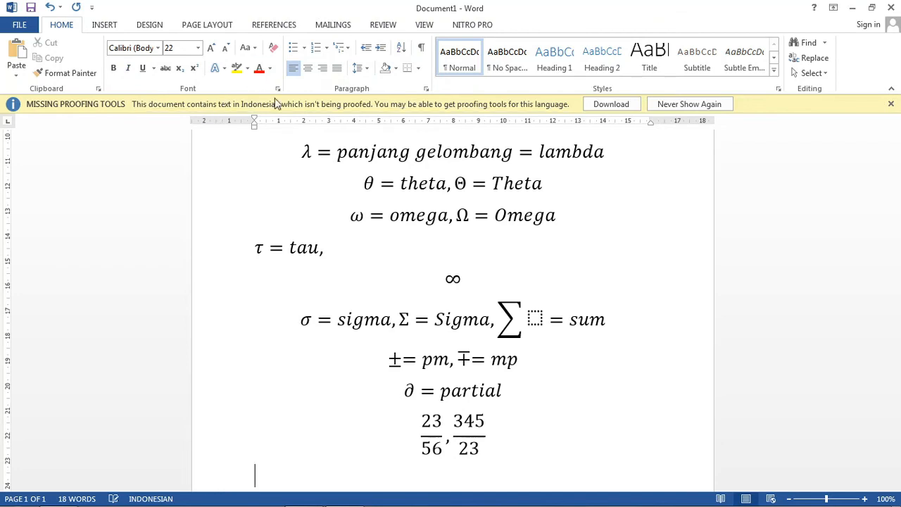
# Step: Insert an eighteenth equation with the square root of 873 using the code \sqrt, and place the cursor after it
pyautogui.scroll(-3, 458, 320)
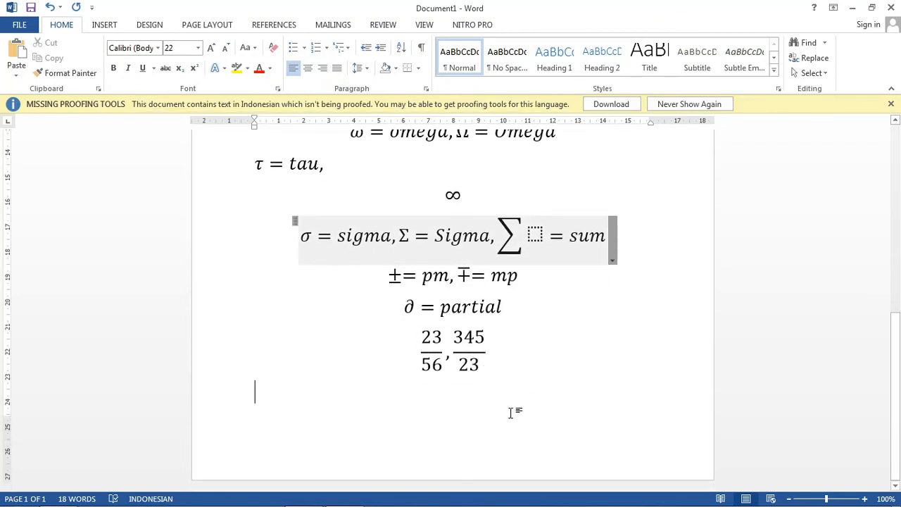
pyautogui.hotkey('alt', '=')
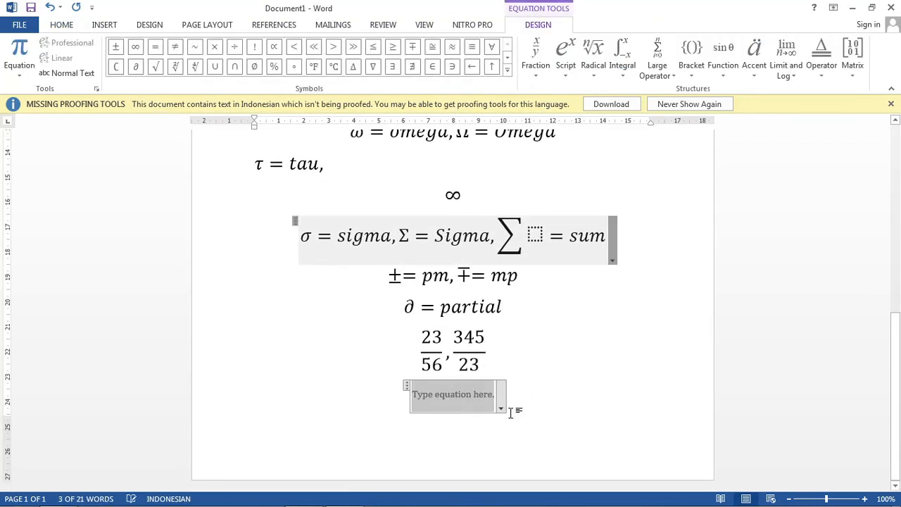
pyautogui.write('\\sqrt')
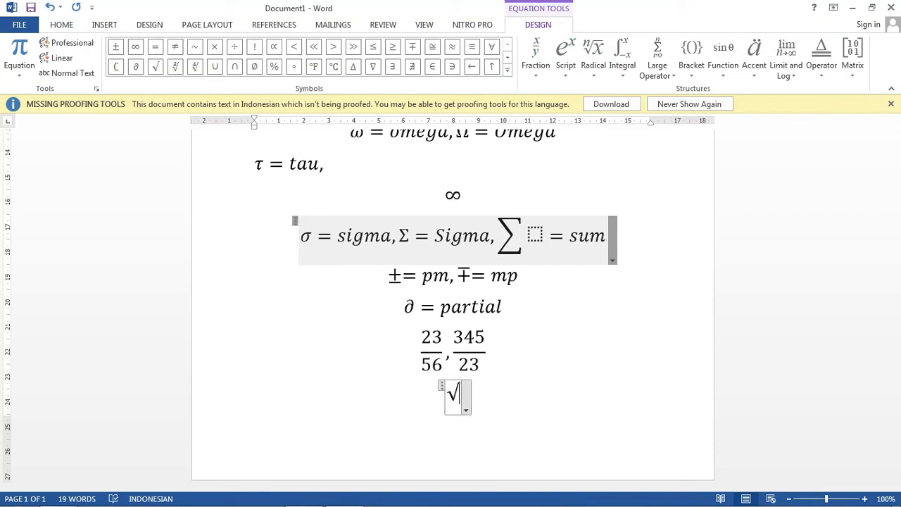
pyautogui.write(' 87')
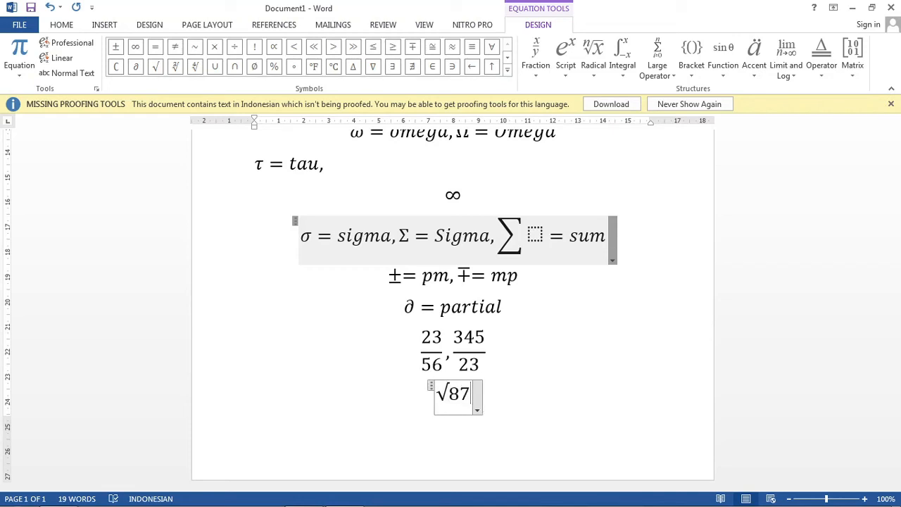
pyautogui.write('3')
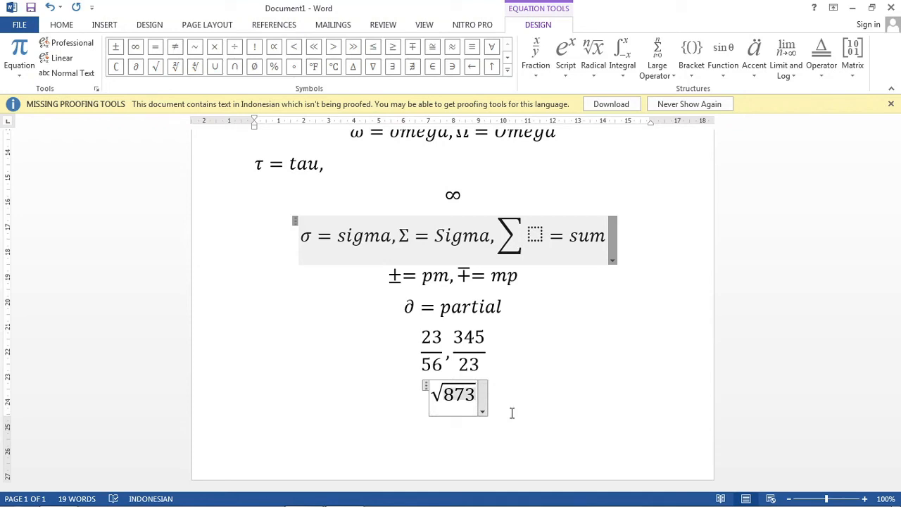
pyautogui.press('Left')
pyautogui.press('Left')
pyautogui.press('Left')
pyautogui.press('Left')
pyautogui.press('Right')
pyautogui.press('Right')
pyautogui.press('Right')
pyautogui.press('Right')
pyautogui.press('Right')
pyautogui.press('Right')
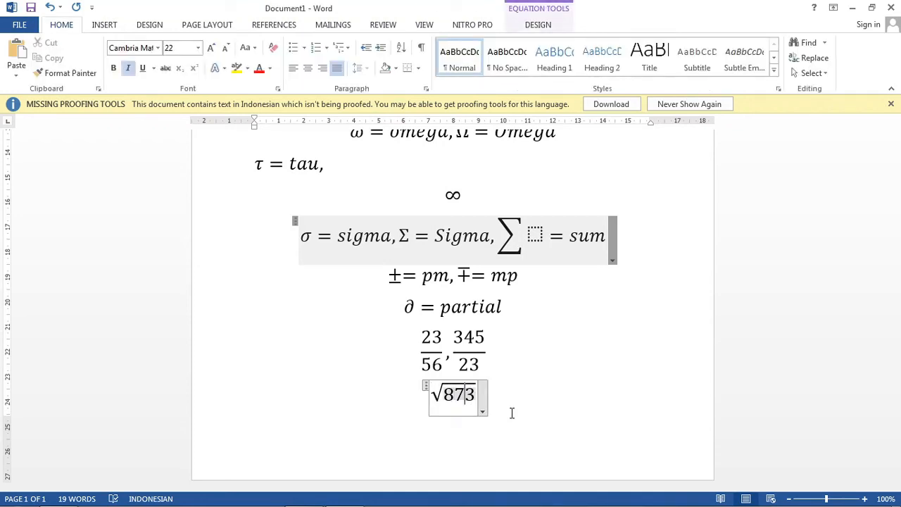
pyautogui.press('Right')
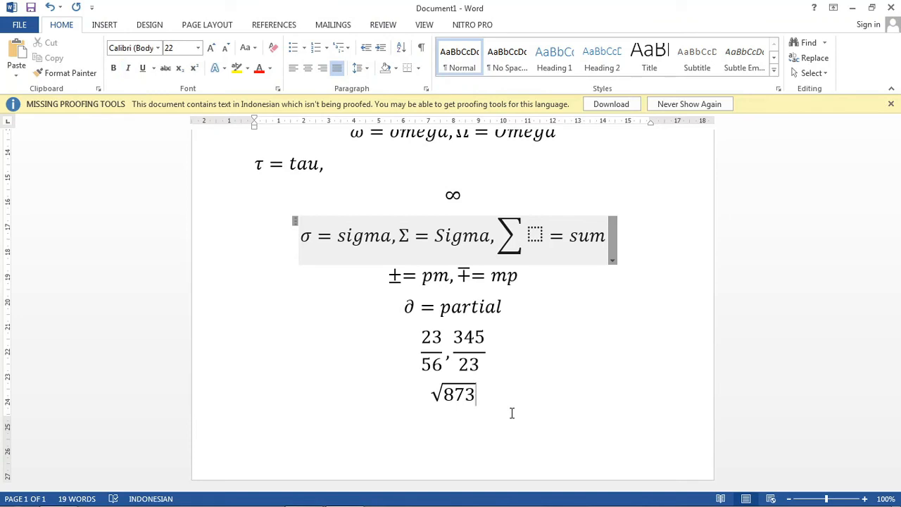
# Step: Review the written equations from the end of the document back up to the first one
pyautogui.press('Up')
pyautogui.press('Up')
pyautogui.press('Up')
pyautogui.press('Up')
pyautogui.press('Up')
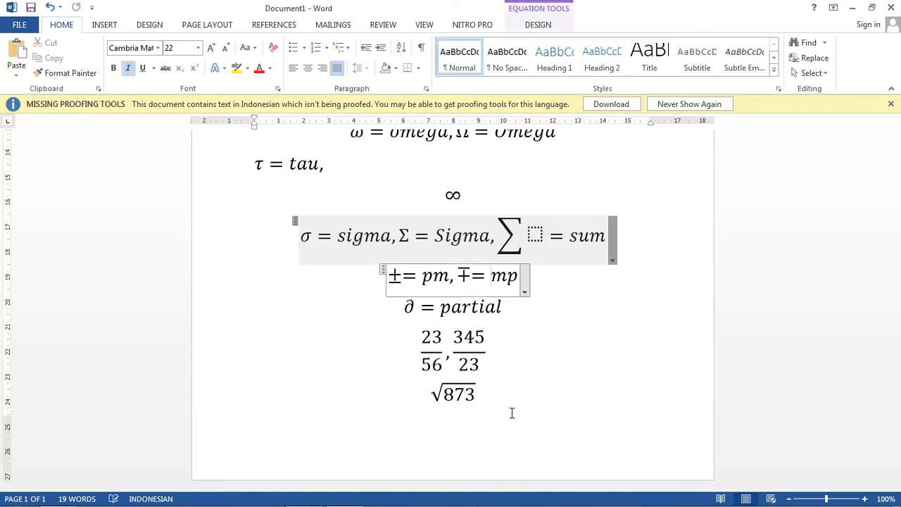
pyautogui.click(487, 402)
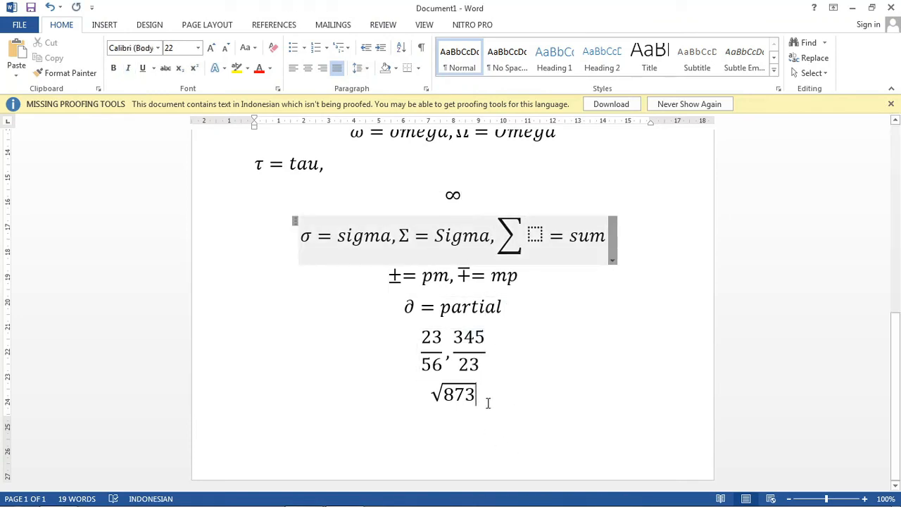
pyautogui.scroll(3, 488, 403)
pyautogui.scroll(-3, 487, 401)
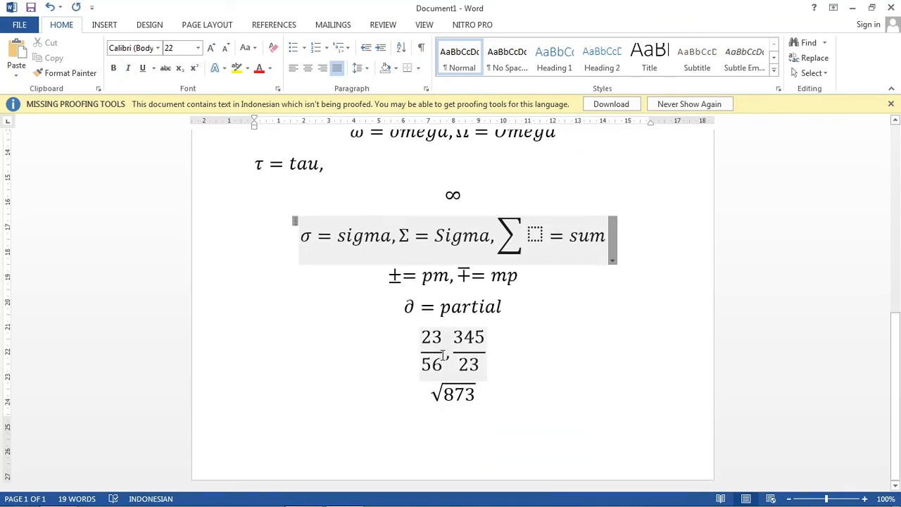
pyautogui.scroll(7, 501, 356)
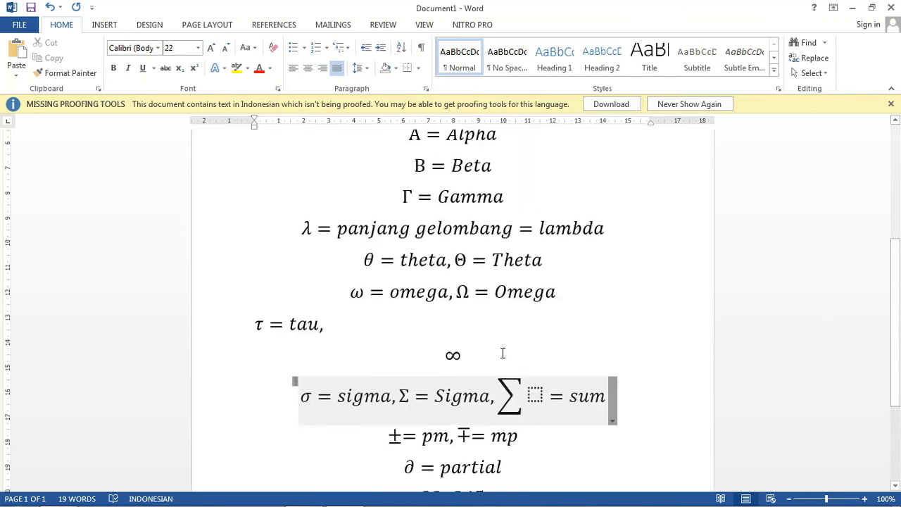
pyautogui.scroll(3, 502, 355)
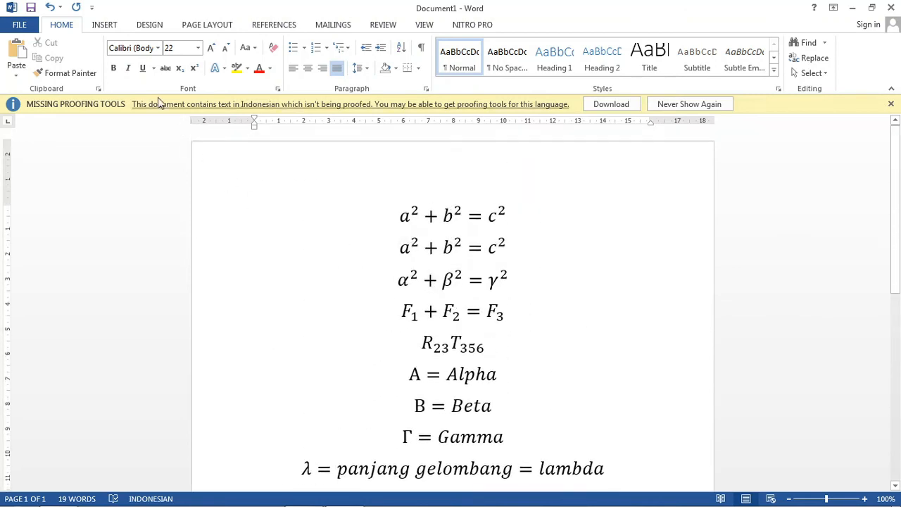
pyautogui.click(105, 25)
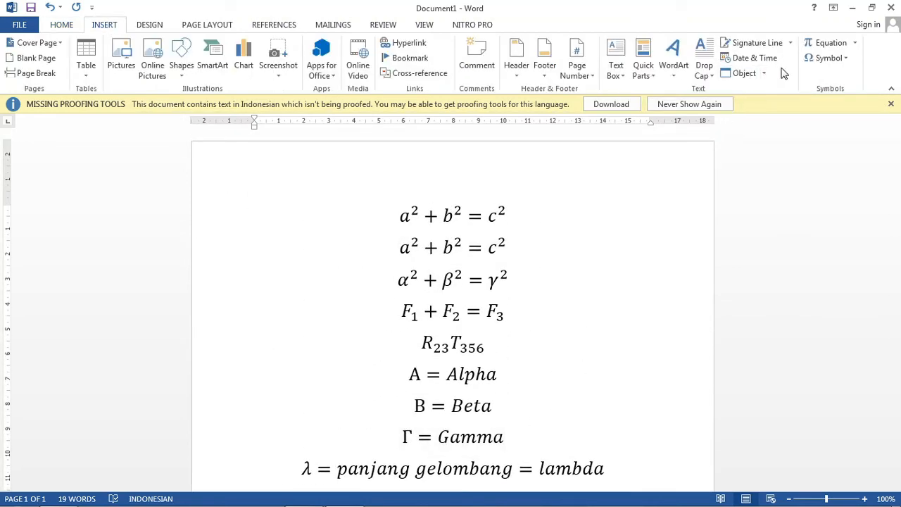
pyautogui.click(809, 44)
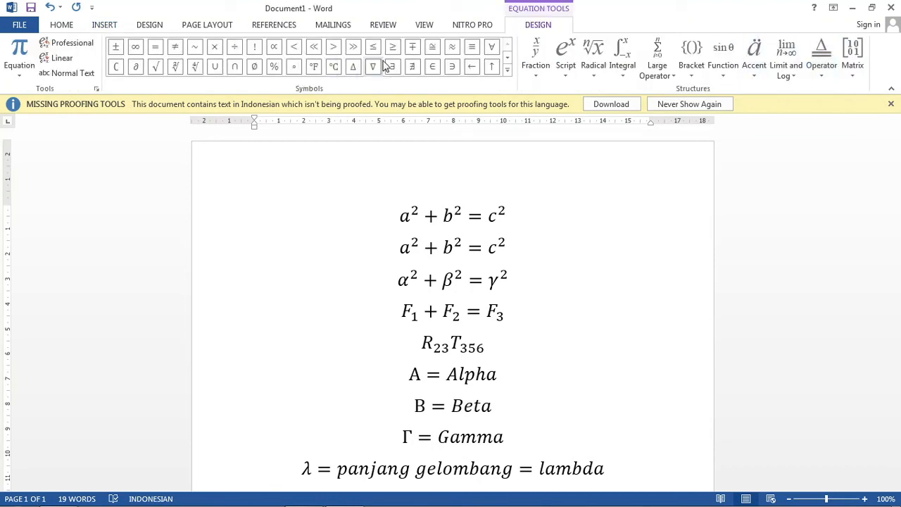
pyautogui.click(617, 352)
# Step: Add a page break after the square root equation and insert an equation reading ϕ = phi on the new page, using the code \phi
pyautogui.scroll(-6, 618, 352)
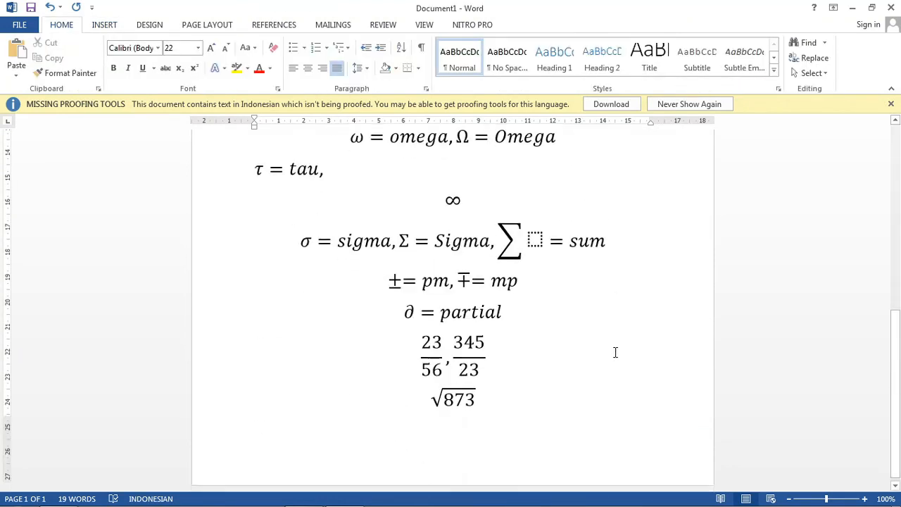
pyautogui.hotkey('ctrl', 'Return')
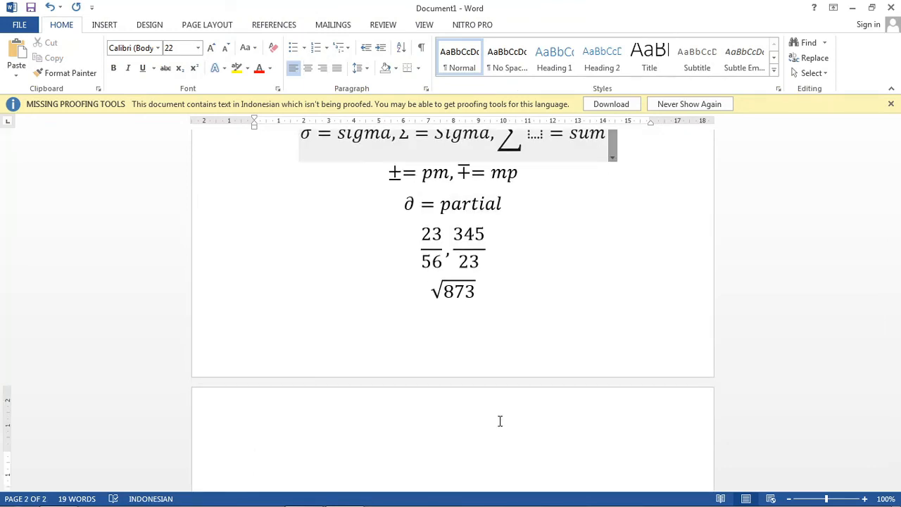
pyautogui.hotkey('alt', '=')
pyautogui.write('\\')
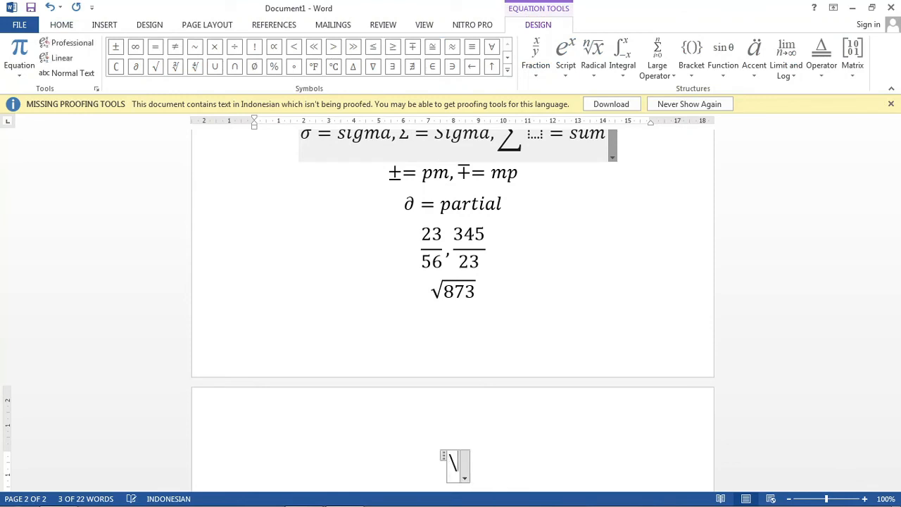
pyautogui.write('phi')
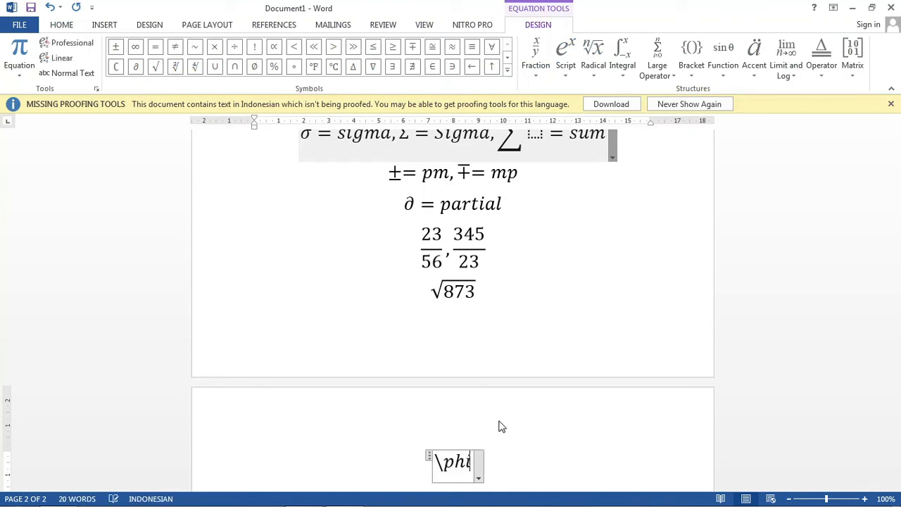
pyautogui.press('space')
pyautogui.write('=phi')
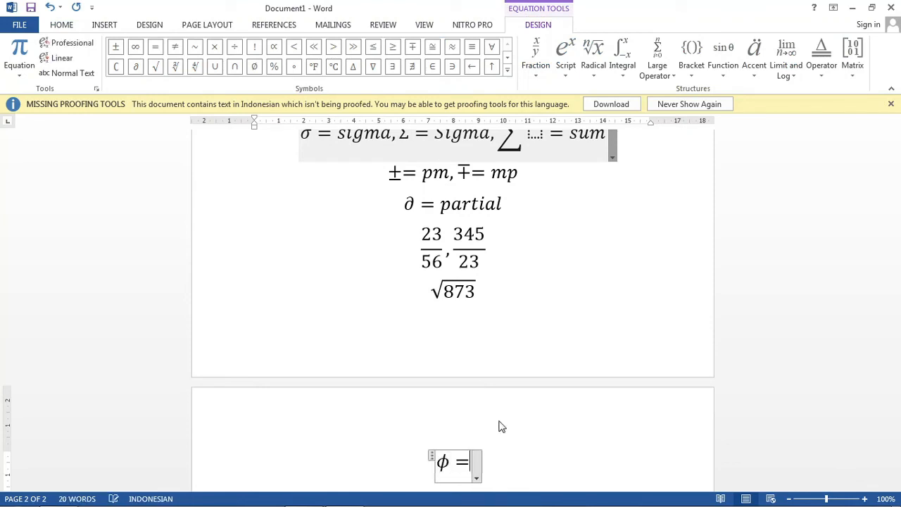
pyautogui.scroll(-7, 518, 419)
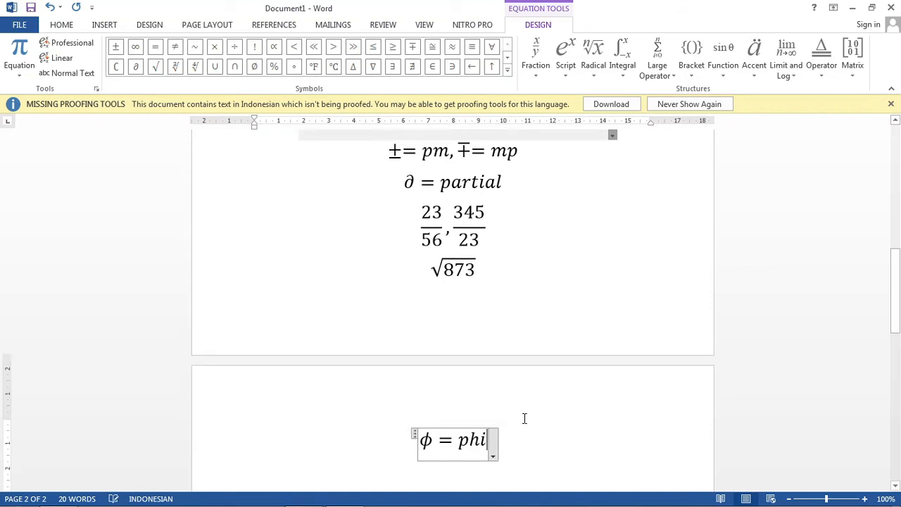
pyautogui.click(512, 419)
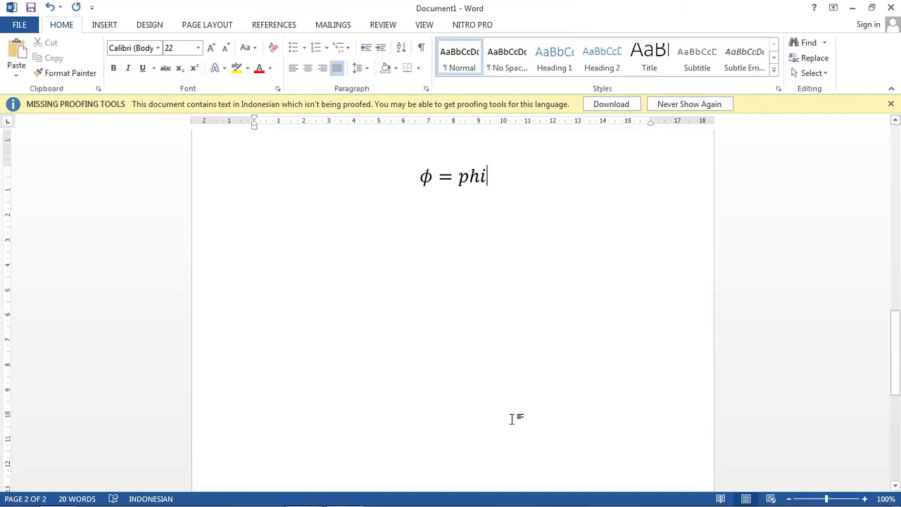
# Step: Append a comma and π = pi to the phi equation, producing the pi symbol with the code \pi
pyautogui.write('\\')
pyautogui.press('BackSpace')
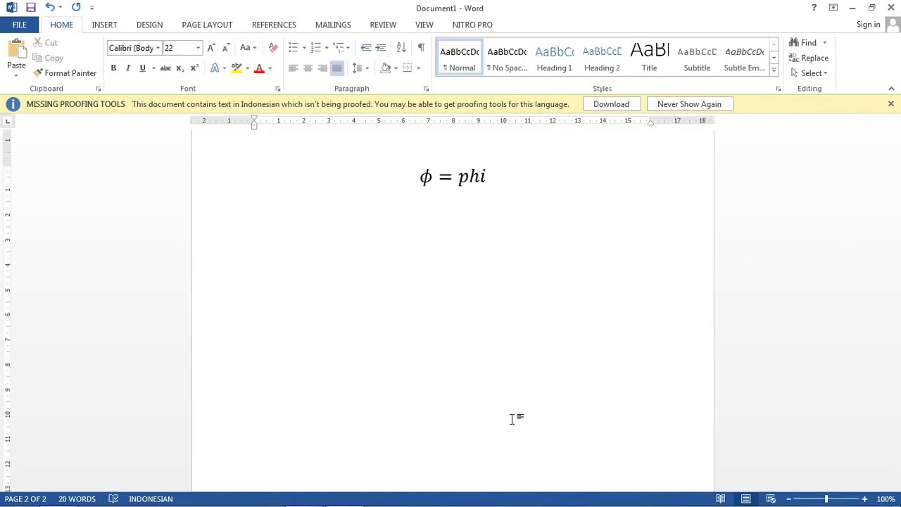
pyautogui.press('Left')
pyautogui.write(',')
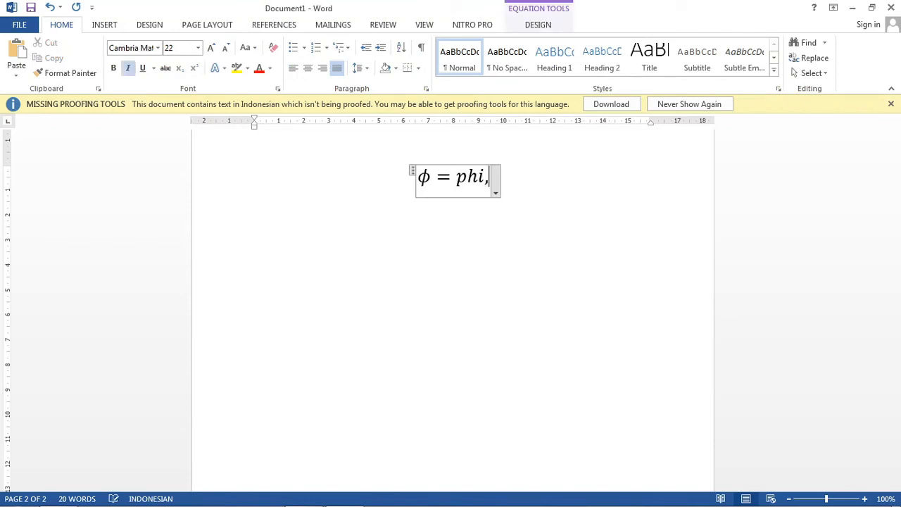
pyautogui.write('\\i')
pyautogui.press('BackSpace')
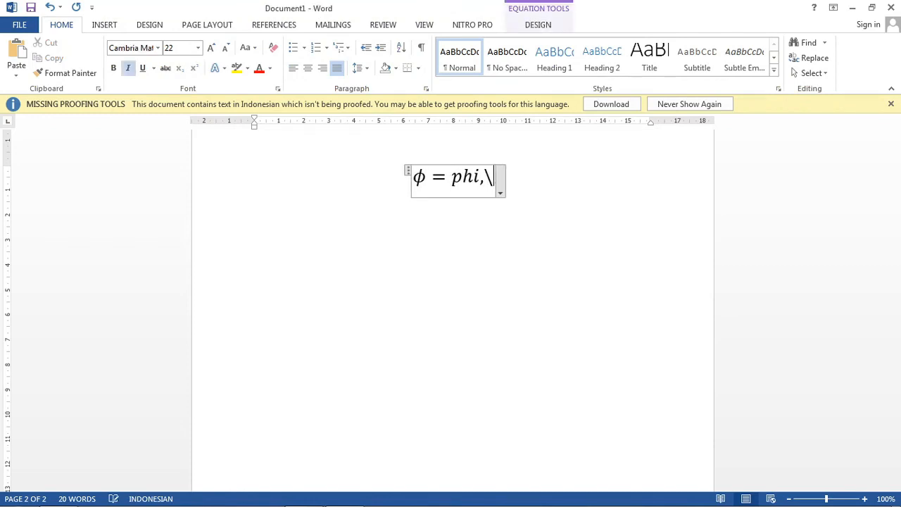
pyautogui.write('phi, π = ')
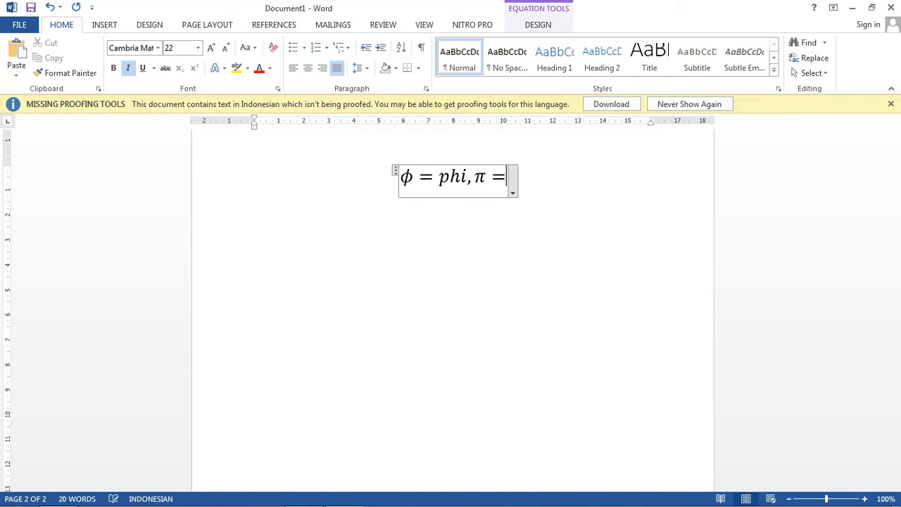
pyautogui.write('pi')
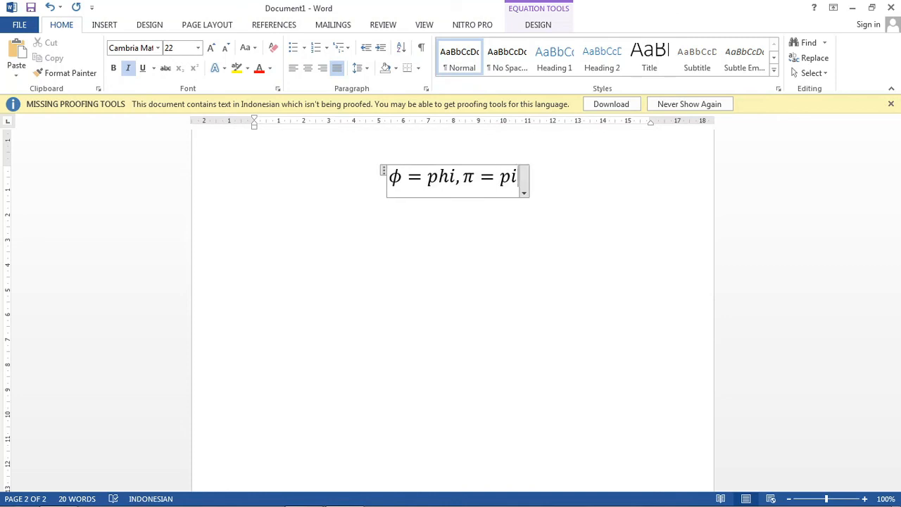
# Step: Insert a new equation below the phi and pi line reading ϵ = epsilon, producing the symbol with the code \epsilon
pyautogui.press('Right')
pyautogui.press('Return')
pyautogui.hotkey('alt', '=')
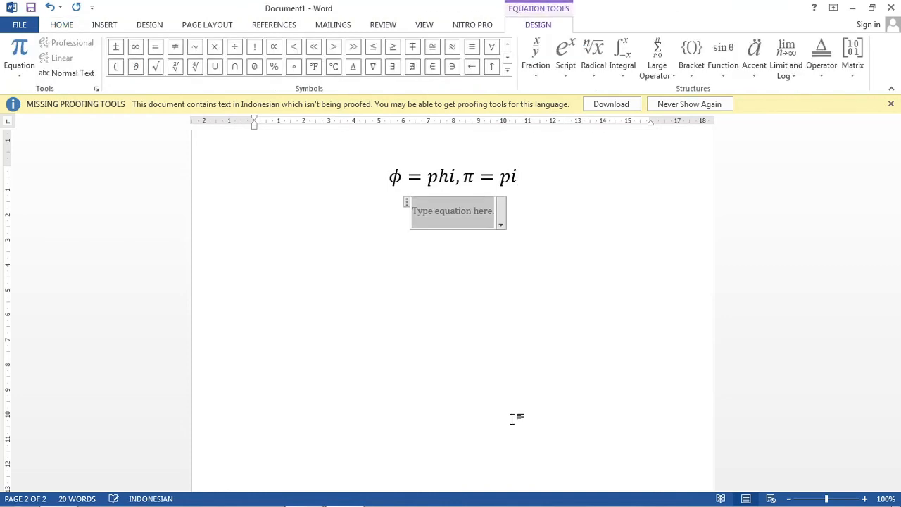
pyautogui.write('epsilon')
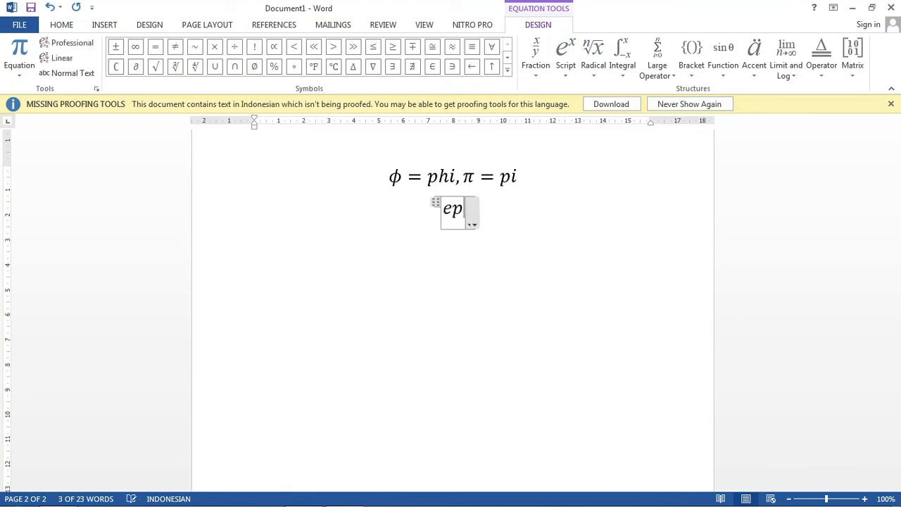
pyautogui.press('Left')
pyautogui.press('Left')
pyautogui.press('Left')
pyautogui.press('Left')
pyautogui.press('Left')
pyautogui.press('Left')
pyautogui.press('Left')
pyautogui.press('Left')
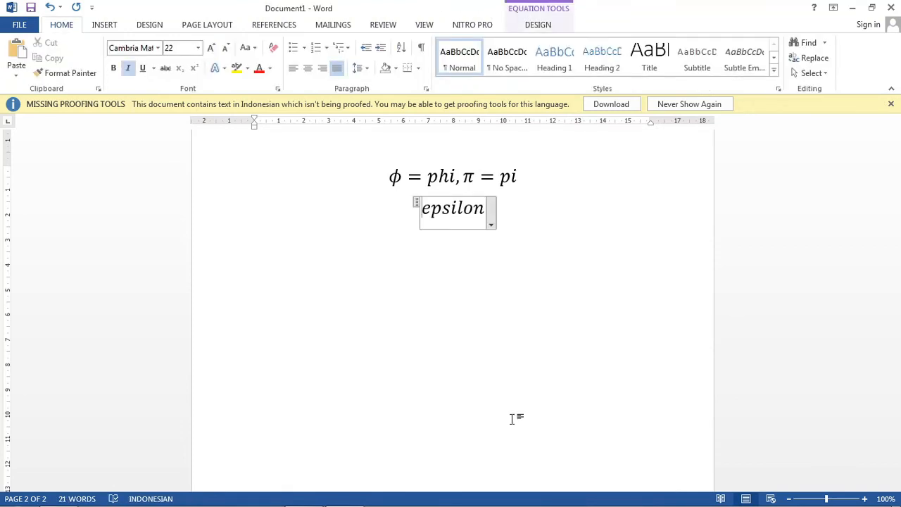
pyautogui.write('\\')
pyautogui.press('Right')
pyautogui.press('Right')
pyautogui.press('Right')
pyautogui.press('Right')
pyautogui.press('Right')
pyautogui.press('Right')
pyautogui.press('Right')
pyautogui.press('space')
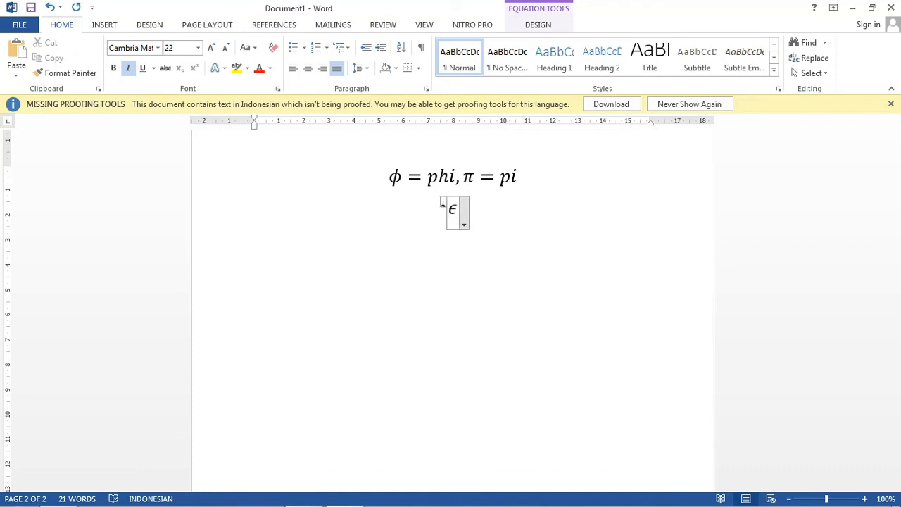
pyautogui.write('=epsilon')
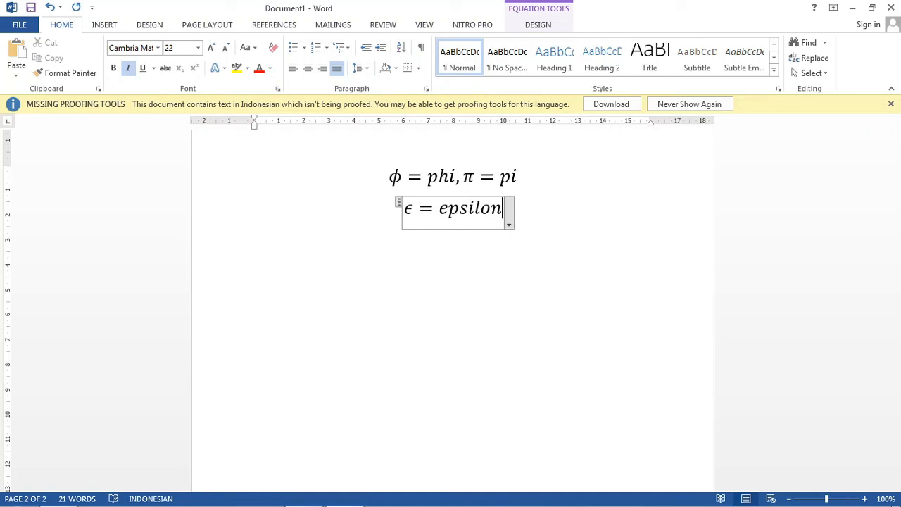
pyautogui.write(',\\')
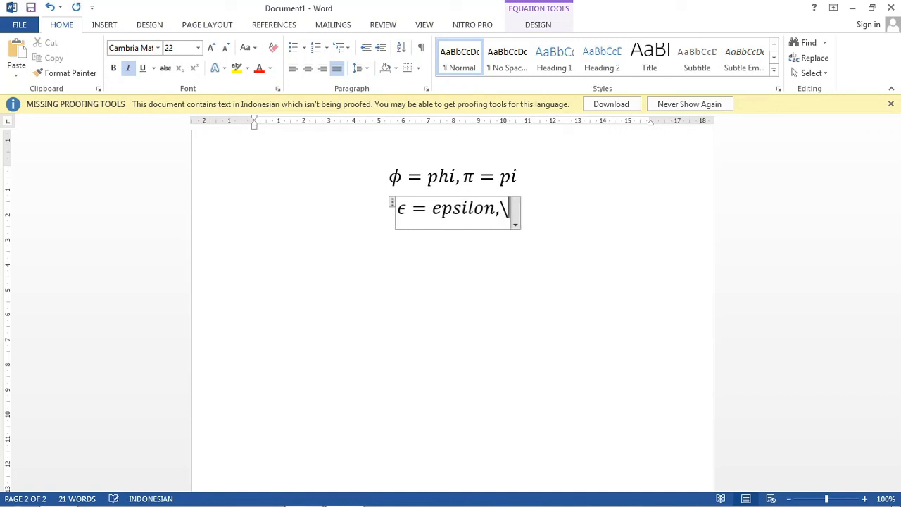
pyautogui.write('vareps')
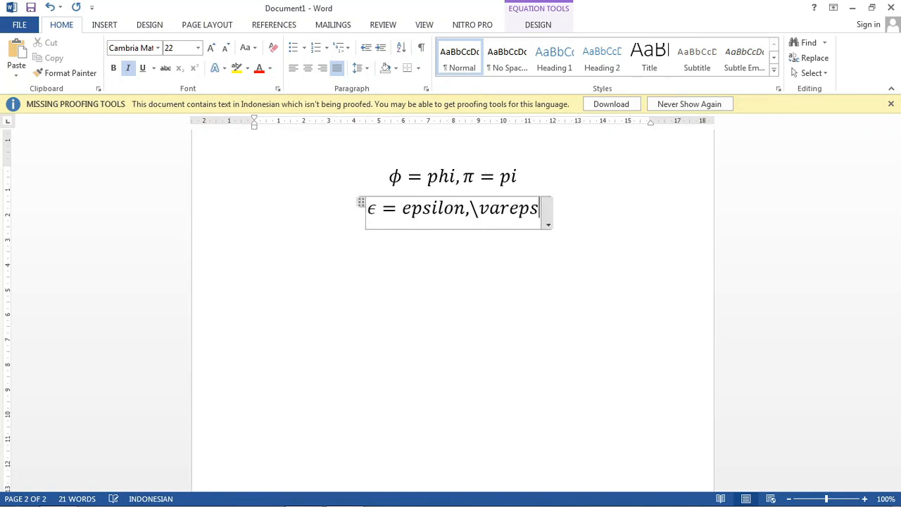
pyautogui.write('ilon ')
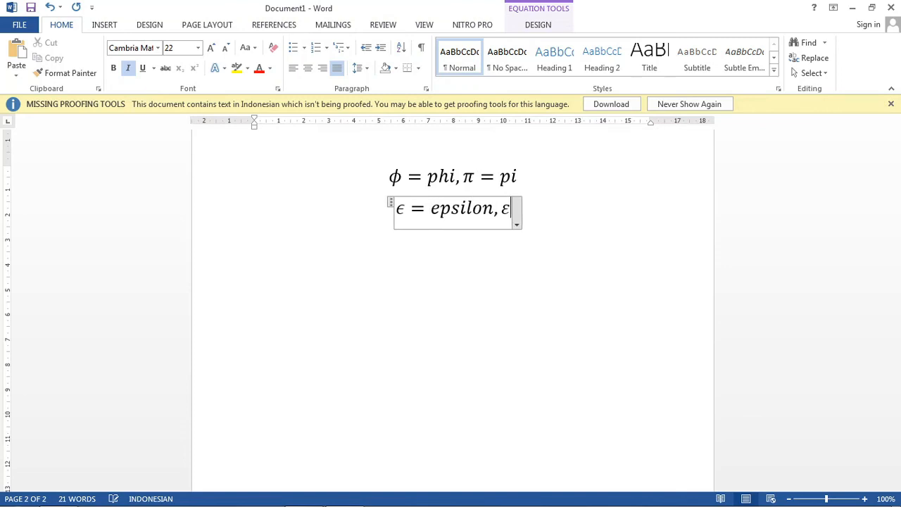
pyautogui.write('=')
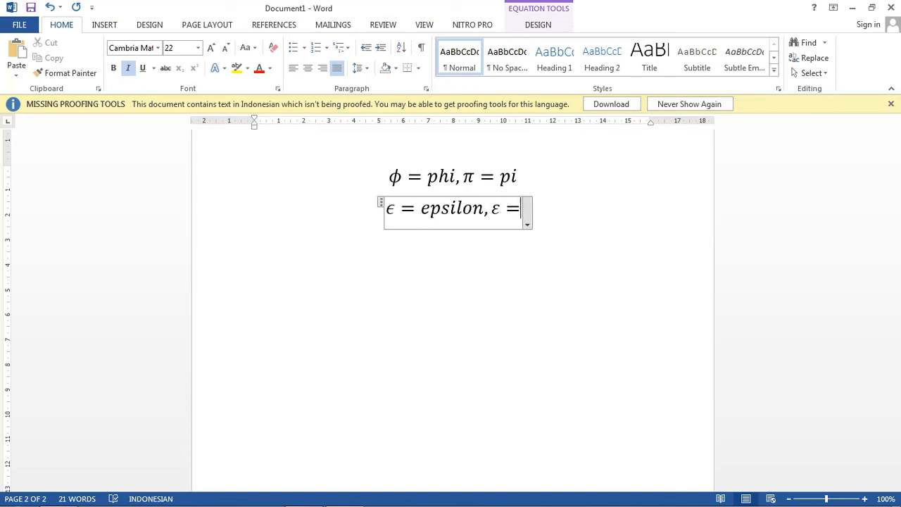
pyautogui.write('e')
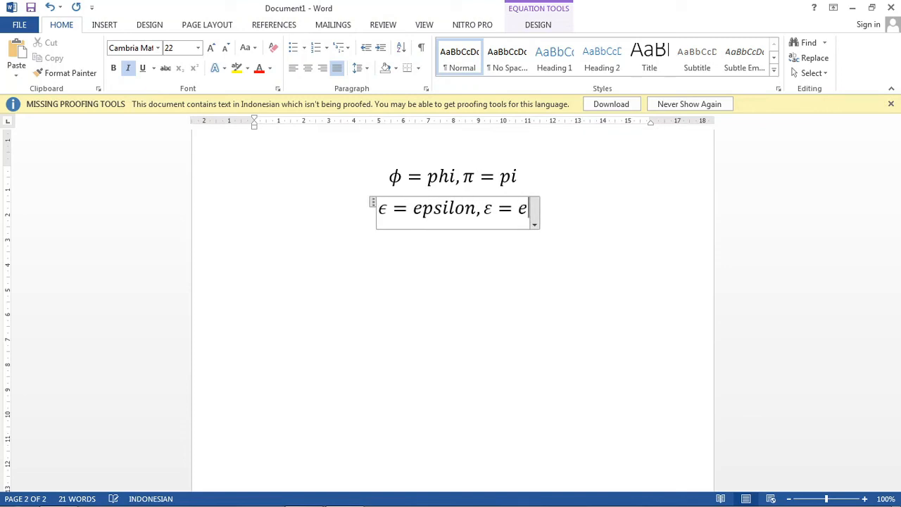
# Step: Append a comma and ε = varepsilon to the epsilon equation, producing the variant symbol with the code \varepsilon
pyautogui.press('BackSpace')
pyautogui.write('varepsilon')
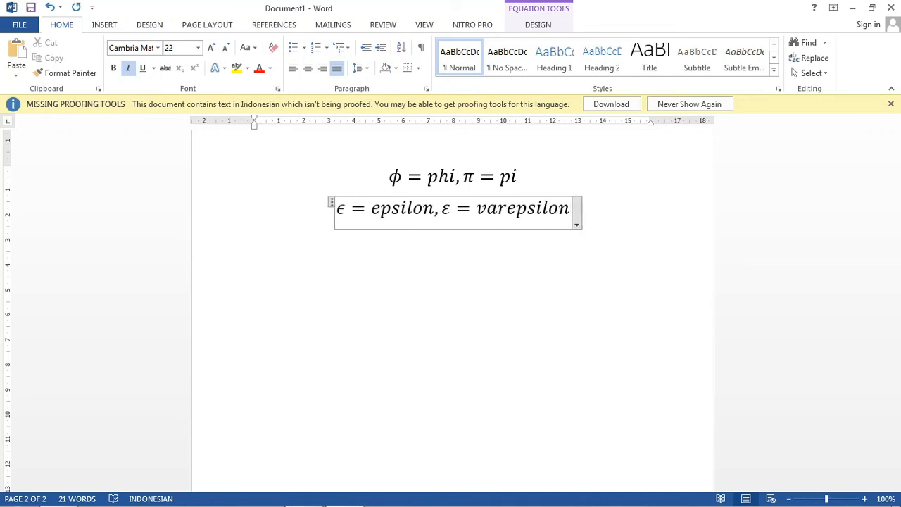
pyautogui.press('Left')
pyautogui.press('Left')
pyautogui.press('Left')
pyautogui.press('Left')
pyautogui.press('Left')
pyautogui.press('Left')
pyautogui.press('Right')
pyautogui.press('Right')
pyautogui.press('Right')
pyautogui.press('Right')
pyautogui.press('Right')
pyautogui.press('Right')
pyautogui.press('Right')
pyautogui.press('Right')
pyautogui.press('Right')
pyautogui.press('Right')
pyautogui.press('Right')
# Step: Insert another equation on the line below reading φ = varphi, using the code \varphi, and leave the equation
pyautogui.press('Return')
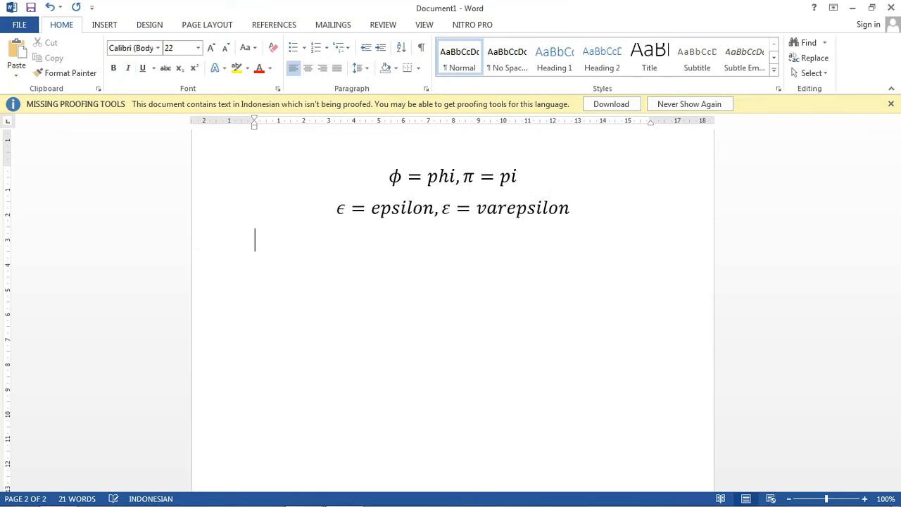
pyautogui.hotkey('alt', '=')
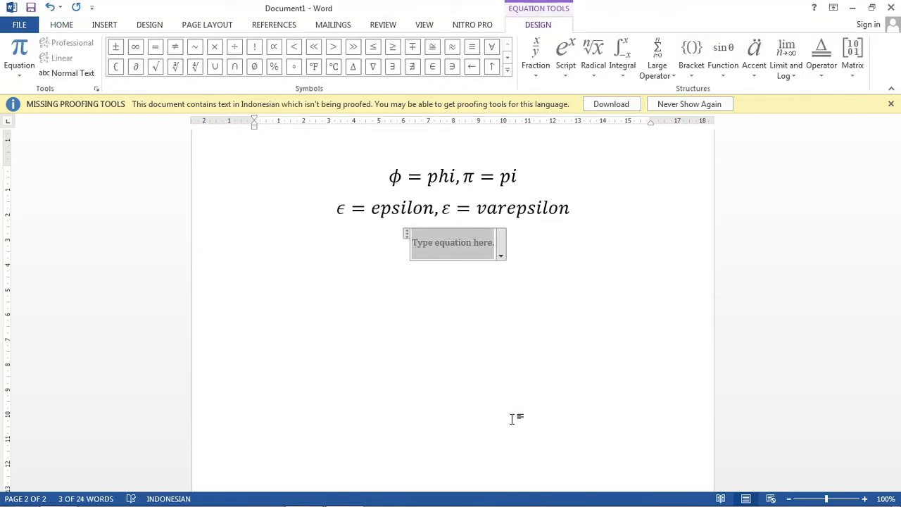
pyautogui.write('\\var')
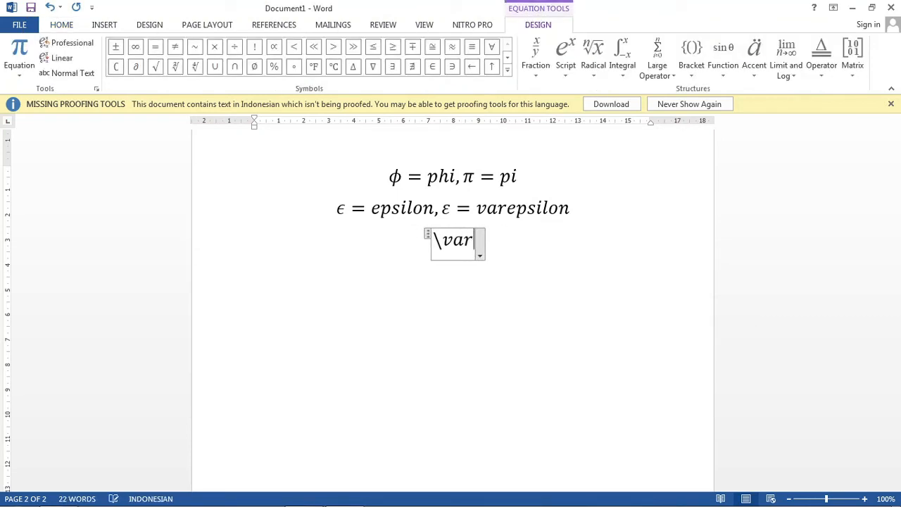
pyautogui.write('phi ')
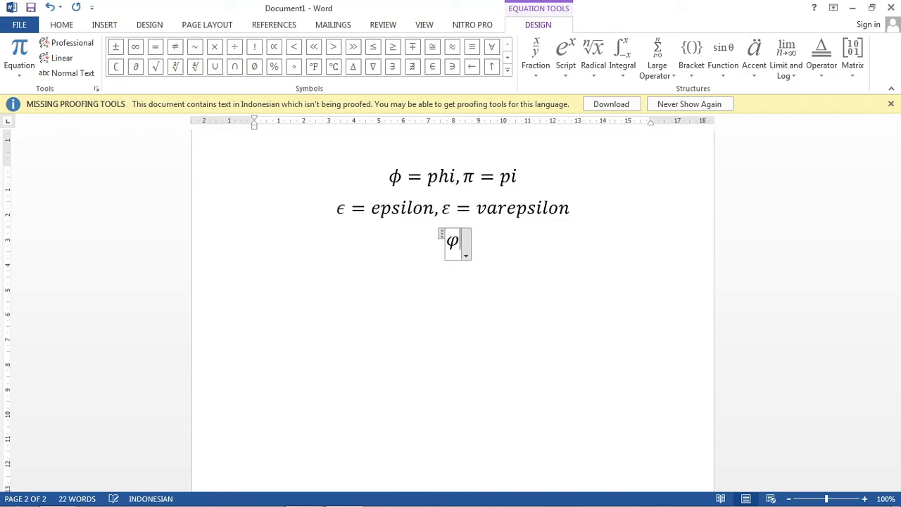
pyautogui.write('=')
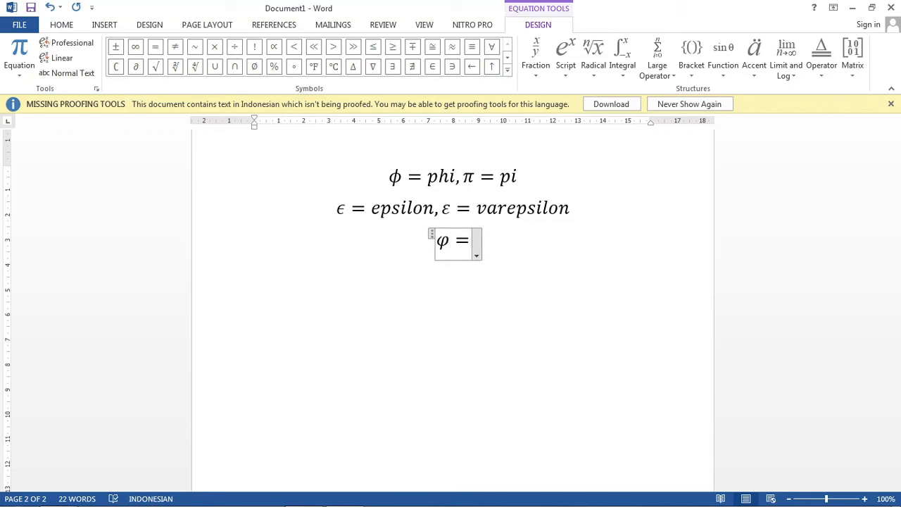
pyautogui.press('BackSpace')
pyautogui.write('=vaaro')
pyautogui.press('BackSpace')
pyautogui.press('BackSpace')
pyautogui.press('BackSpace')
pyautogui.press('BackSpace')
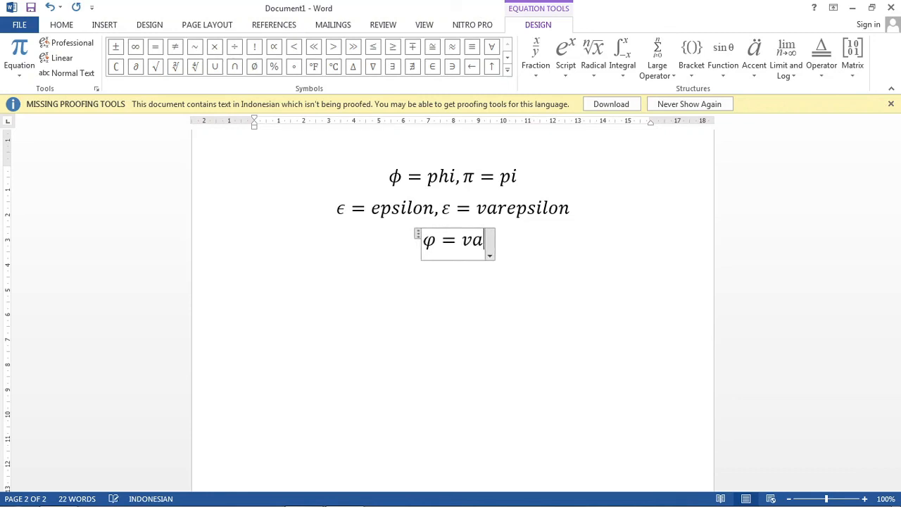
pyautogui.write('arphi')
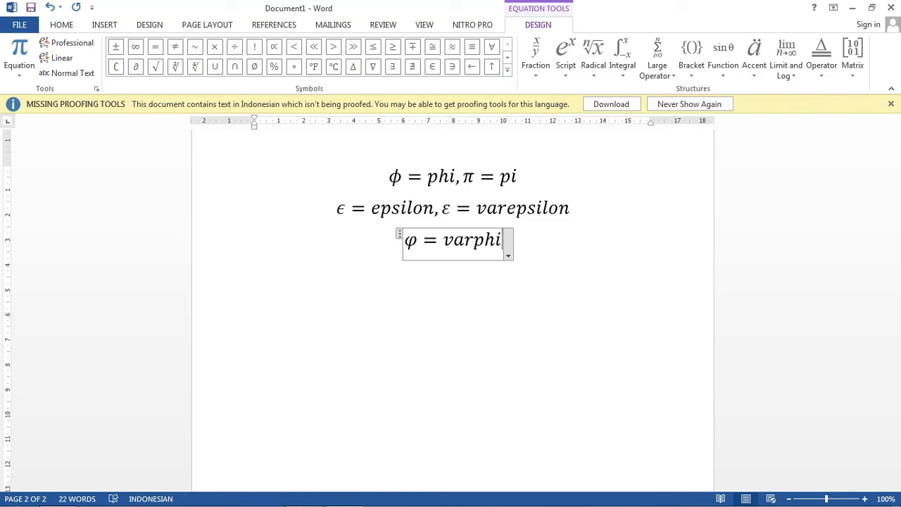
pyautogui.click(544, 312)
# Step: Review the written equations on both pages of the document, from the first one to the varphi line
pyautogui.scroll(3, 546, 311)
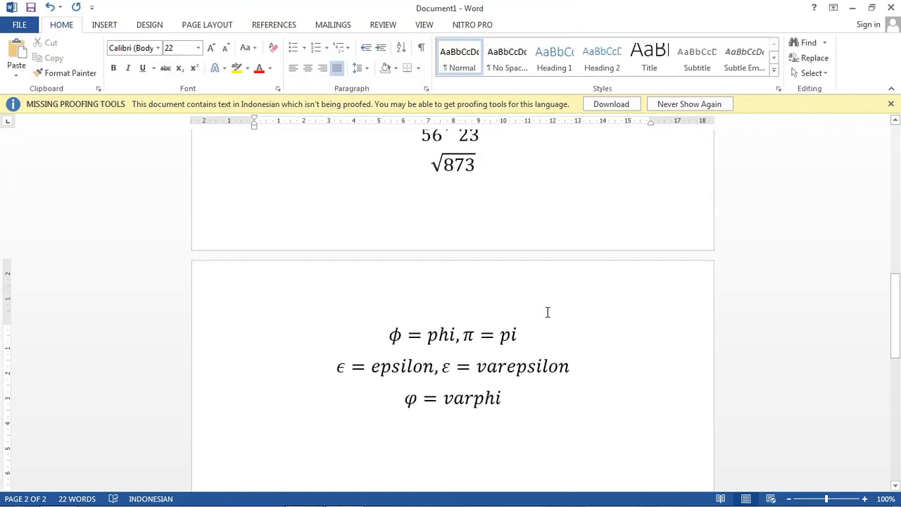
pyautogui.scroll(10, 547, 312)
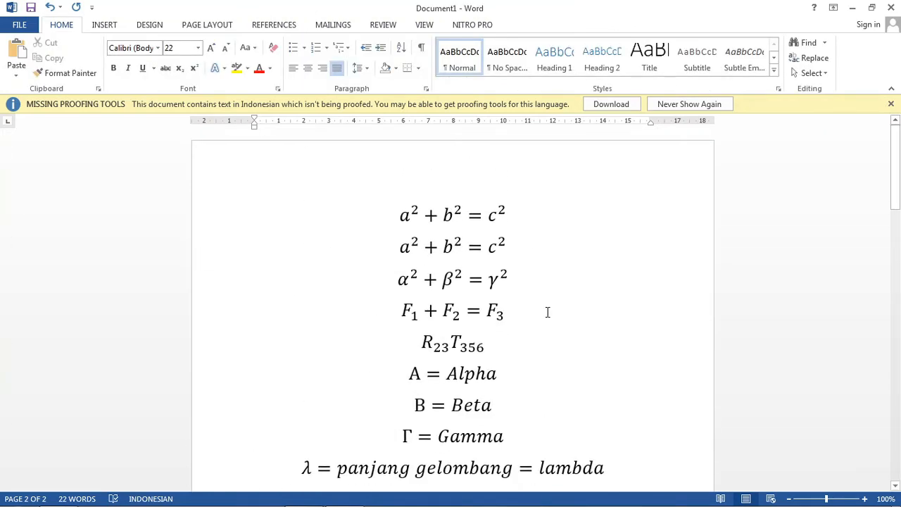
pyautogui.scroll(-12, 547, 312)
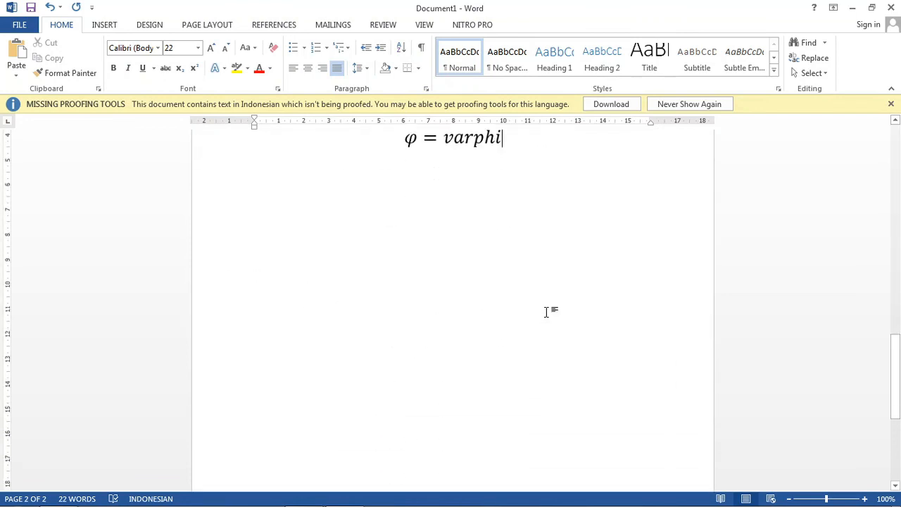
pyautogui.scroll(-1, 547, 312)
pyautogui.scroll(5, 546, 312)
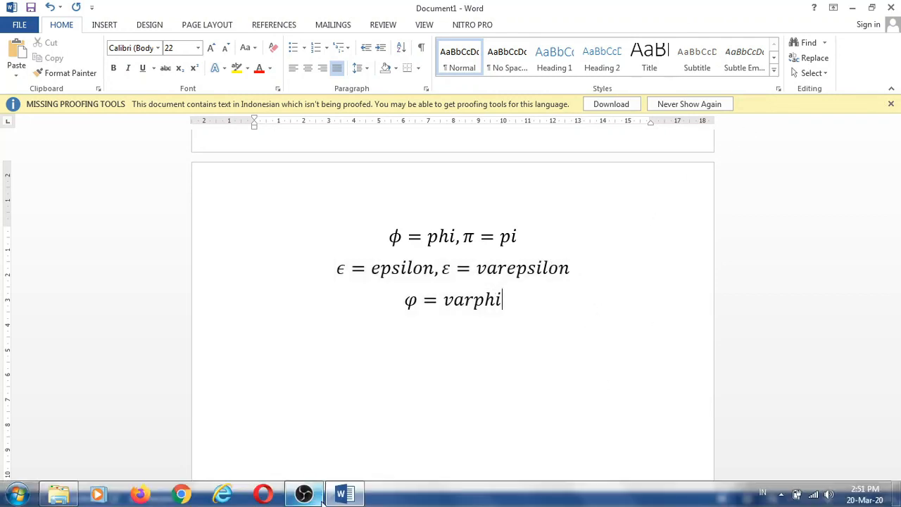
pyautogui.click(333, 495)
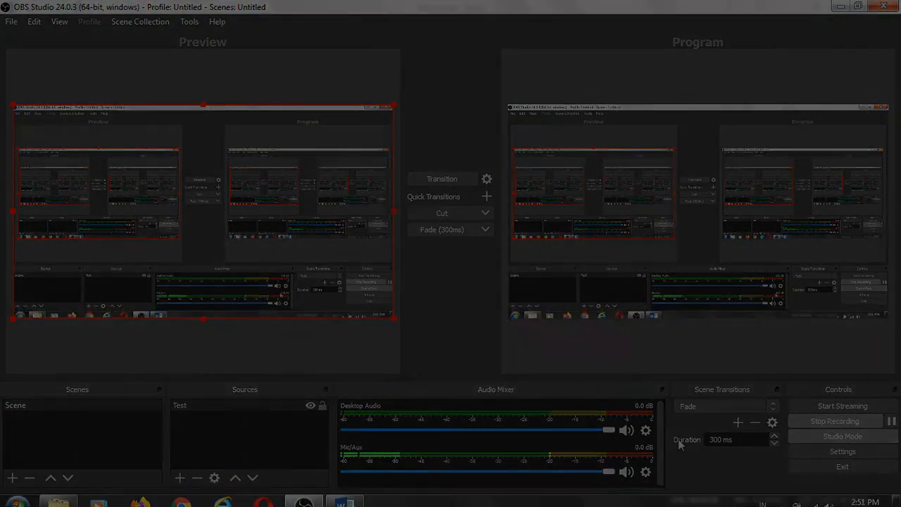